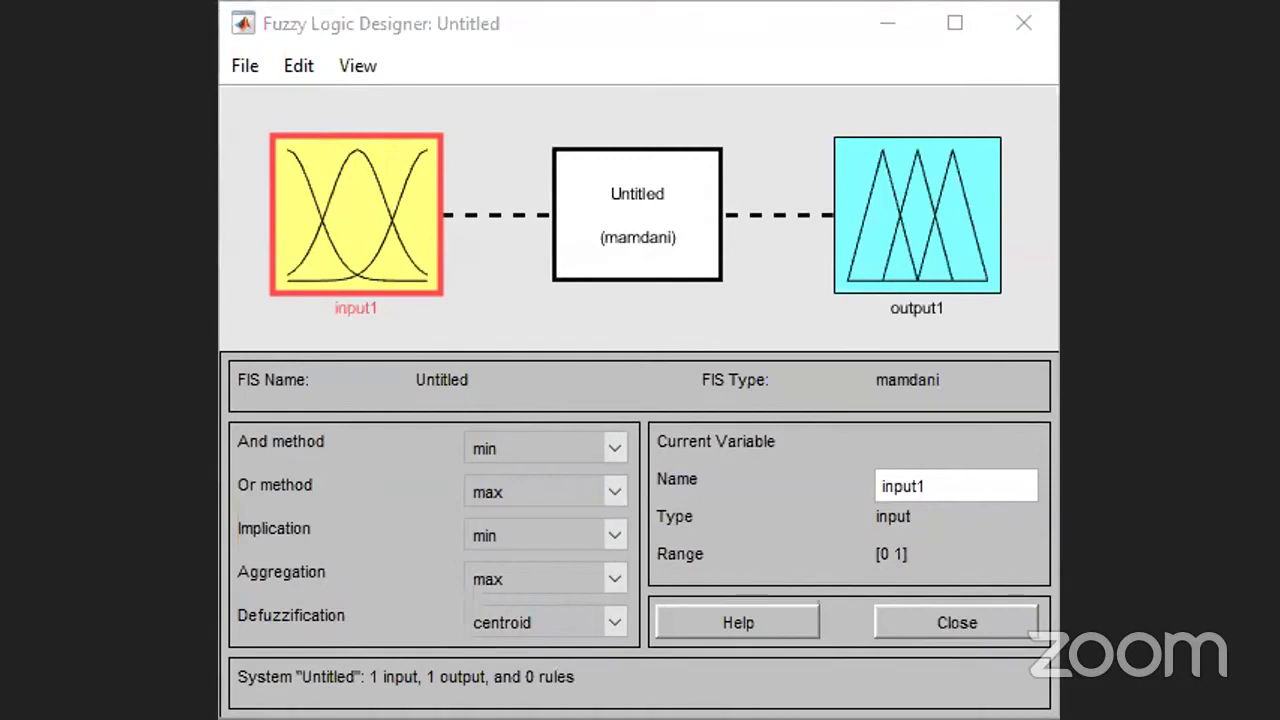
{"action": "left_click", "coordinate": [400, 308]}
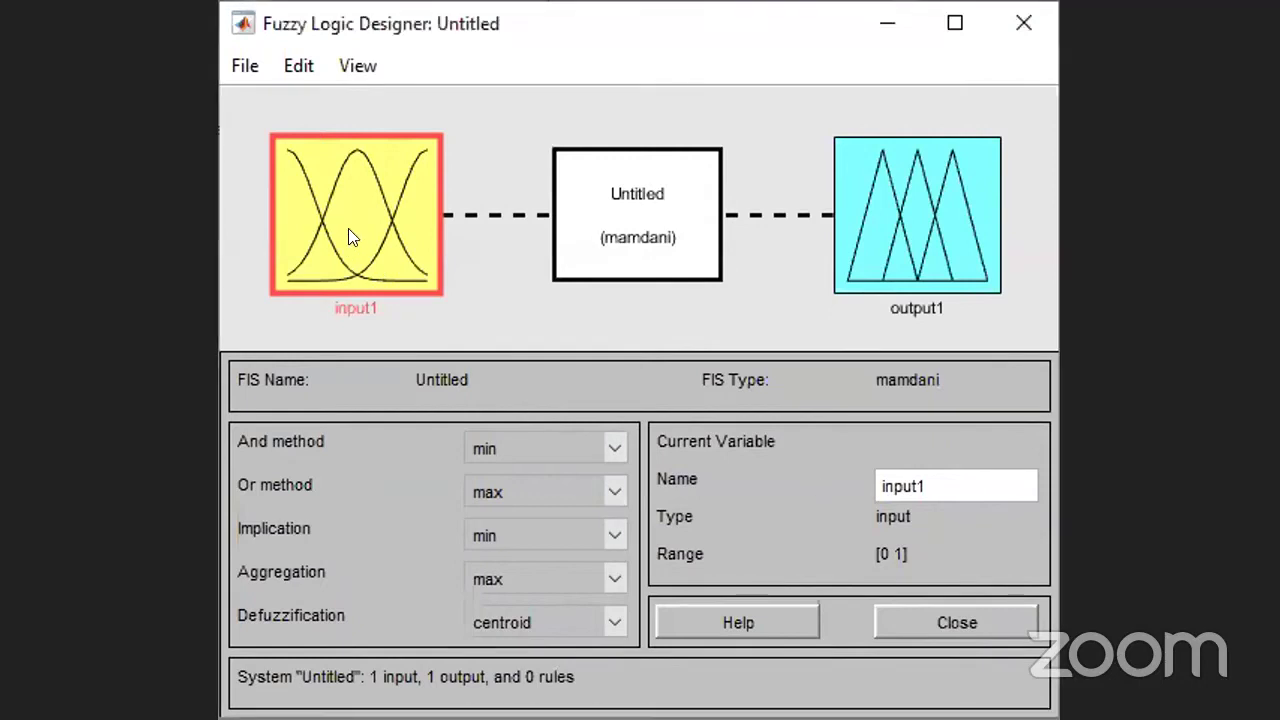
{"action": "left_click", "coordinate": [246, 67]}
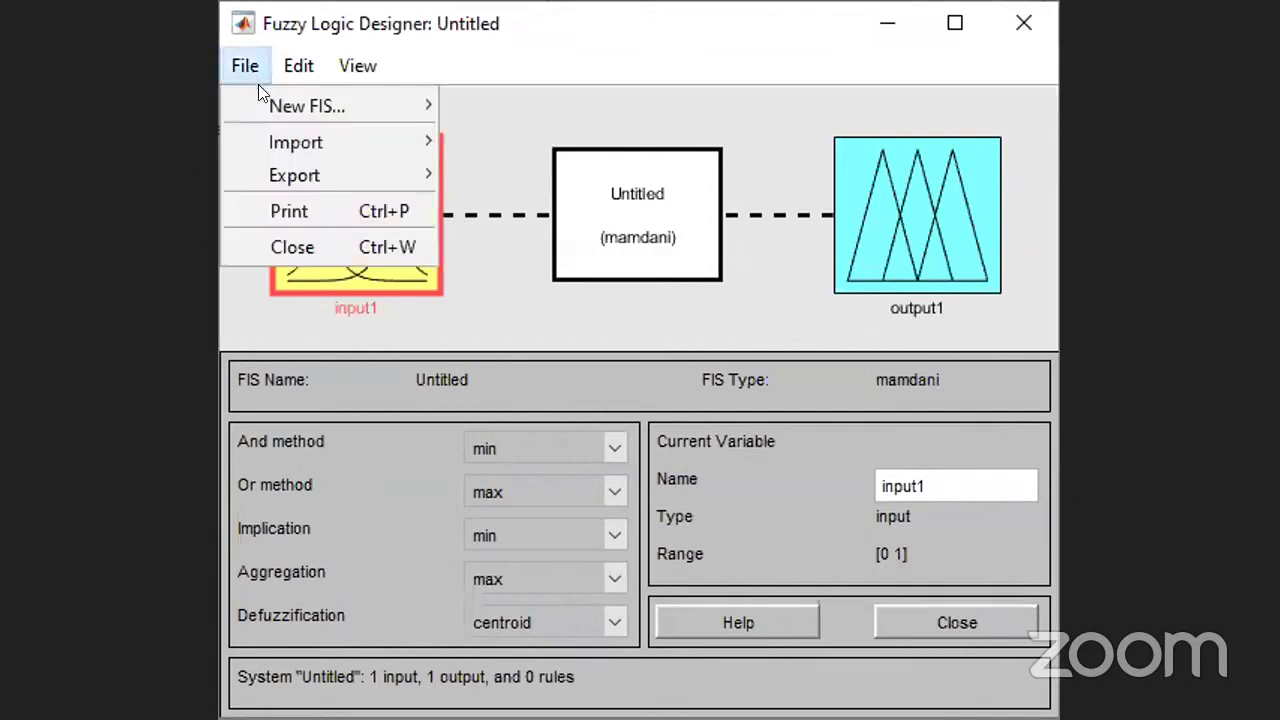
{"action": "mouse_move", "coordinate": [280, 104]}
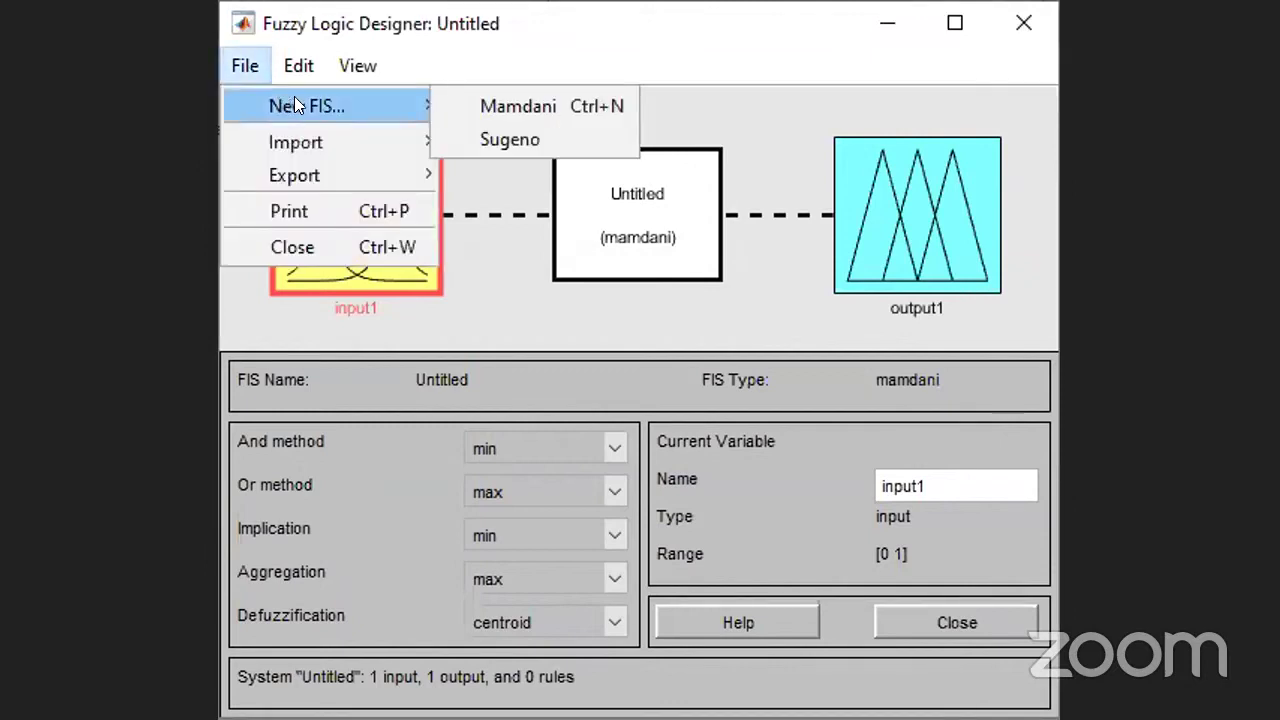
{"action": "left_click", "coordinate": [459, 60]}
- Add a second input variable to the untitled Mamdani fuzzy system
{"action": "left_click", "coordinate": [300, 66]}
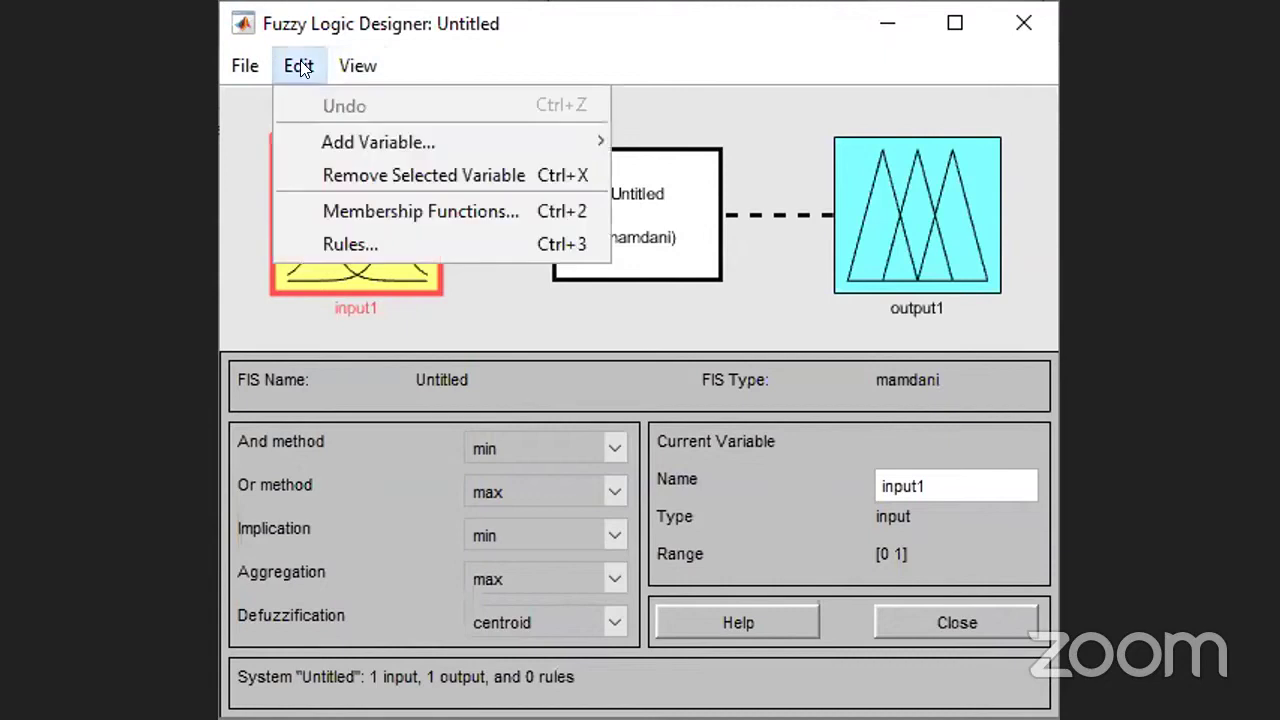
{"action": "mouse_move", "coordinate": [343, 141]}
{"action": "left_click", "coordinate": [686, 136]}
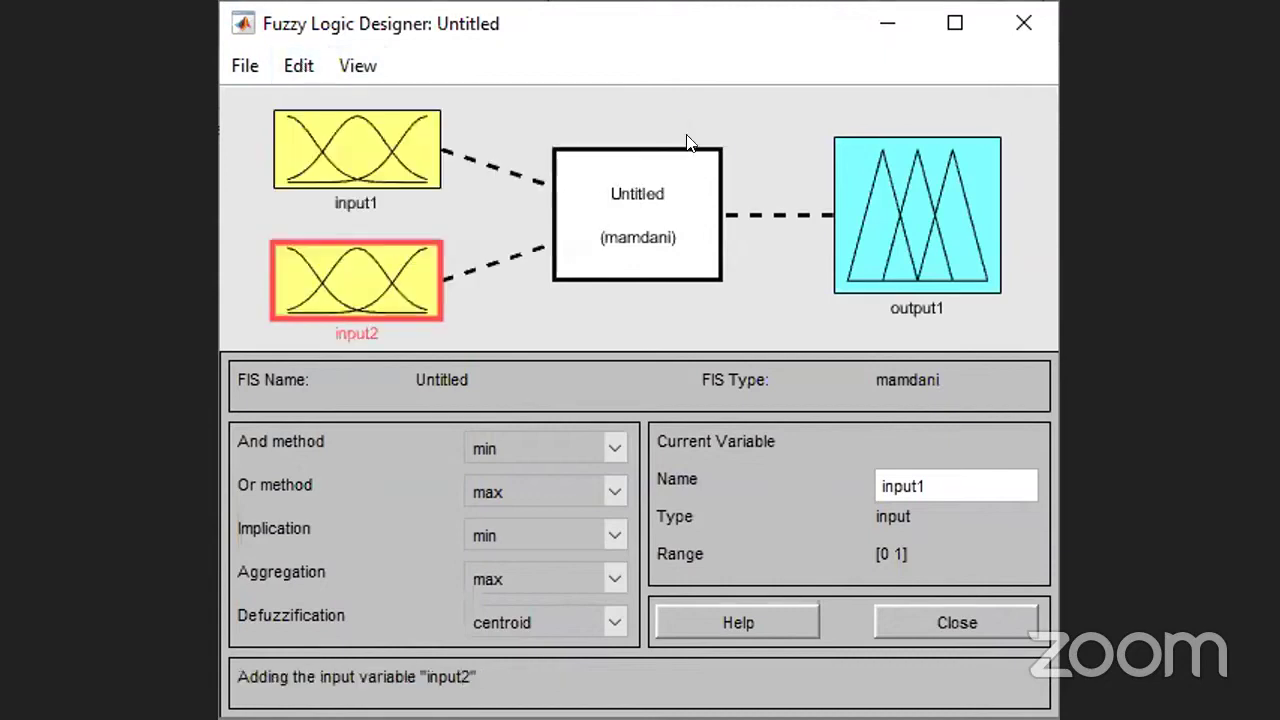
{"action": "left_click", "coordinate": [386, 157]}
{"action": "left_click", "coordinate": [404, 276]}
{"action": "left_click", "coordinate": [400, 146]}
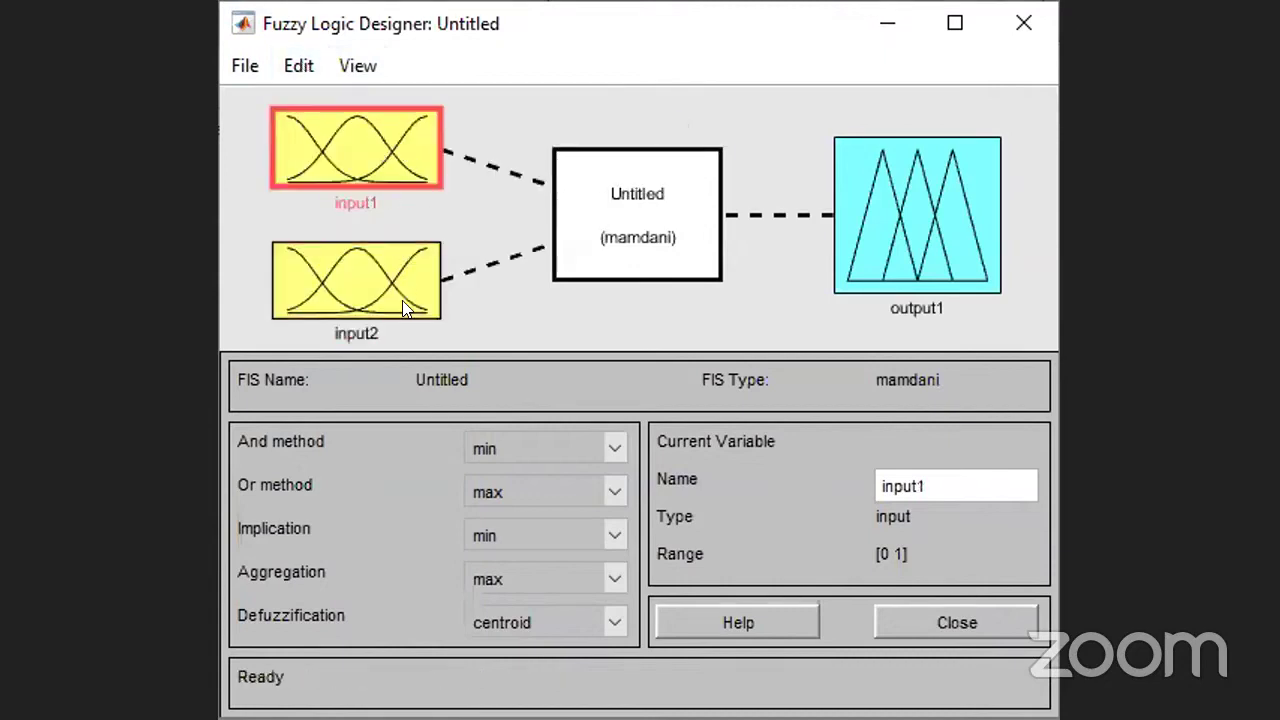
{"action": "left_click", "coordinate": [404, 307]}
- Rename the first input variable as service
{"action": "left_click", "coordinate": [396, 168]}
{"action": "left_click_drag", "start_coordinate": [931, 483], "coordinate": [850, 479]}
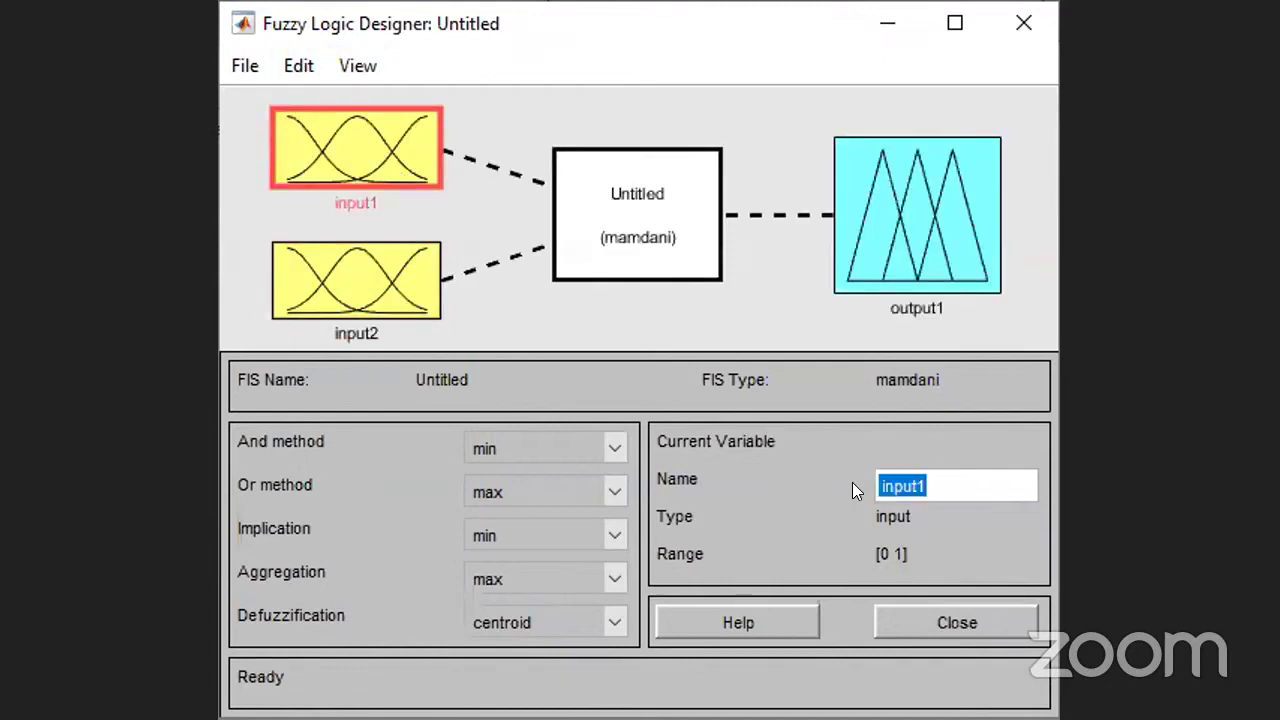
{"action": "key", "text": "BackSpace"}
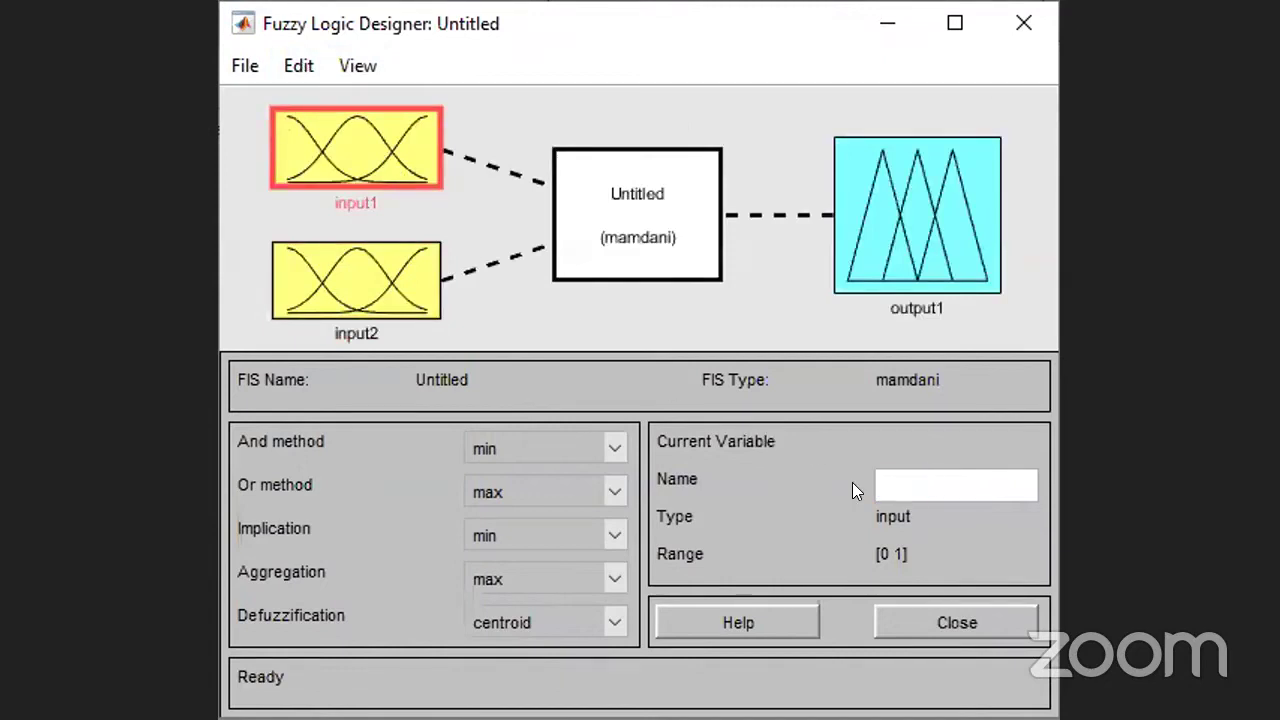
{"action": "type", "text": "service"}
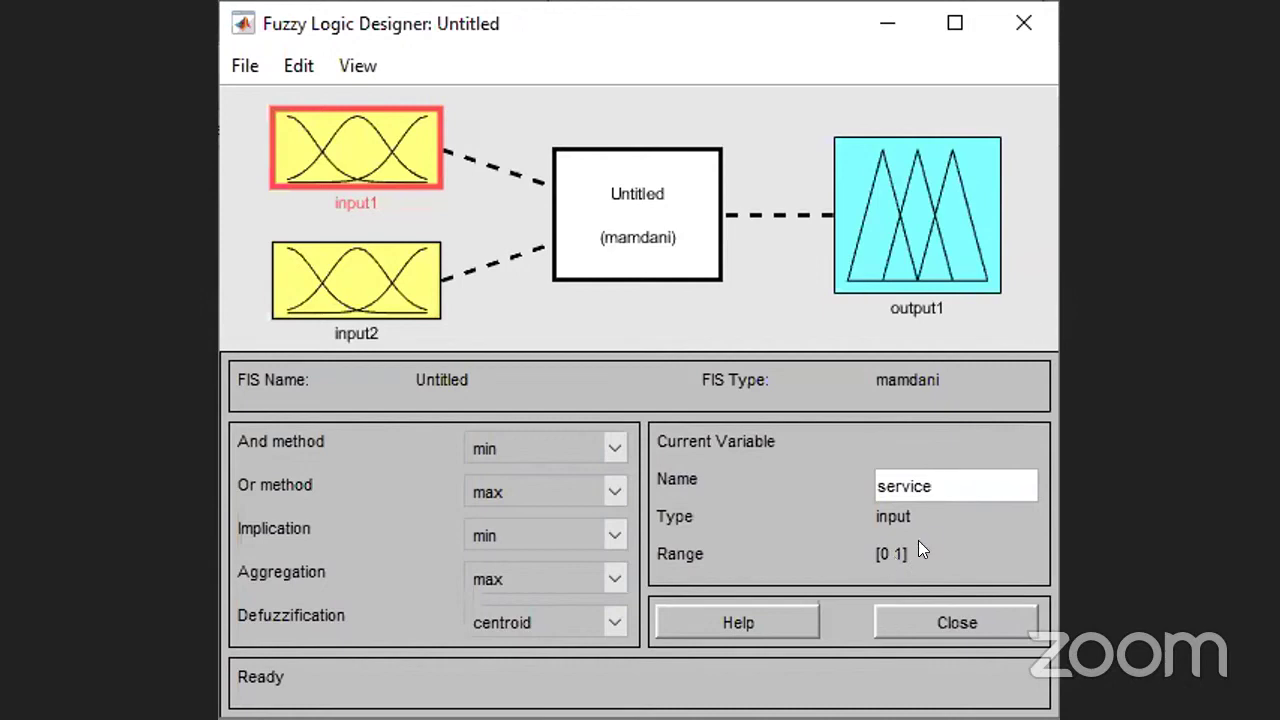
{"action": "key", "text": "Return"}
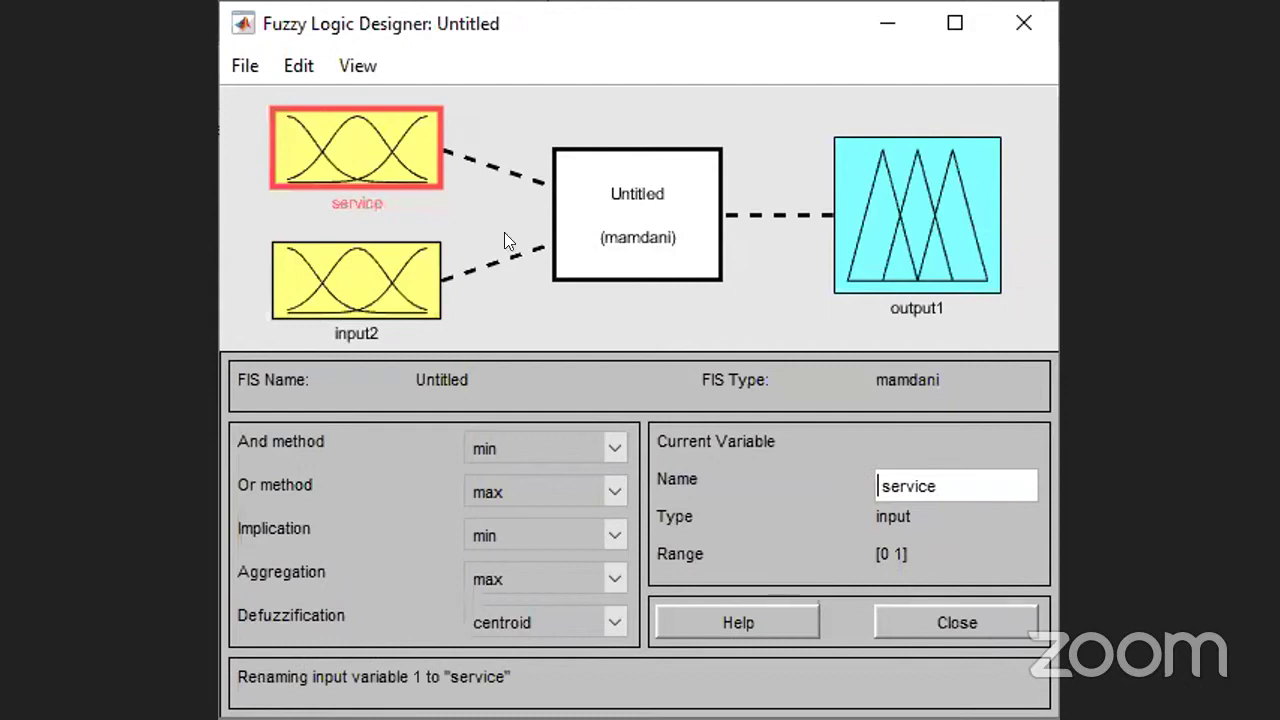
- Enter food as the name of the second input variable and close the fuzzy system design
{"action": "left_click", "coordinate": [398, 290]}
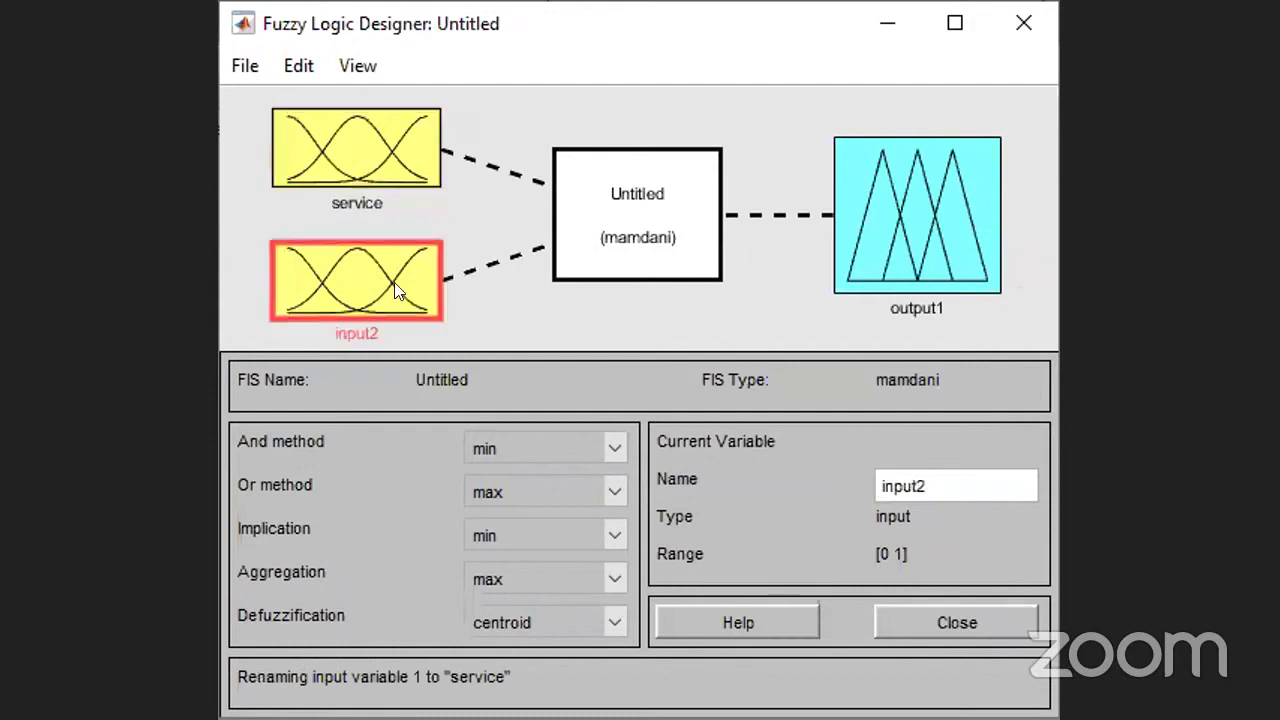
{"action": "double_click", "coordinate": [911, 486]}
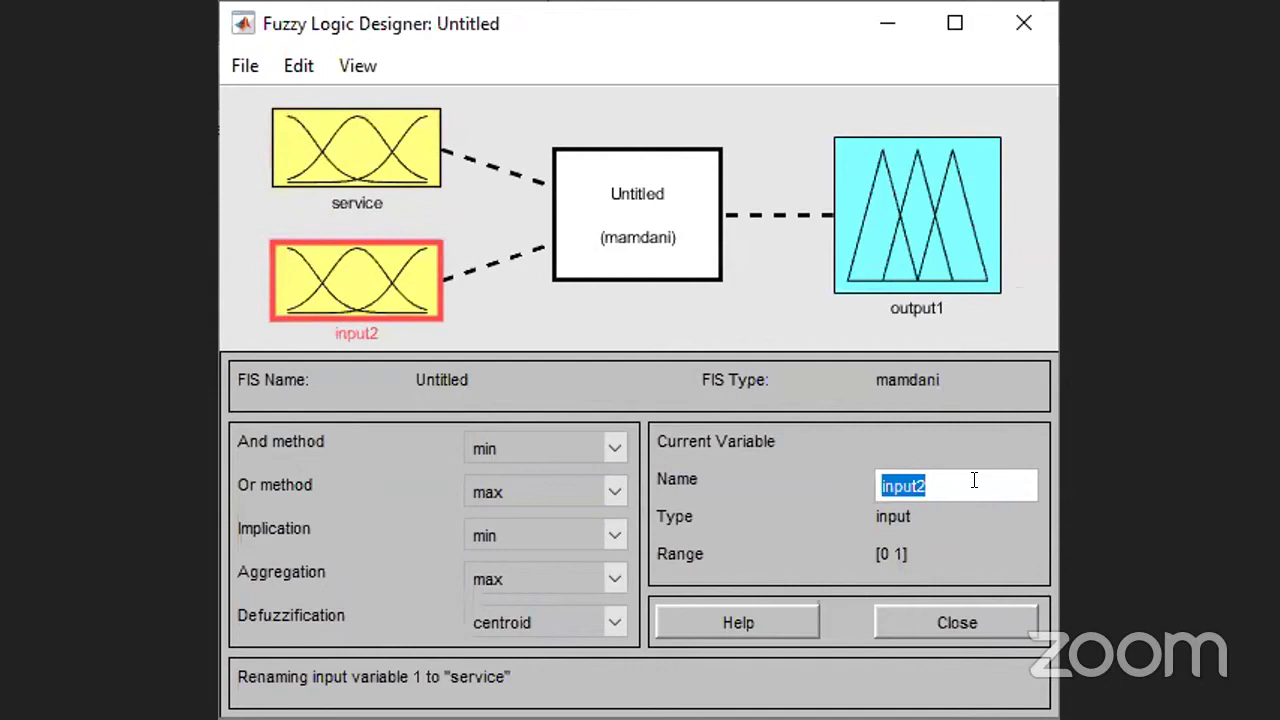
{"action": "type", "text": "food"}
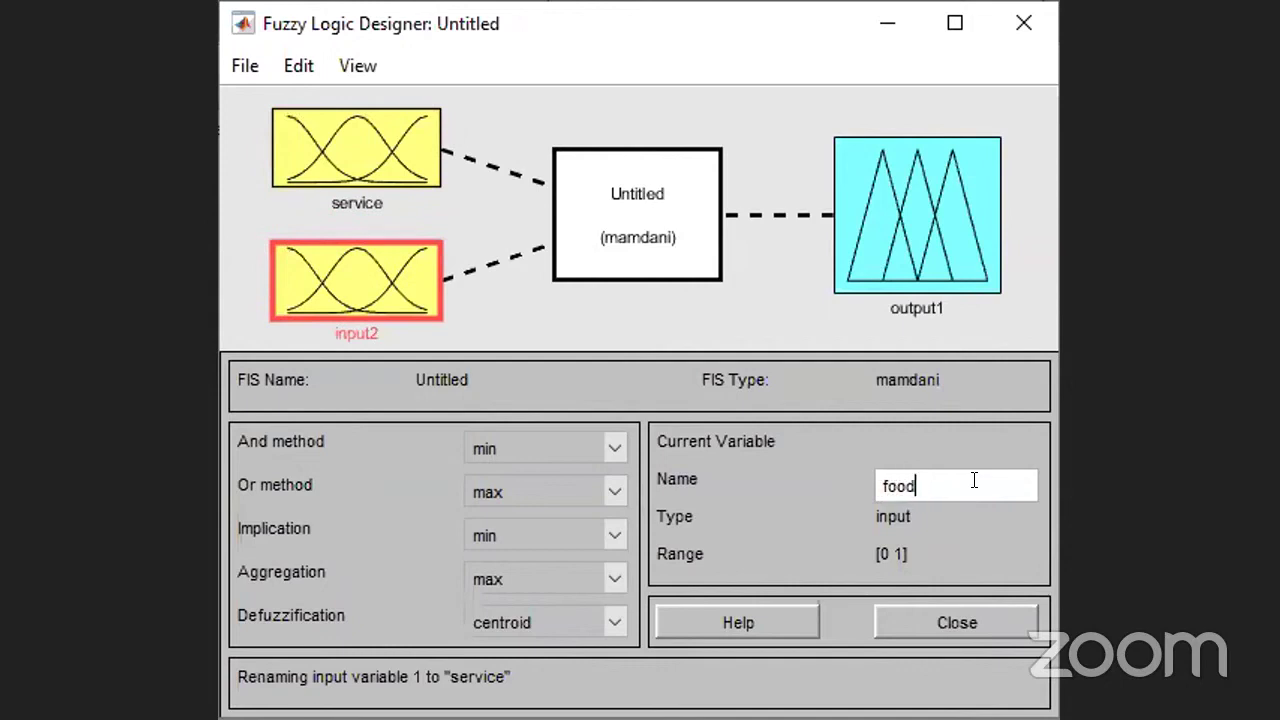
{"action": "left_click", "coordinate": [905, 625]}
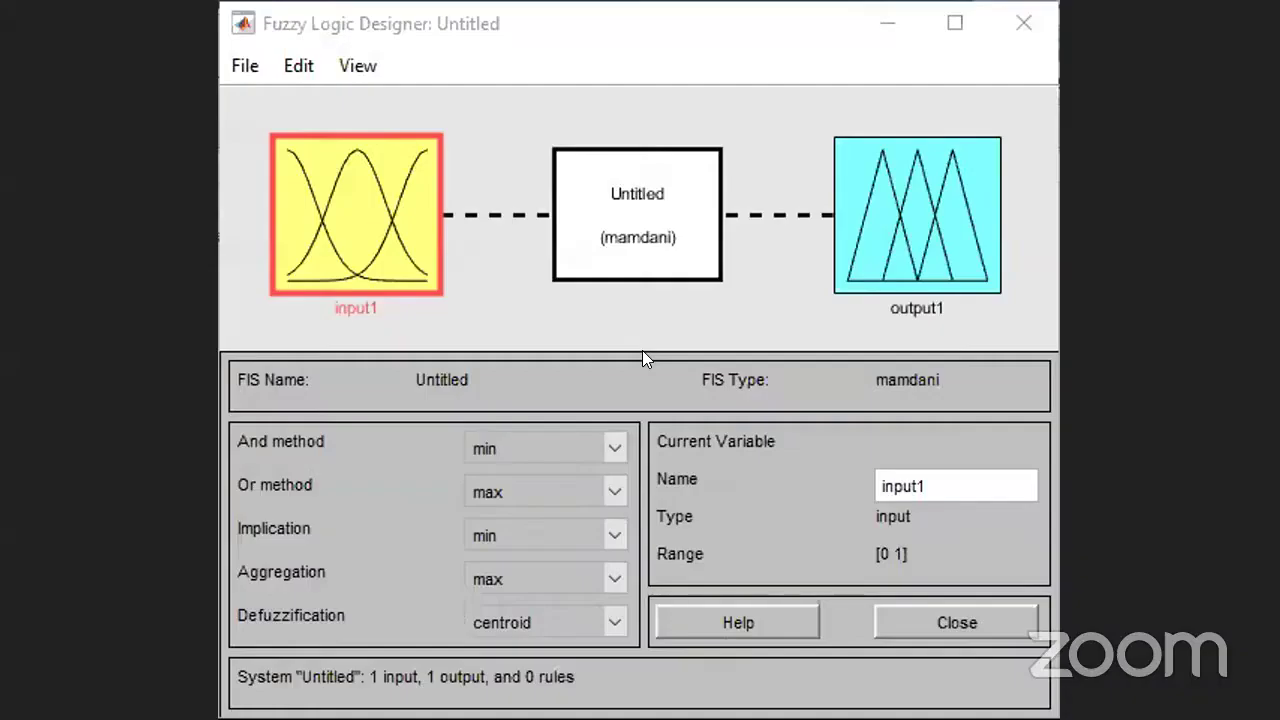
- Add a second input variable to the new untitled Mamdani system
{"action": "double_click", "coordinate": [350, 175]}
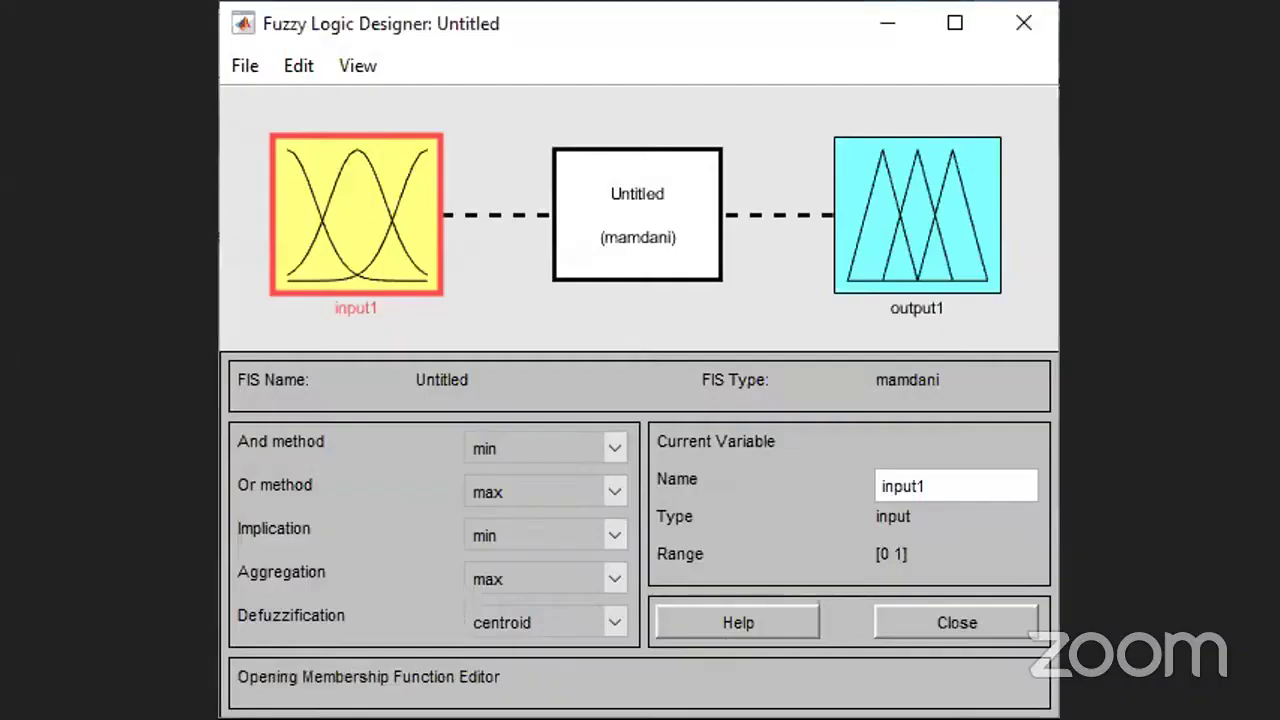
{"action": "left_click", "coordinate": [292, 66]}
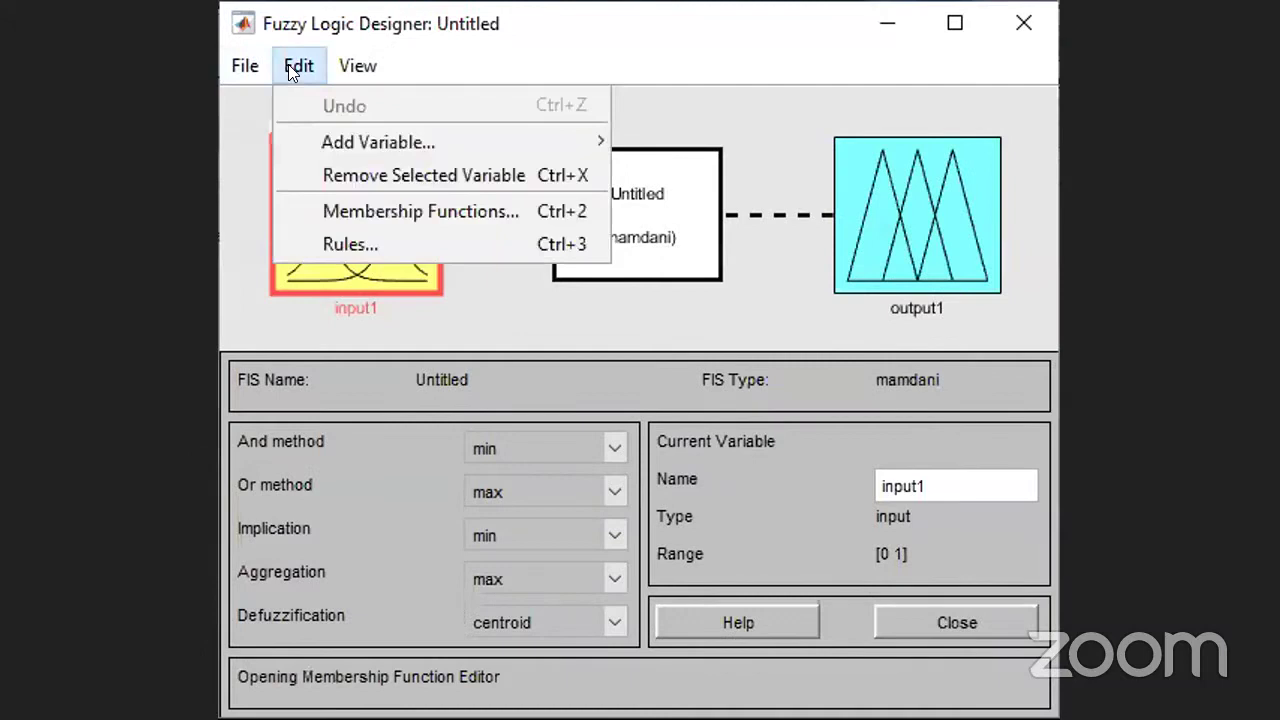
{"action": "left_click", "coordinate": [660, 142]}
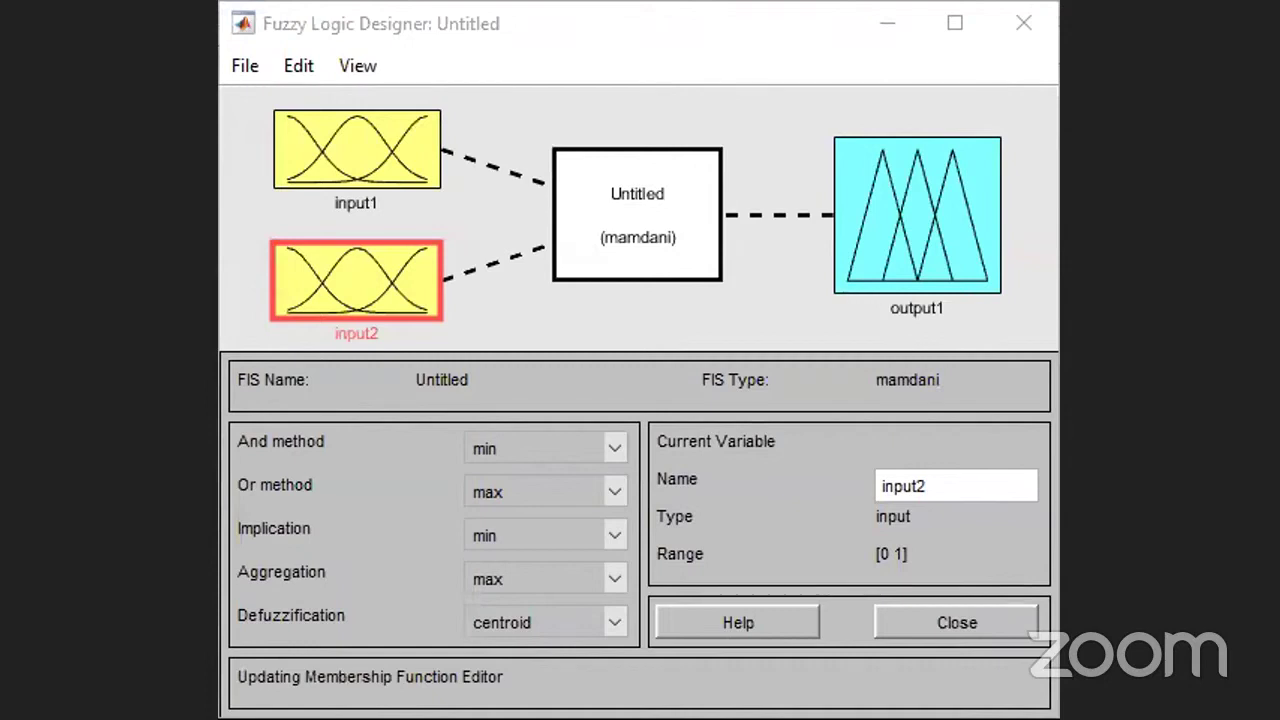
{"action": "left_click", "coordinate": [508, 298]}
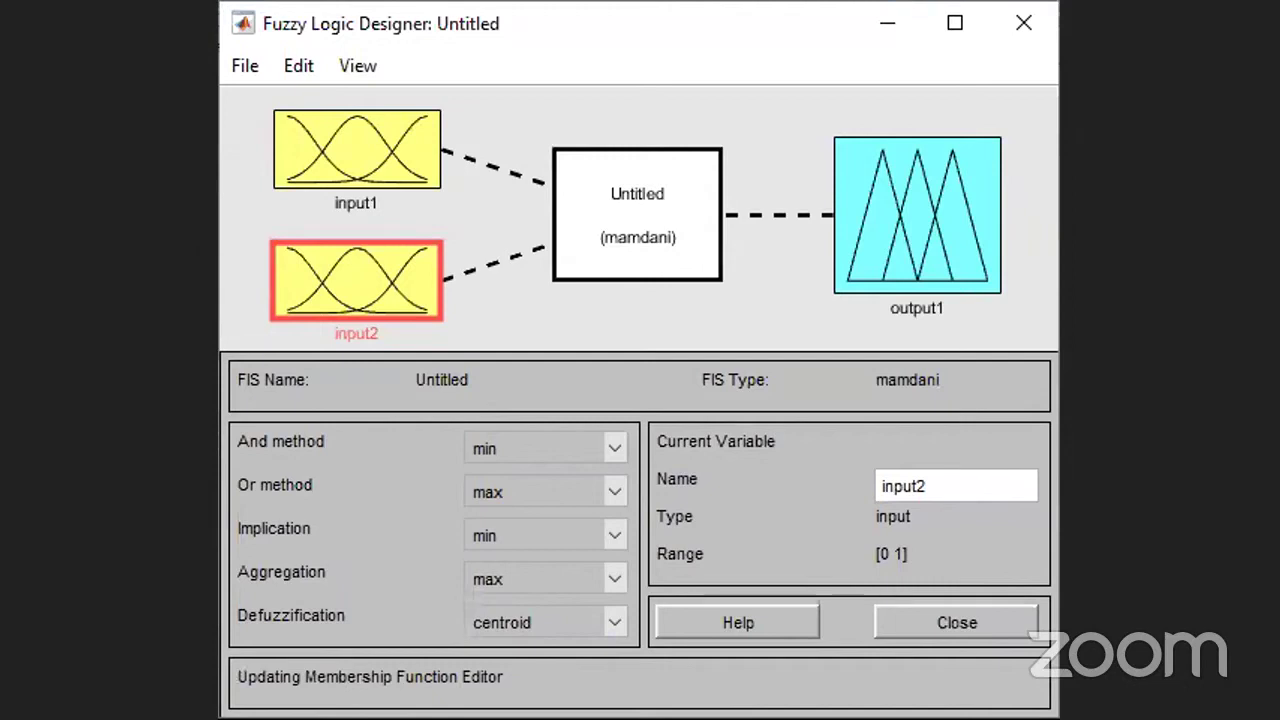
- Rename the first input variable of the fuzzy system as service
{"action": "left_click", "coordinate": [374, 158]}
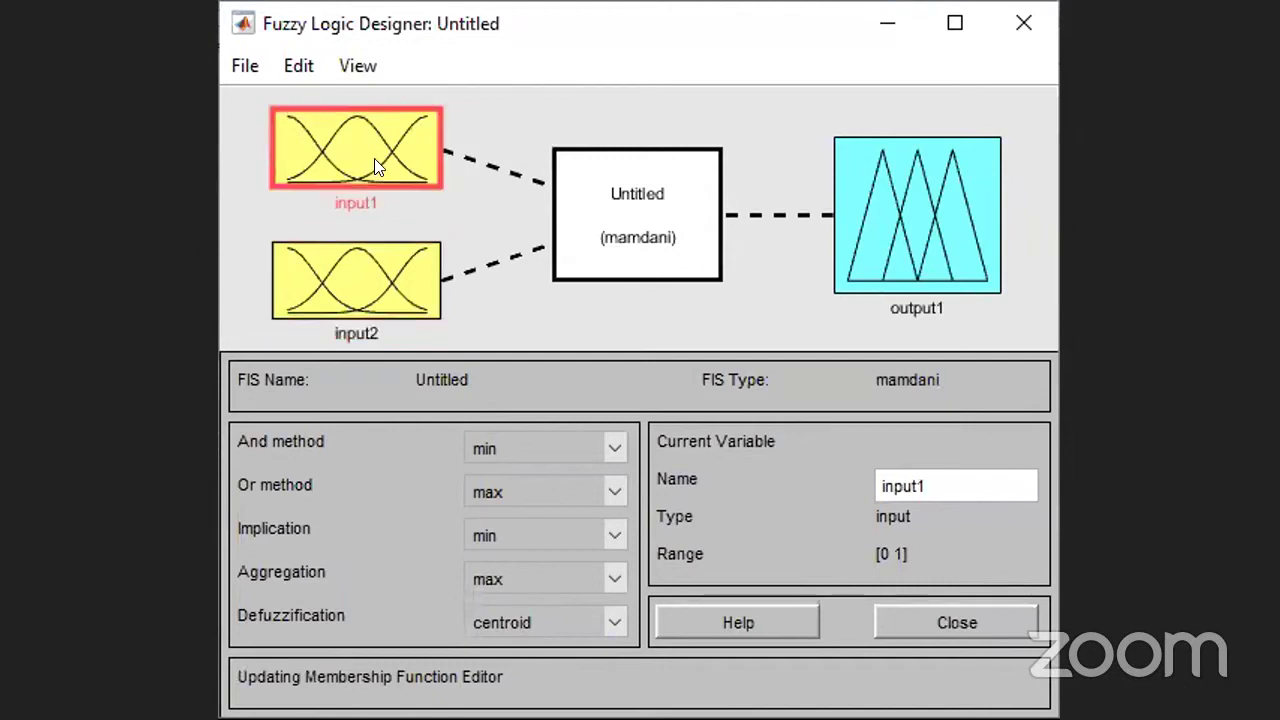
{"action": "double_click", "coordinate": [922, 485]}
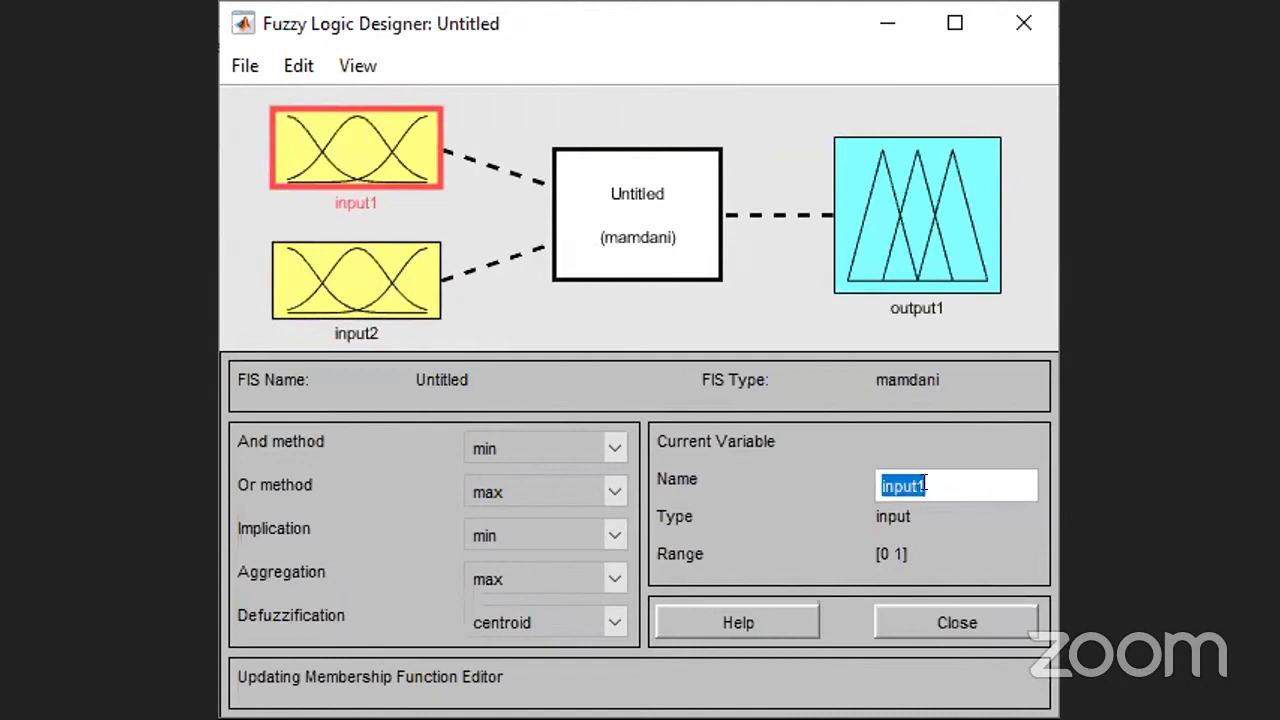
{"action": "type", "text": "fuz"}
{"action": "key", "text": "BackSpace"}
{"action": "key", "text": "BackSpace"}
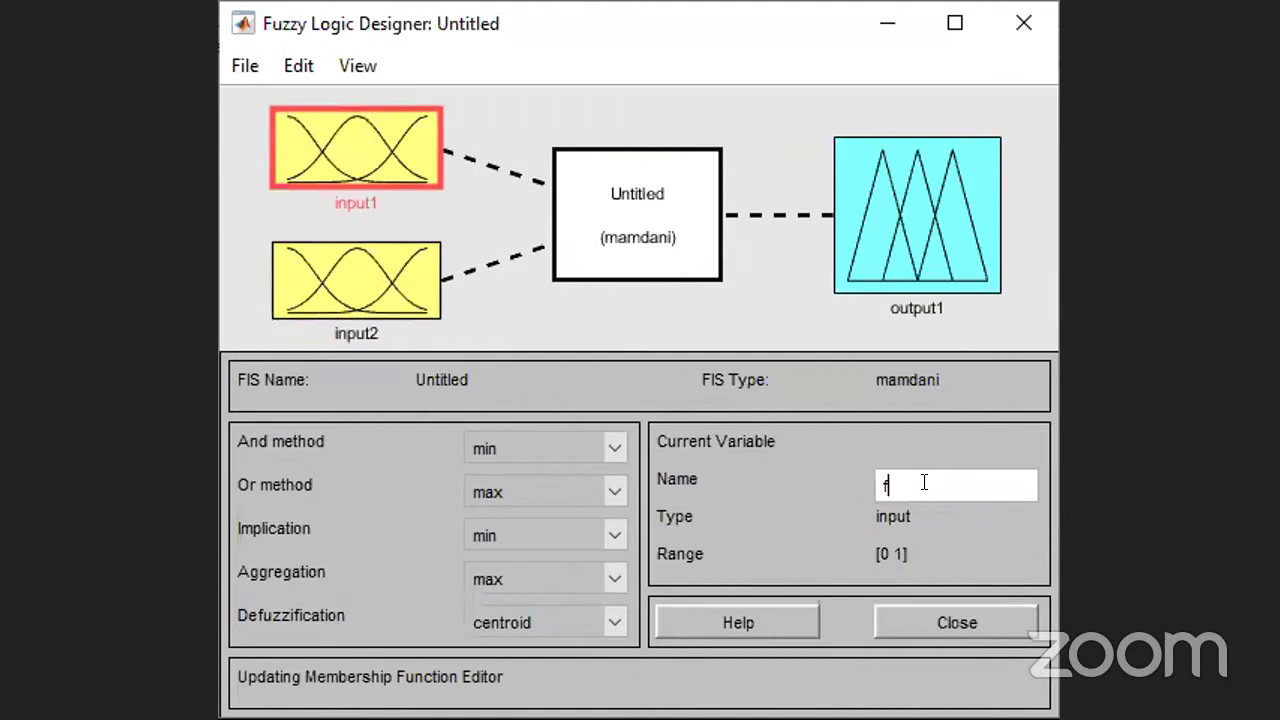
{"action": "key", "text": "BackSpace"}
{"action": "type", "text": "service"}
- Rename the second input variable as food
{"action": "left_click", "coordinate": [391, 306]}
{"action": "double_click", "coordinate": [948, 474]}
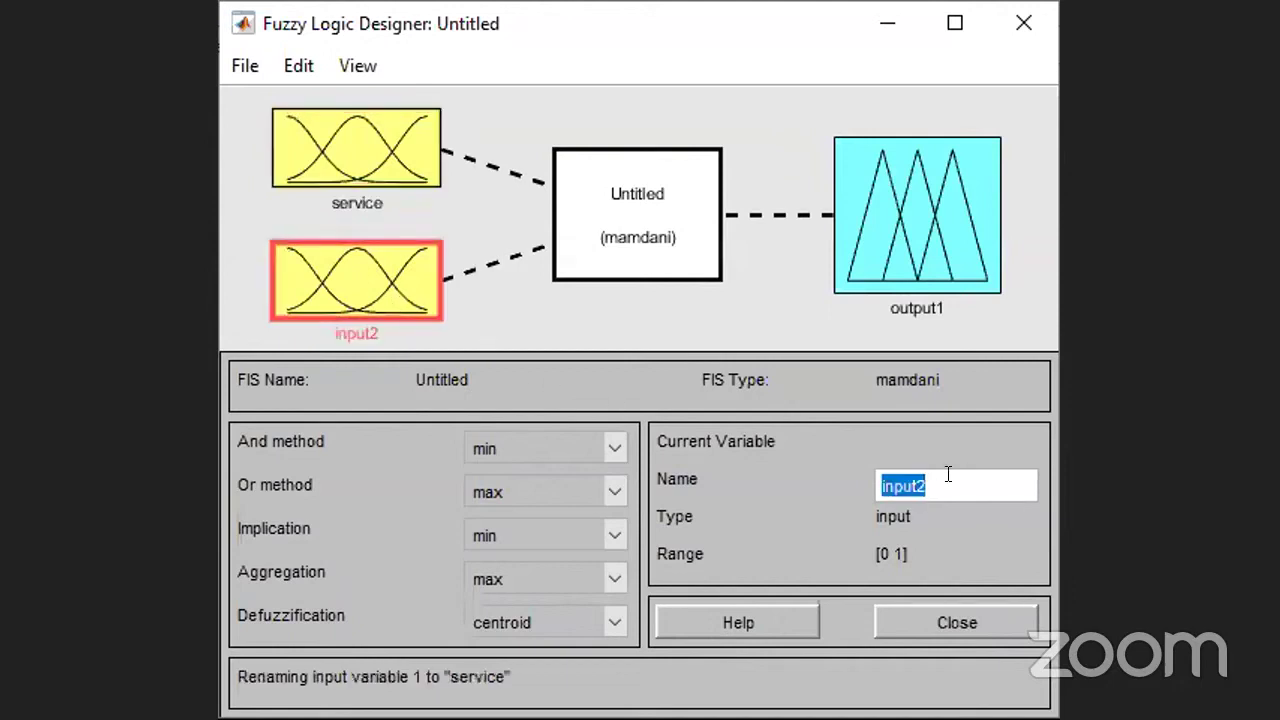
{"action": "type", "text": "food"}
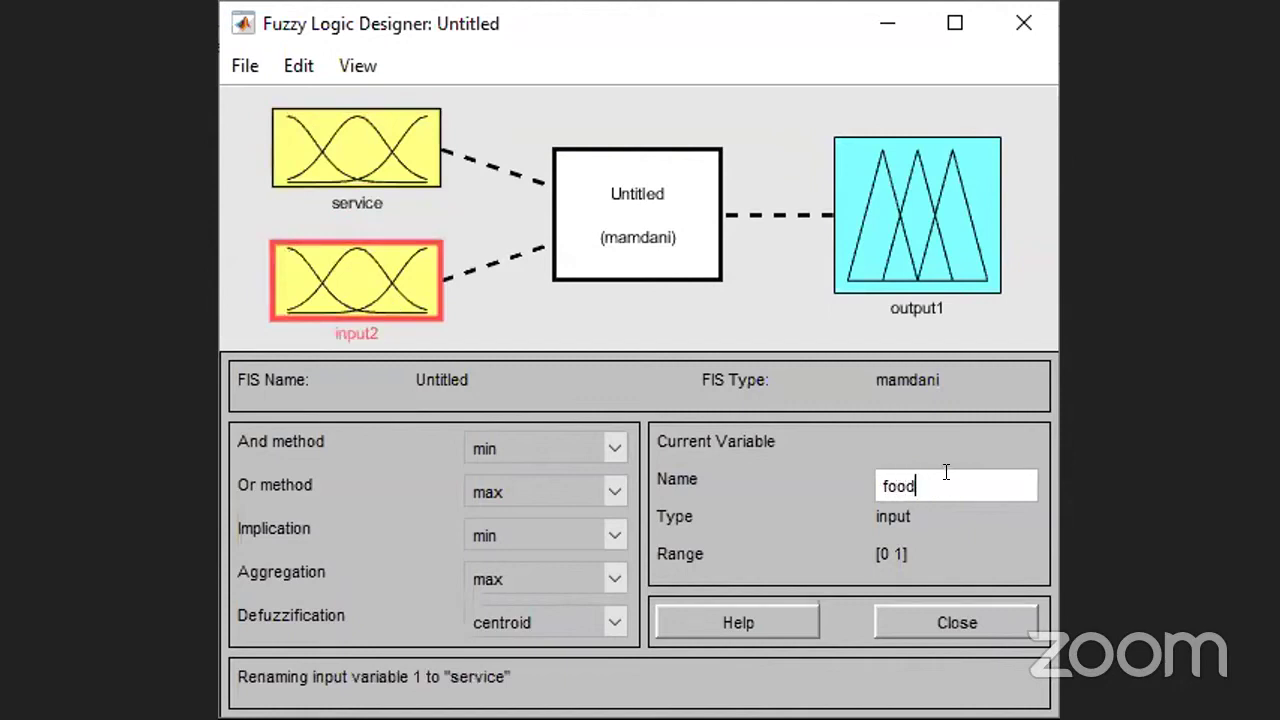
- Rename the output variable as tips
{"action": "left_click", "coordinate": [896, 210]}
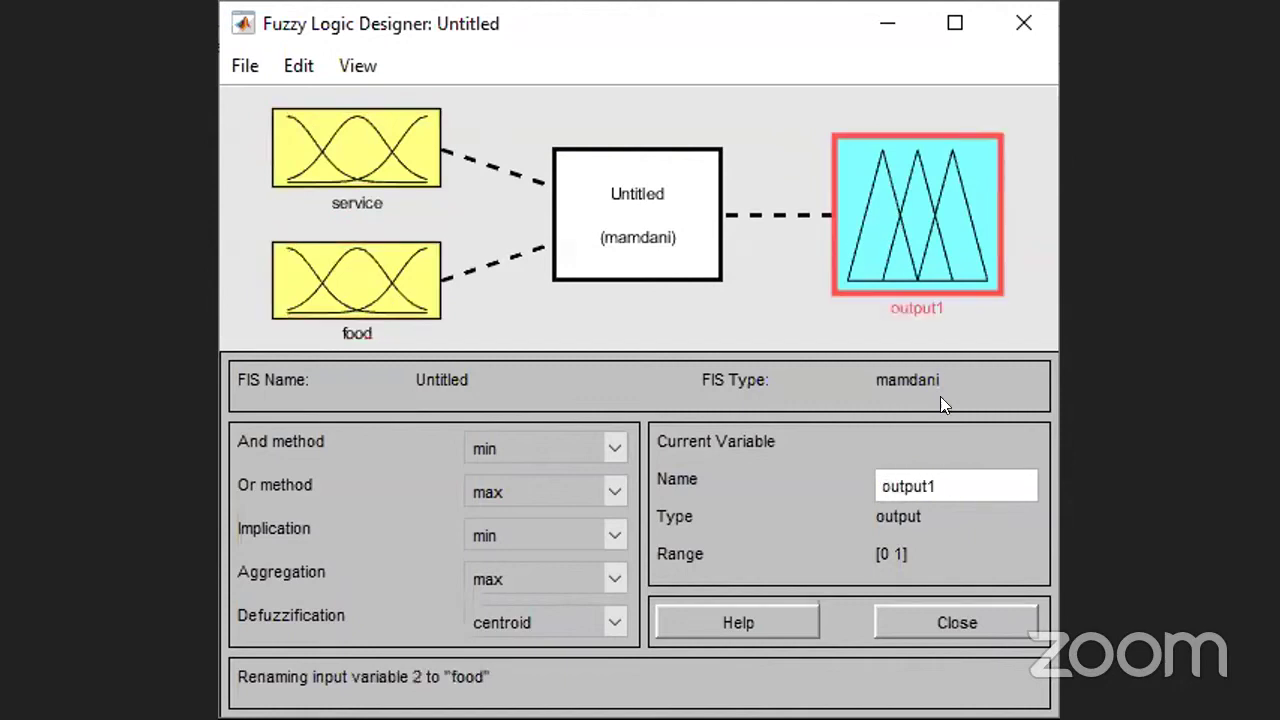
{"action": "double_click", "coordinate": [898, 483]}
{"action": "type", "text": "tips"}
{"action": "left_click", "coordinate": [739, 285]}
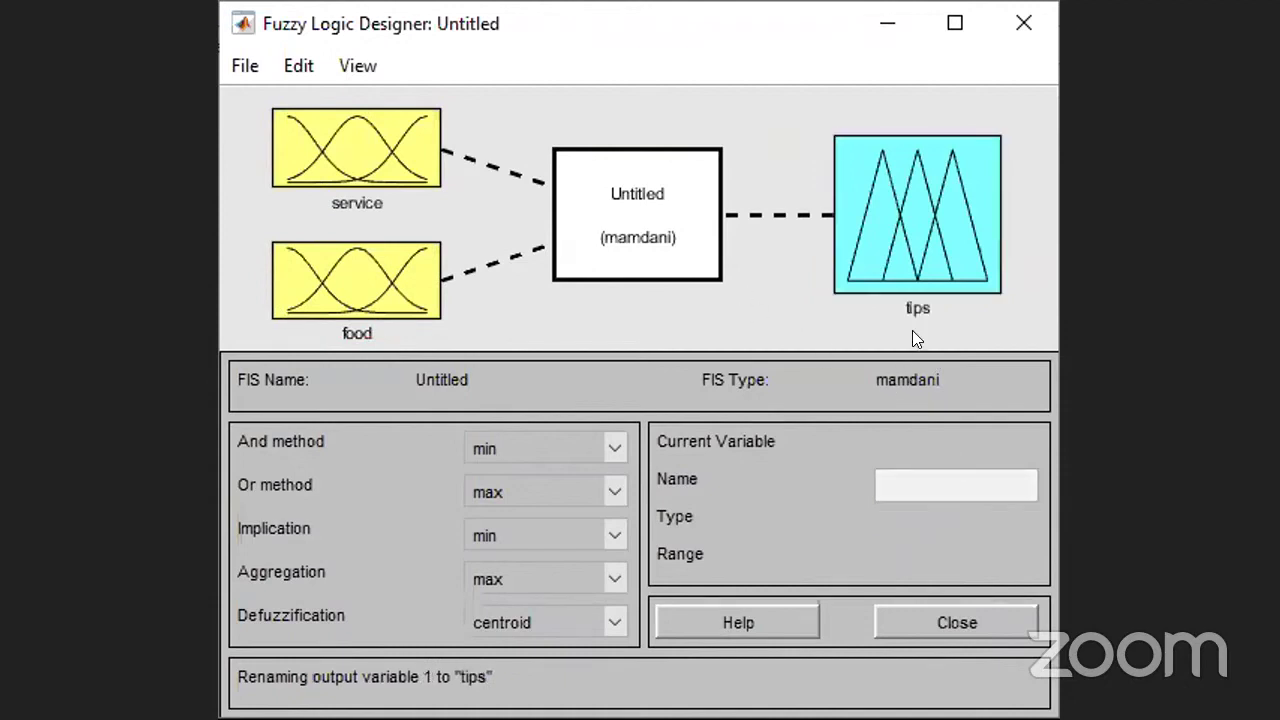
- Select the service input variable and open its membership functions for editing
{"action": "left_click", "coordinate": [372, 148]}
{"action": "left_click", "coordinate": [398, 266]}
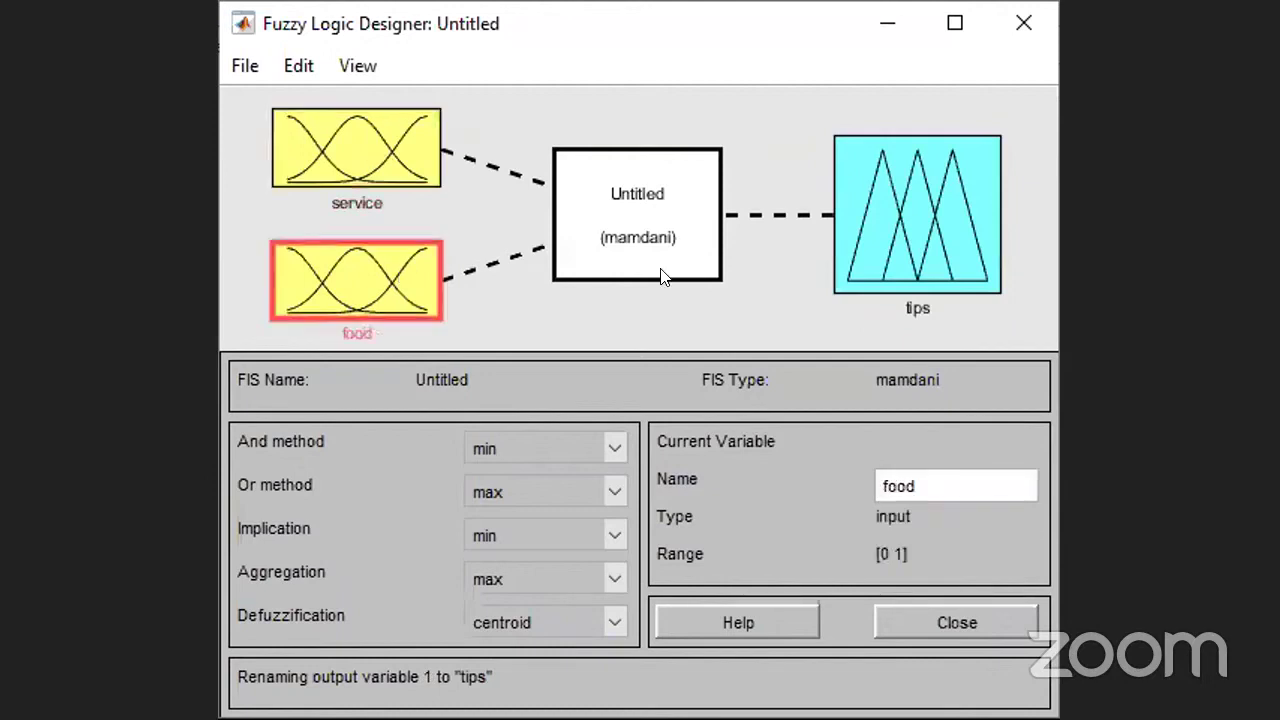
{"action": "left_click", "coordinate": [872, 244]}
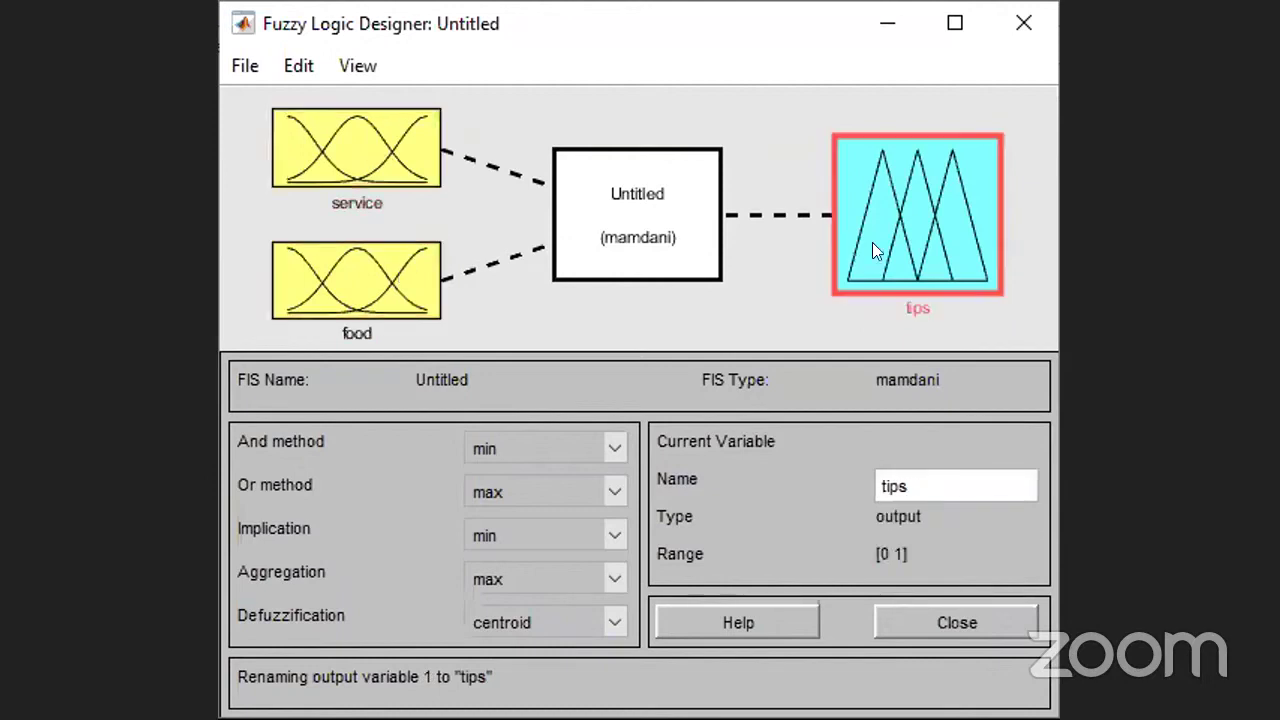
{"action": "left_click", "coordinate": [380, 170]}
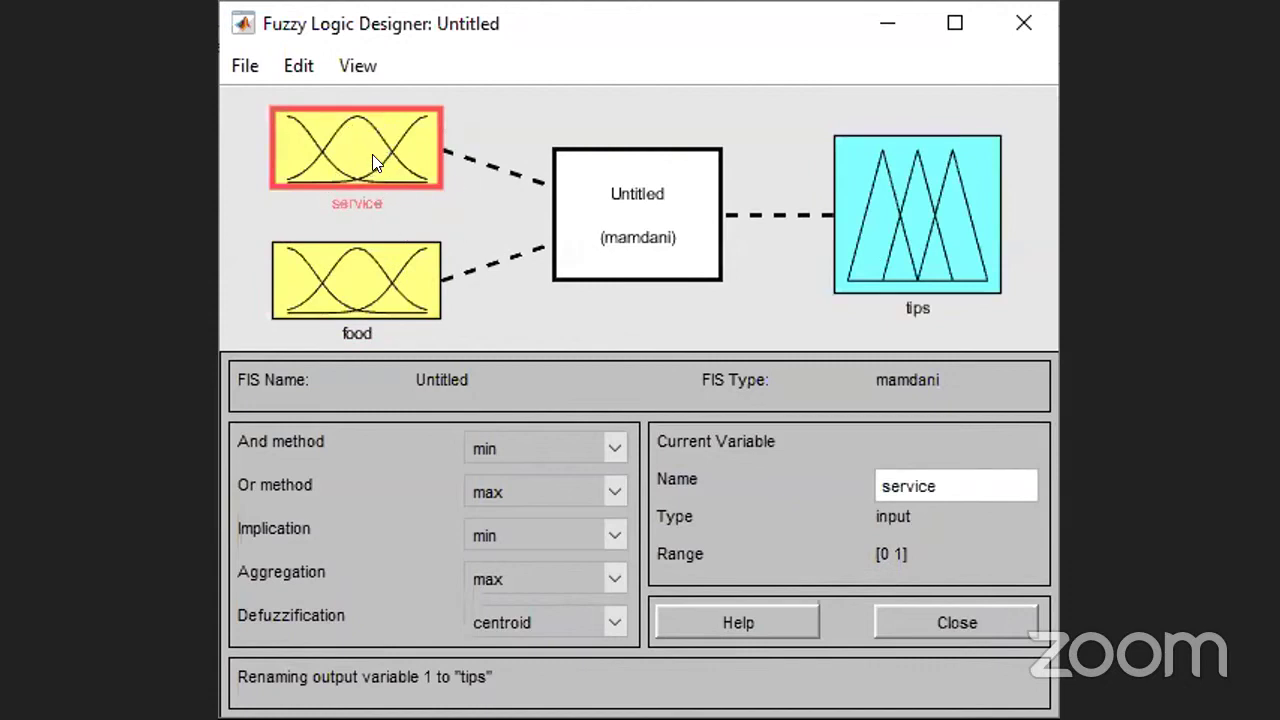
{"action": "left_click", "coordinate": [299, 66]}
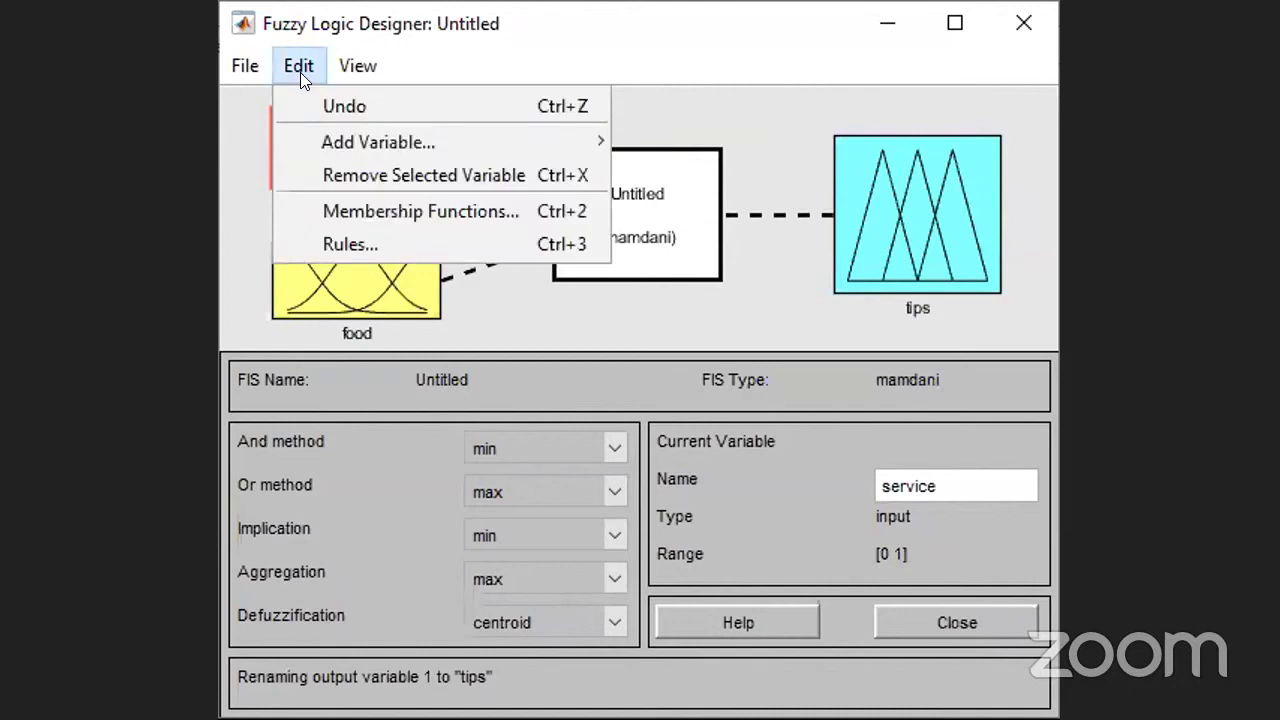
{"action": "left_click", "coordinate": [376, 211]}
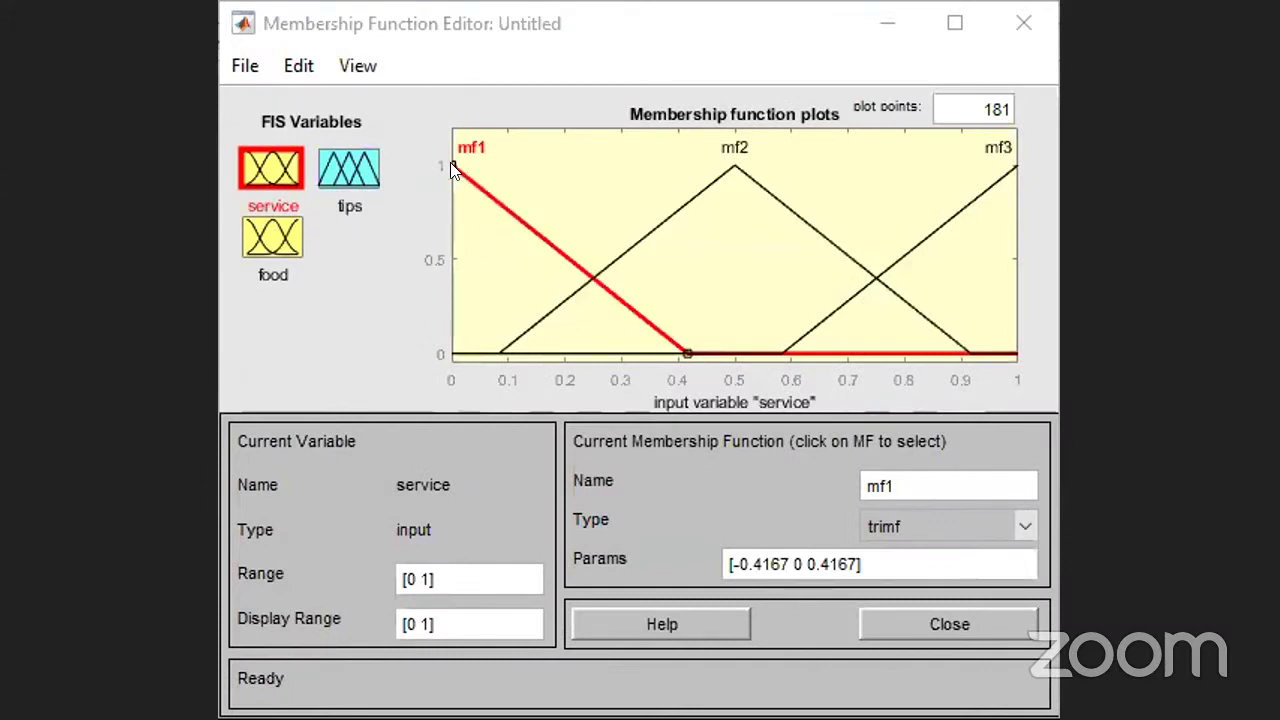
- Rename the service variable's first membership function, mf1, as poor
{"action": "mouse_move", "coordinate": [452, 168]}
{"action": "left_mouse_down"}
{"action": "mouse_move", "coordinate": [540, 165]}
{"action": "mouse_move", "coordinate": [454, 165]}
{"action": "left_mouse_up"}
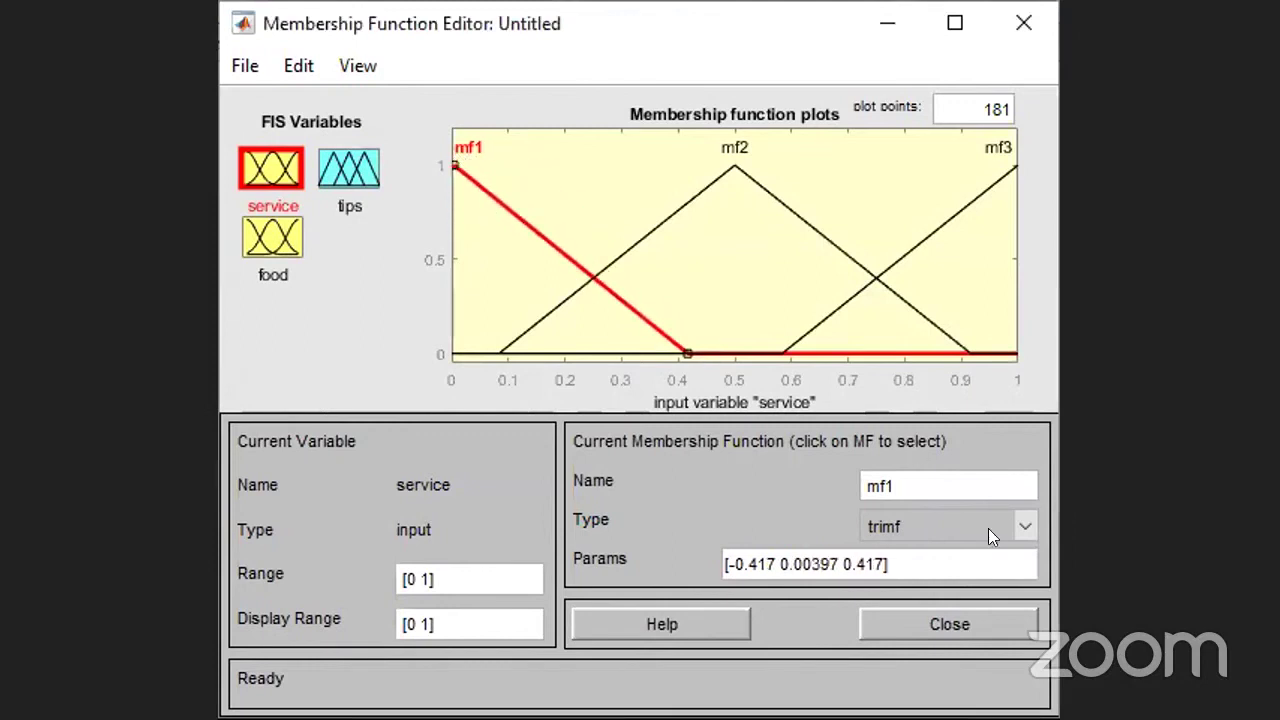
{"action": "double_click", "coordinate": [896, 485]}
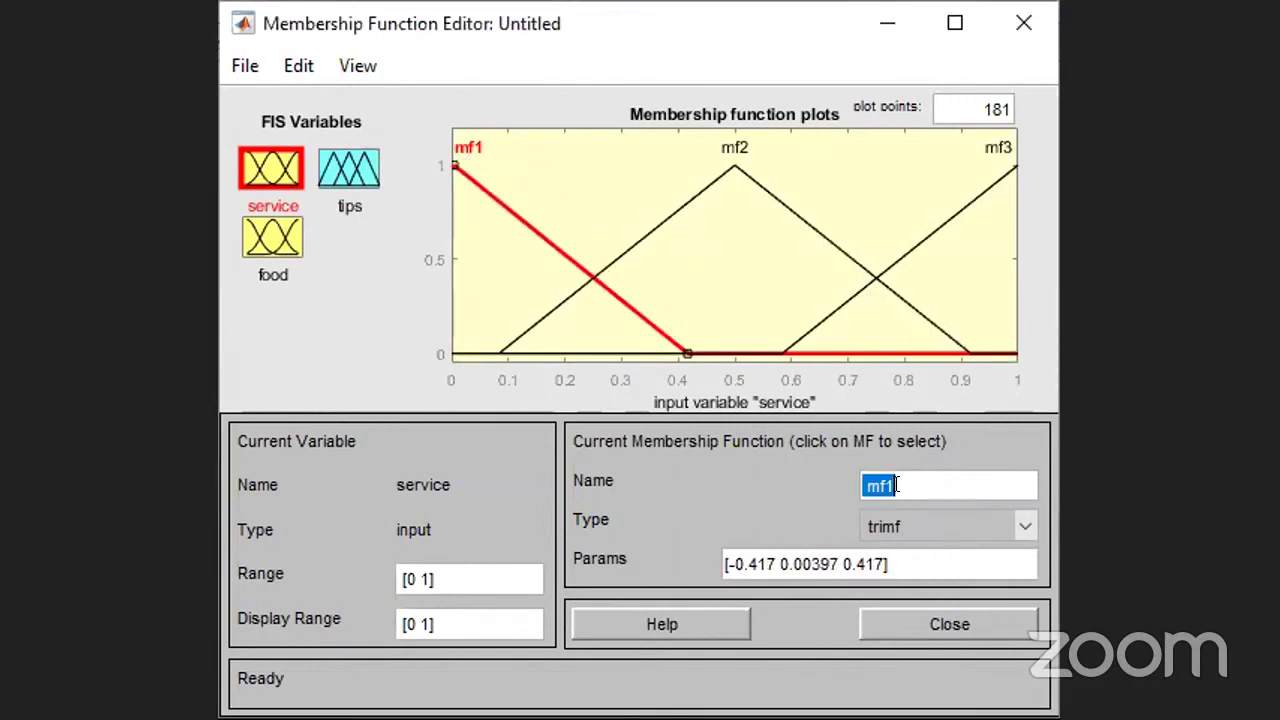
{"action": "left_click", "coordinate": [896, 485]}
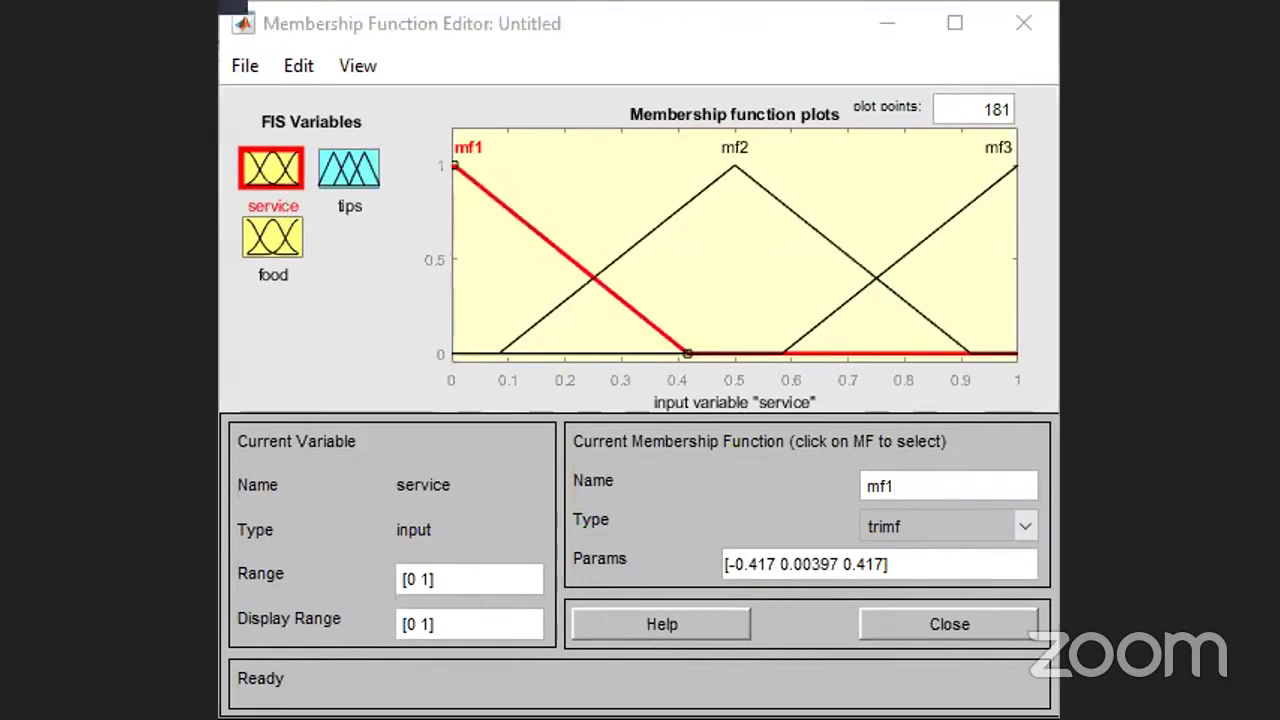
{"action": "left_click", "coordinate": [508, 207]}
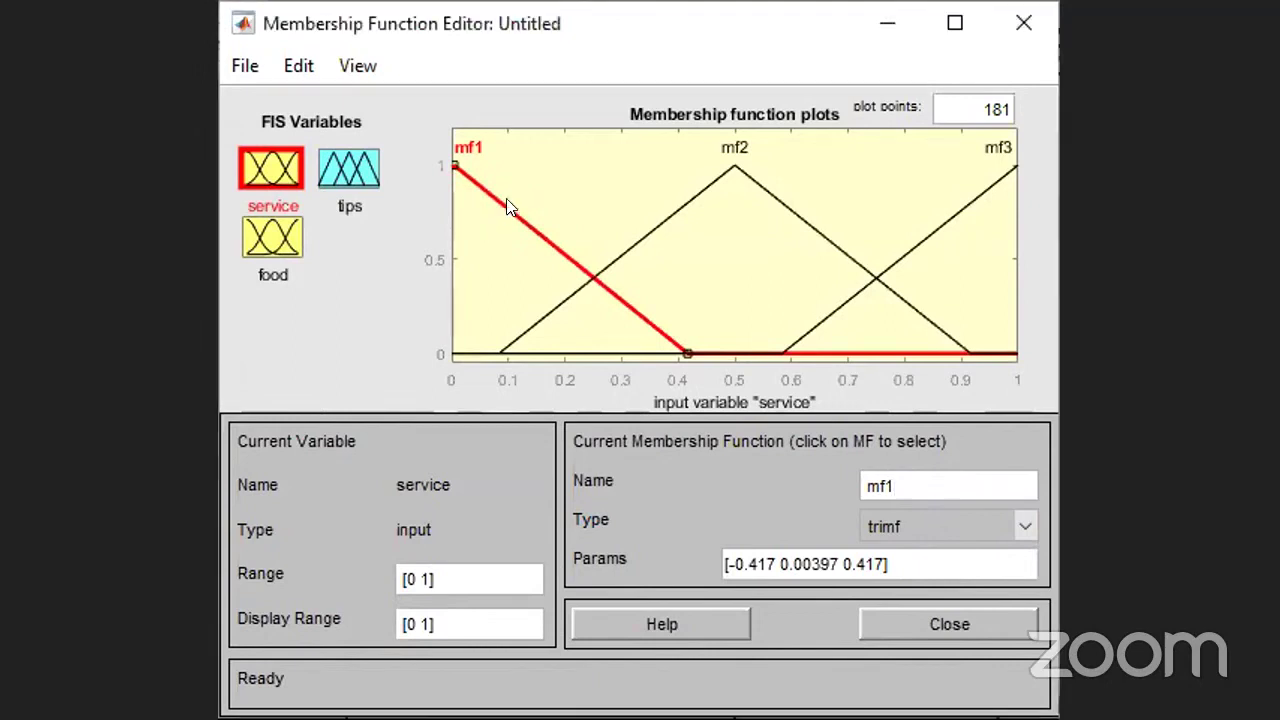
{"action": "left_click", "coordinate": [936, 479]}
{"action": "key", "text": "BackSpace"}
{"action": "key", "text": "BackSpace"}
{"action": "key", "text": "BackSpace"}
{"action": "type", "text": "ppor"}
{"action": "key", "text": "BackSpace"}
{"action": "key", "text": "BackSpace"}
{"action": "key", "text": "BackSpace"}
{"action": "type", "text": "oor"}
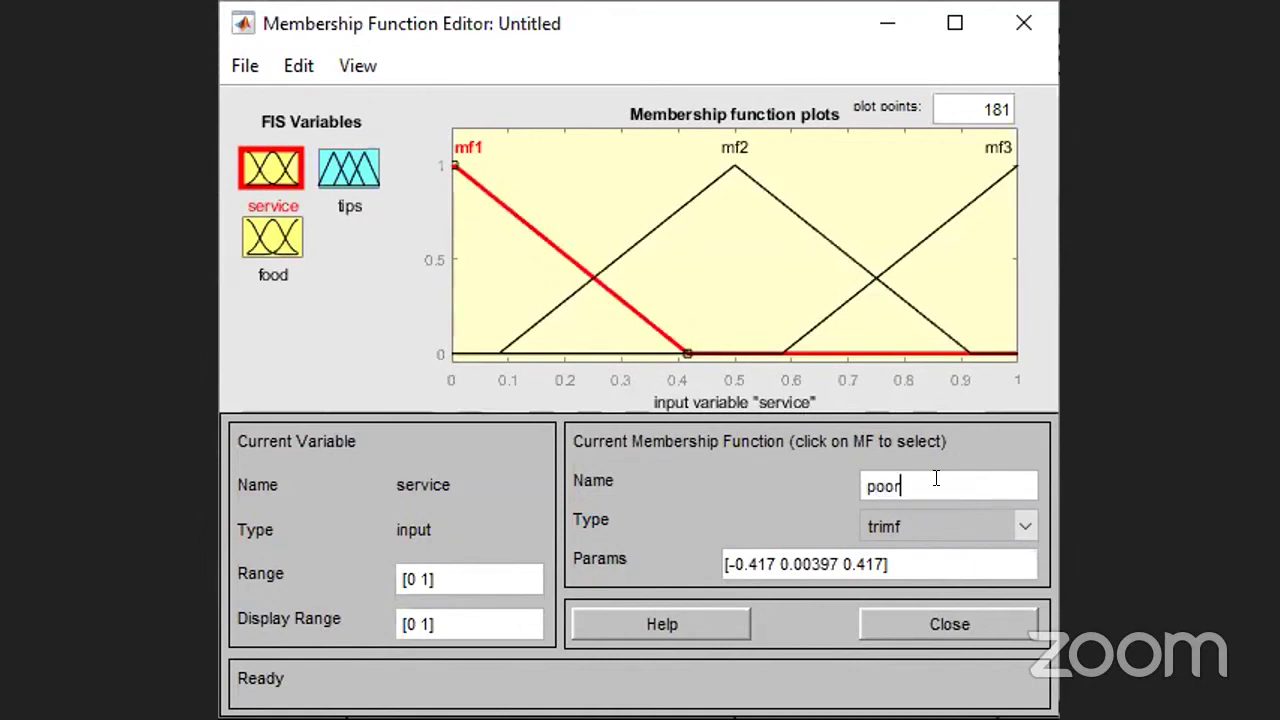
- Rename the service variable's middle membership function, mf2, as good
{"action": "left_click", "coordinate": [691, 200]}
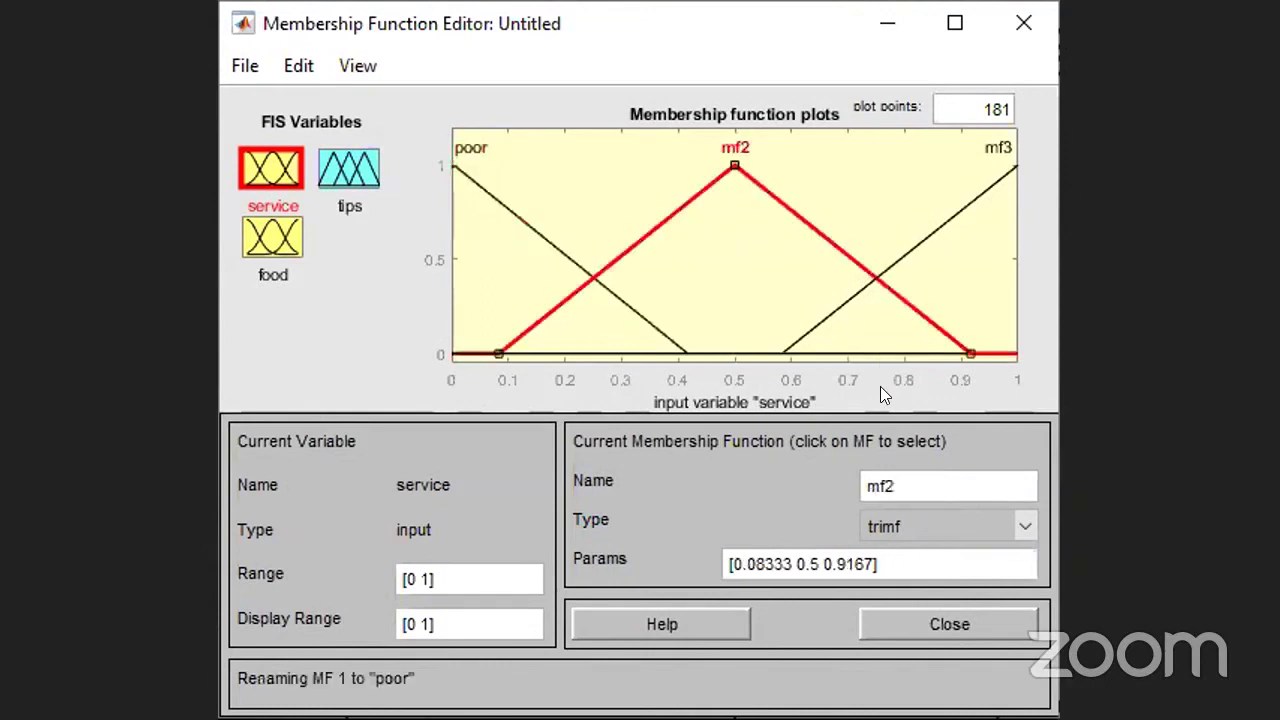
{"action": "double_click", "coordinate": [886, 486]}
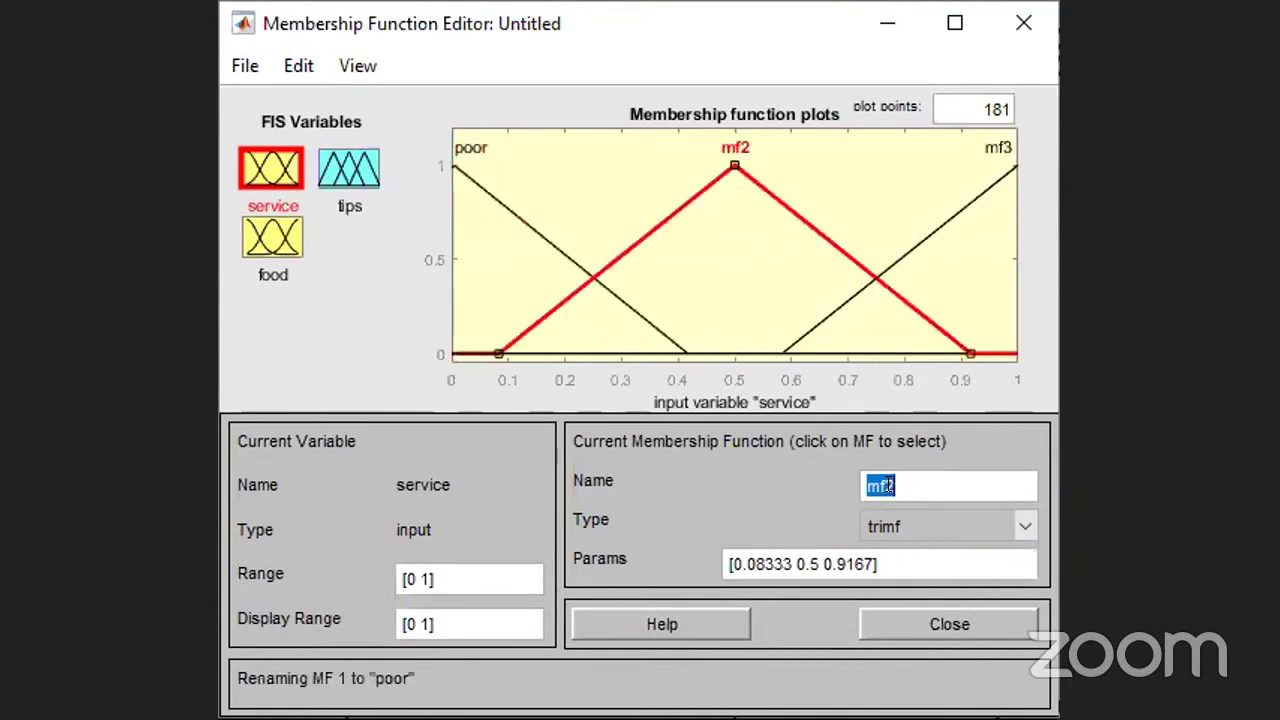
{"action": "type", "text": "good"}
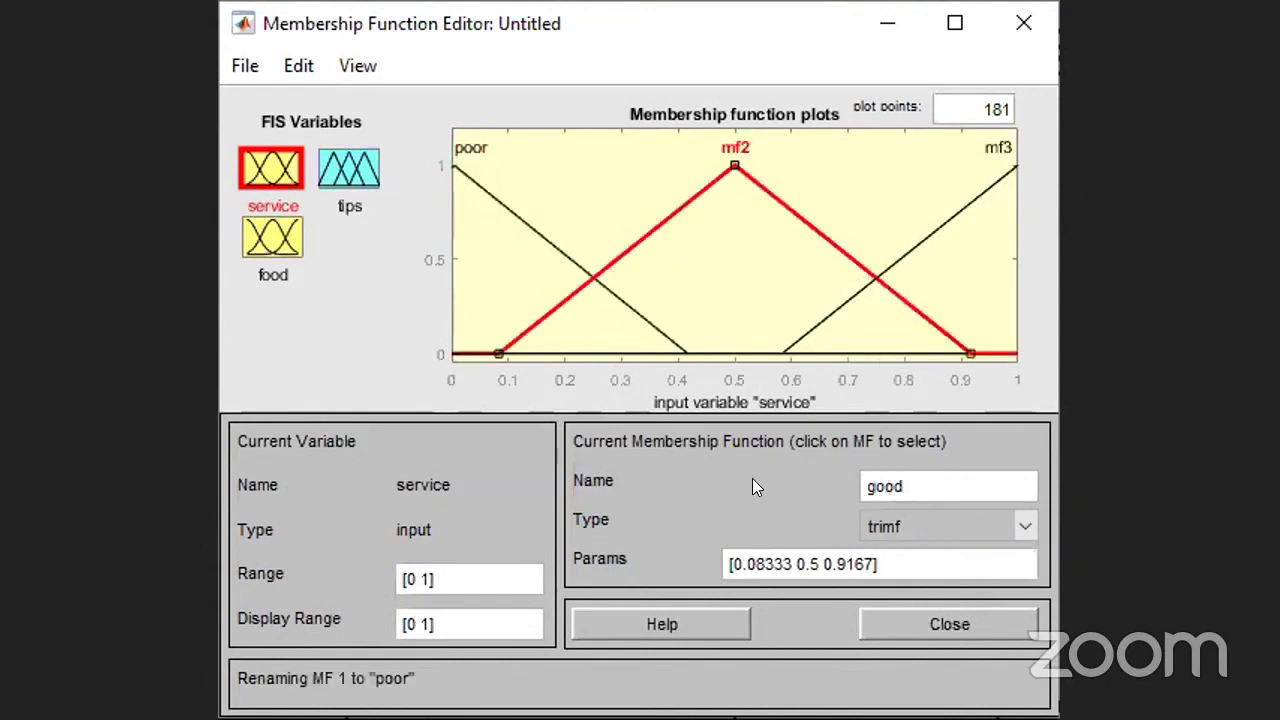
{"action": "left_click", "coordinate": [750, 478]}
- Rename the service variable's third membership function, mf3, as excellent
{"action": "left_click", "coordinate": [911, 251]}
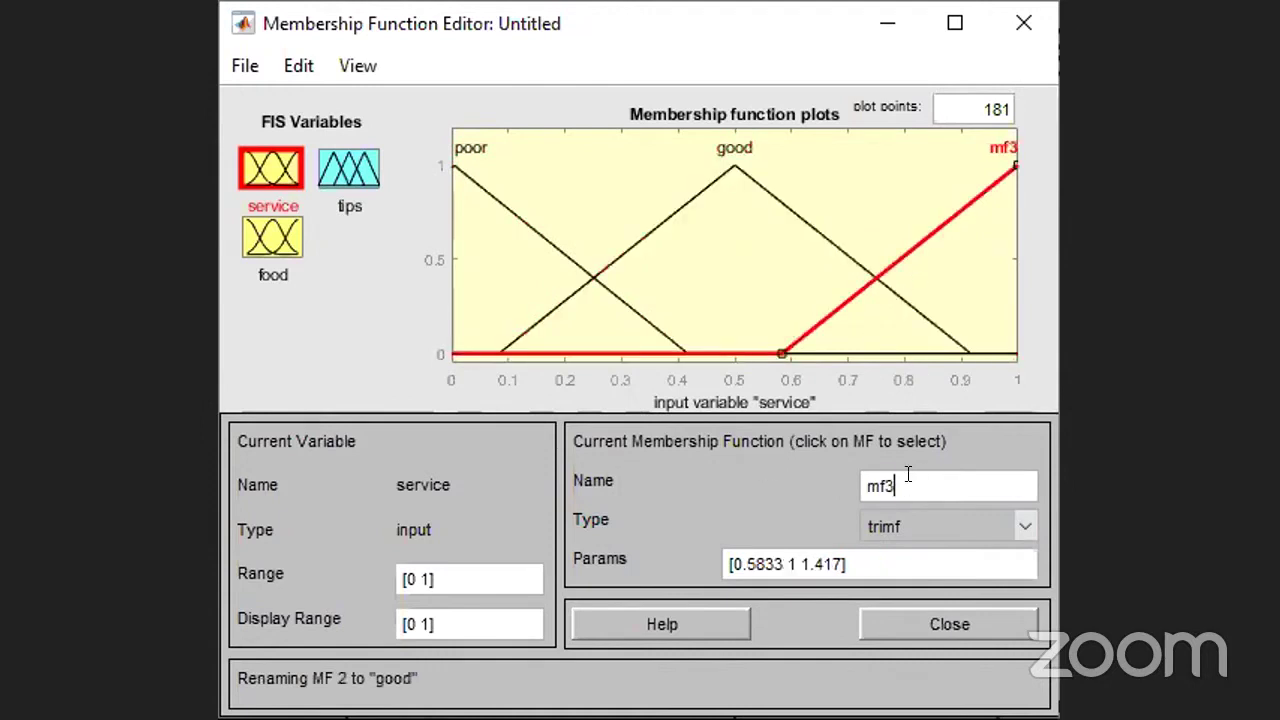
{"action": "double_click", "coordinate": [908, 480]}
{"action": "type", "text": "excellent"}
{"action": "key", "text": "Return"}
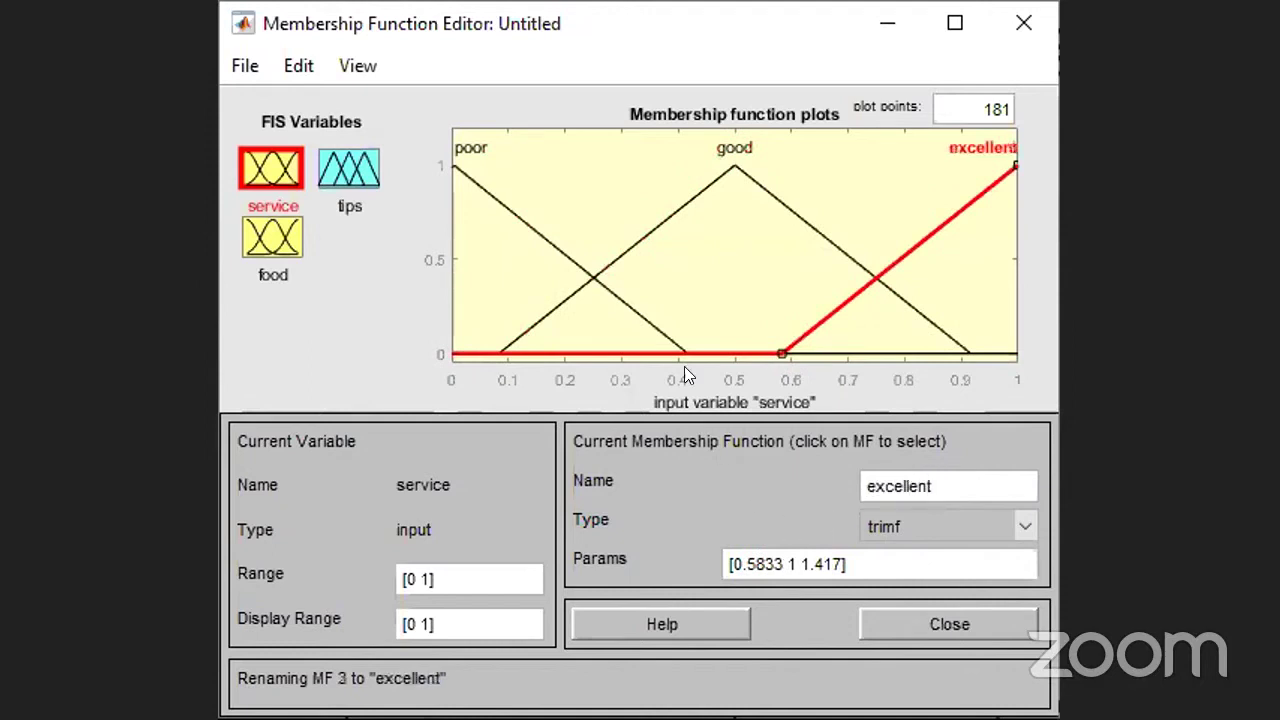
- Change the poor membership function's type to trapmf and extend its flat top to about 0.2
{"action": "left_click", "coordinate": [556, 249]}
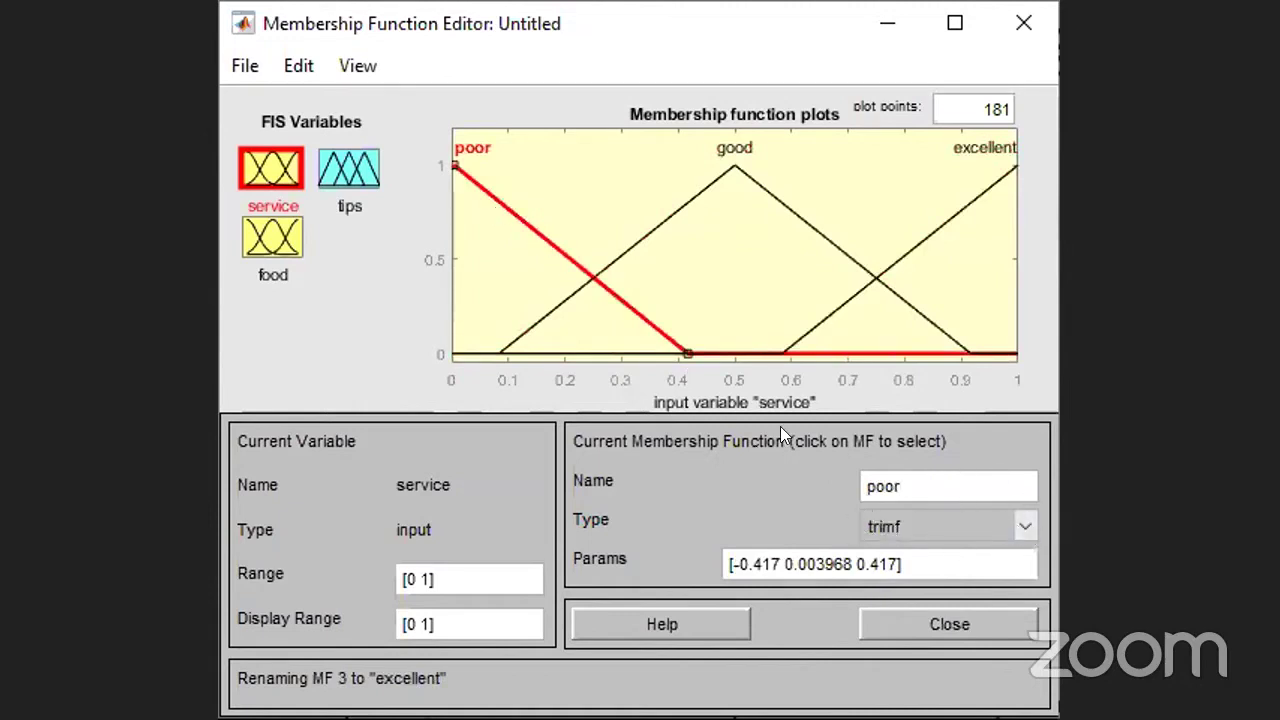
{"action": "left_click", "coordinate": [1028, 530]}
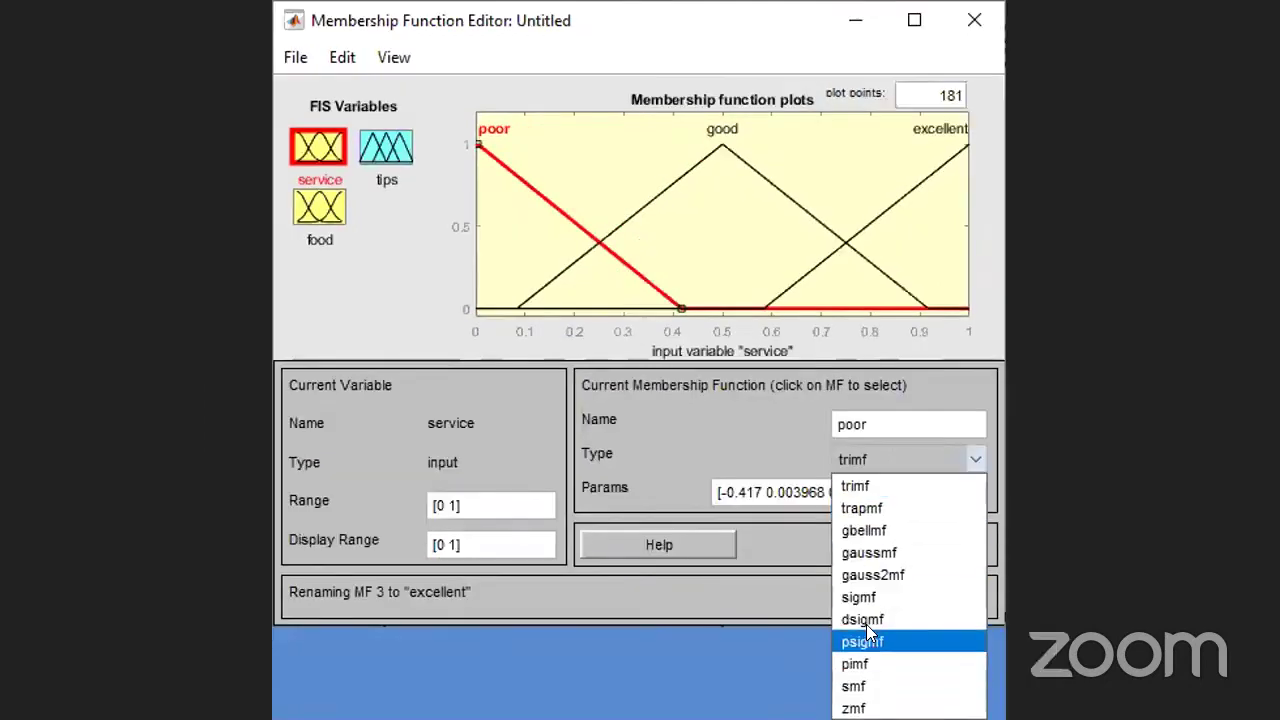
{"action": "left_click", "coordinate": [868, 505]}
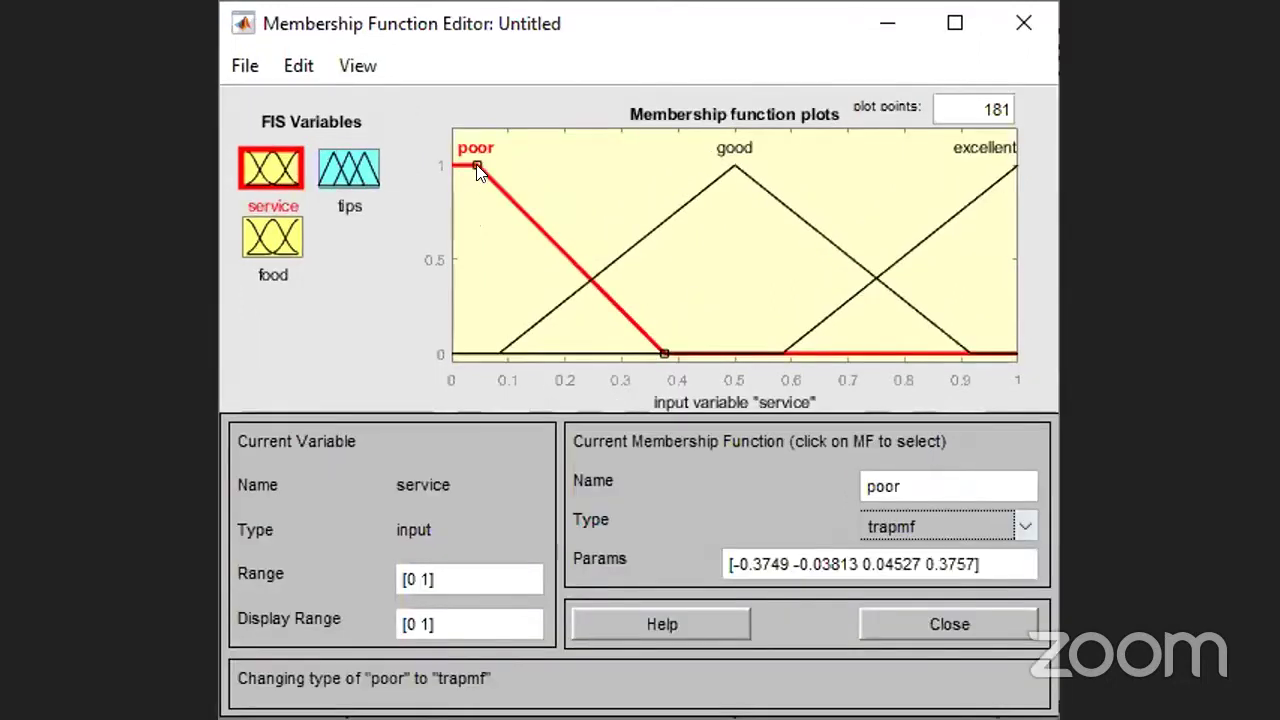
{"action": "left_click_drag", "start_coordinate": [500, 153], "coordinate": [564, 171]}
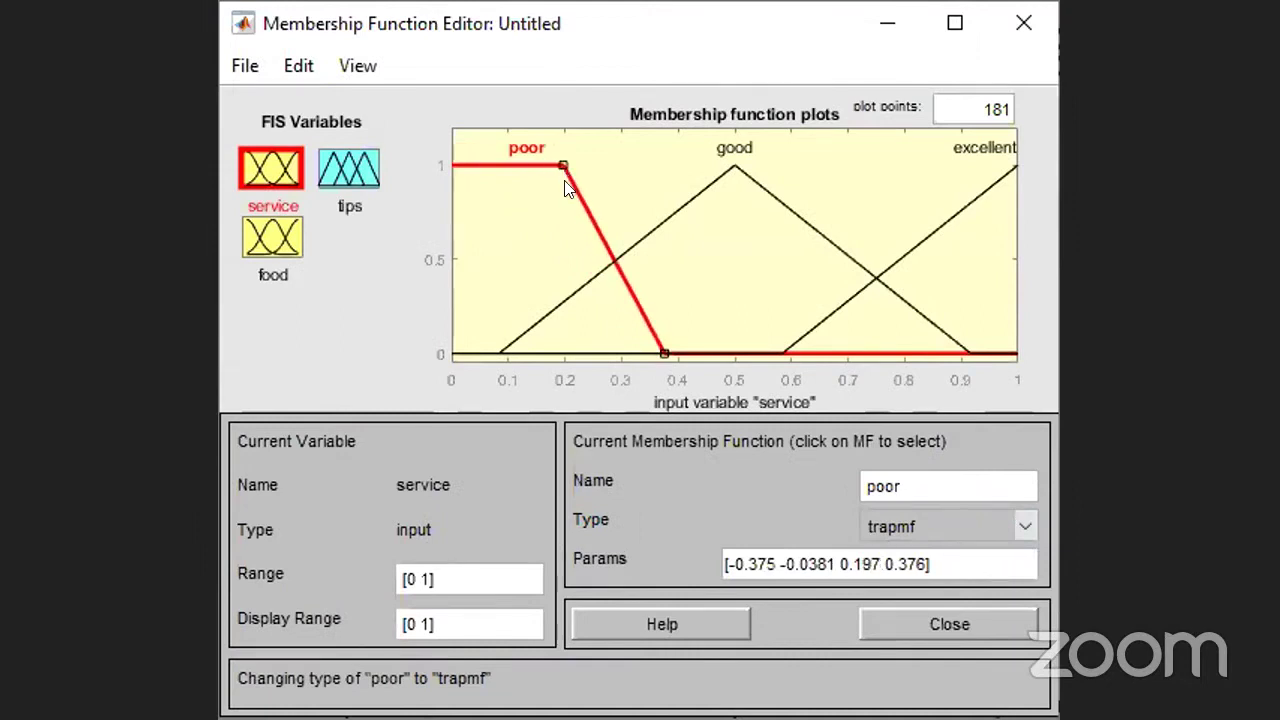
- Set the range of the service variable to [0 10]
{"action": "left_click", "coordinate": [429, 578]}
{"action": "type", "text": "0"}
{"action": "key", "text": "Return"}
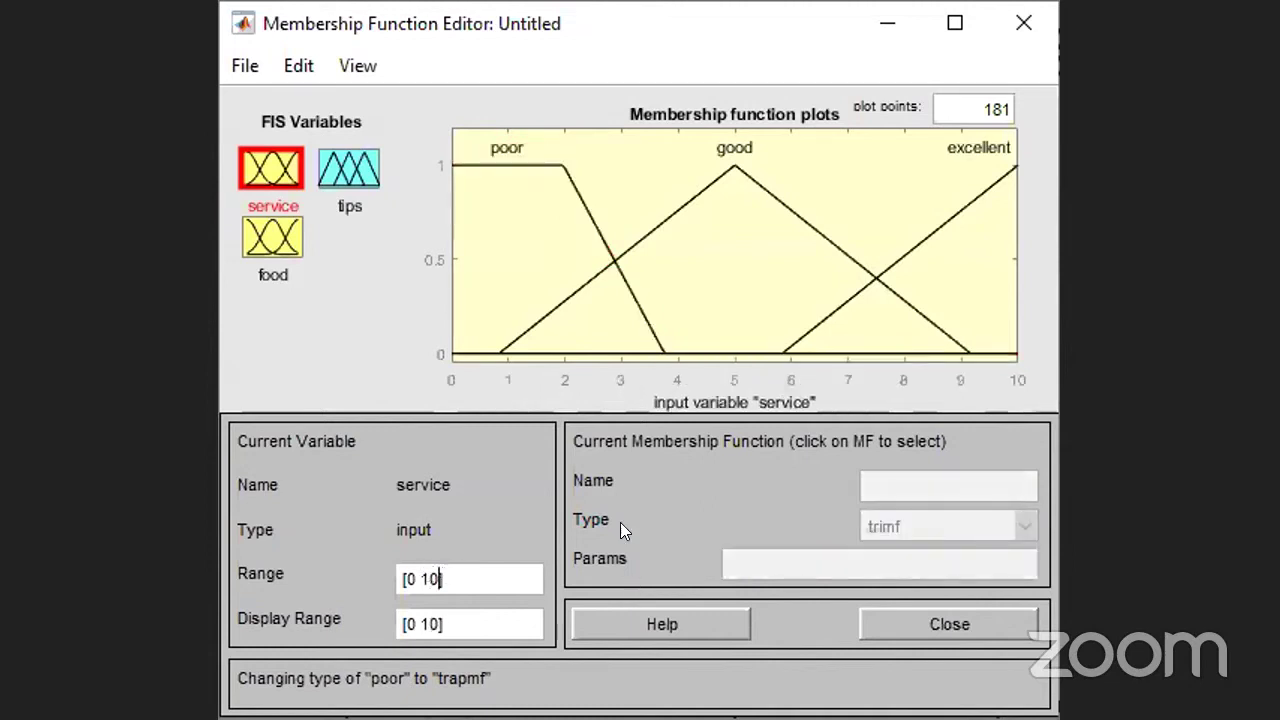
- Narrow the base of the good triangle so its feet lie at about 2.5 and 7.5
{"action": "left_click", "coordinate": [629, 252]}
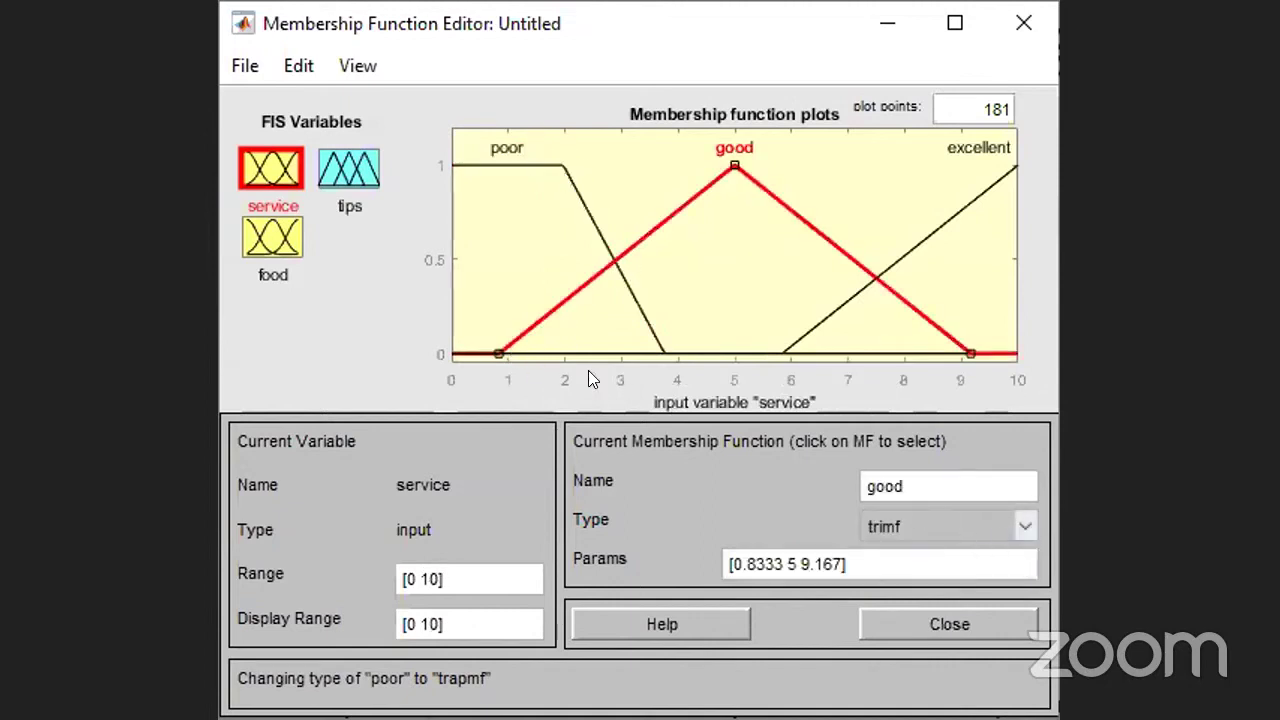
{"action": "left_click_drag", "start_coordinate": [500, 355], "coordinate": [594, 364]}
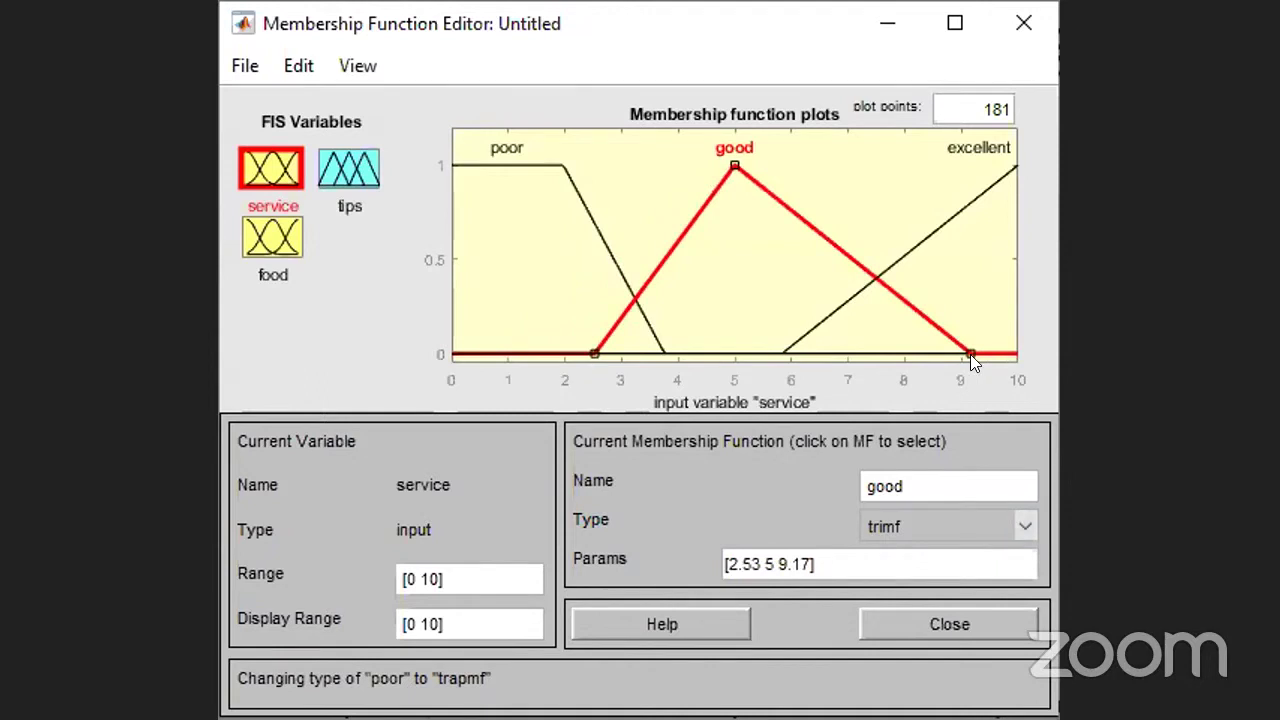
{"action": "left_click_drag", "start_coordinate": [970, 354], "coordinate": [872, 362]}
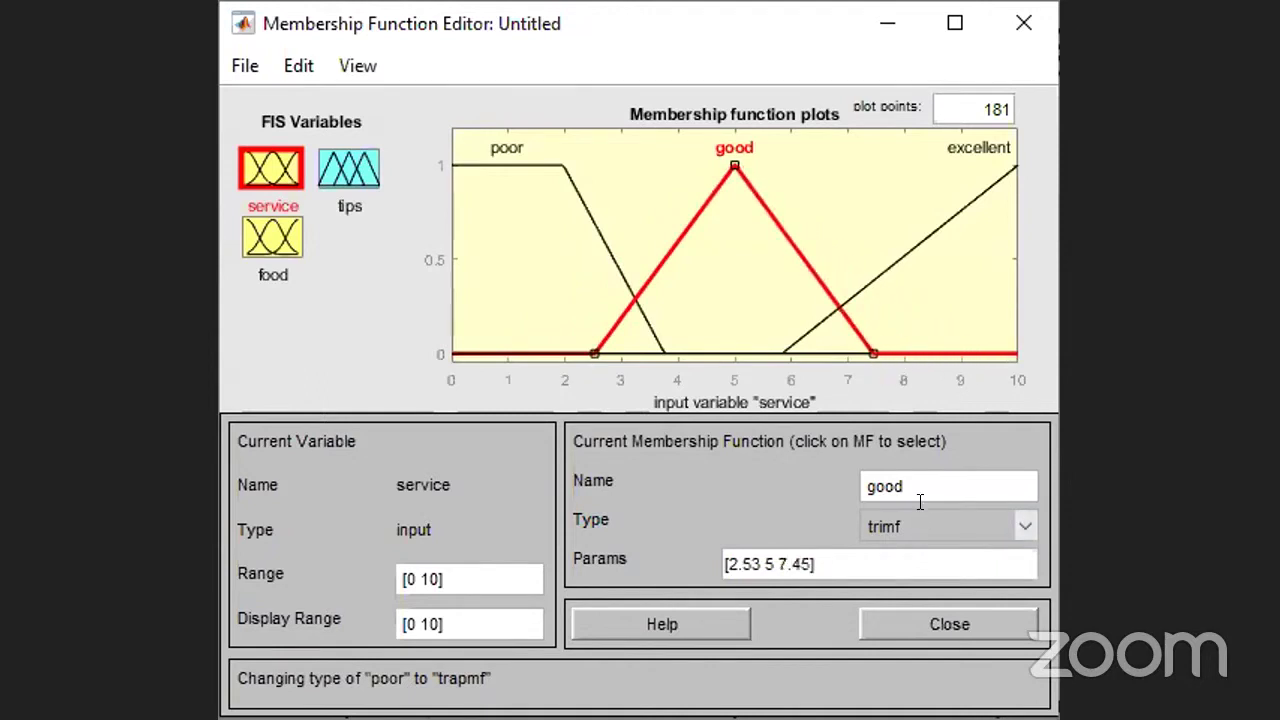
- Change the excellent membership function's type to trapmf and start its flat top at about 8.5
{"action": "left_click", "coordinate": [922, 236]}
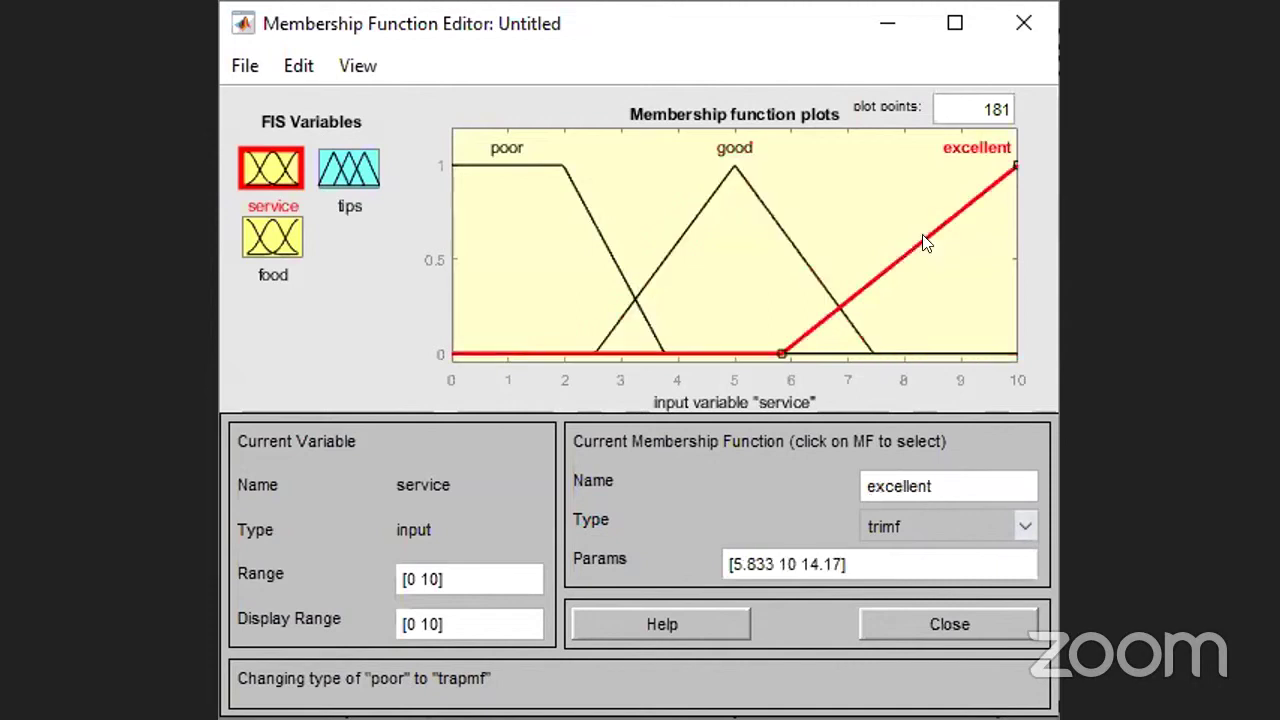
{"action": "left_click", "coordinate": [1024, 530]}
{"action": "left_click", "coordinate": [890, 517]}
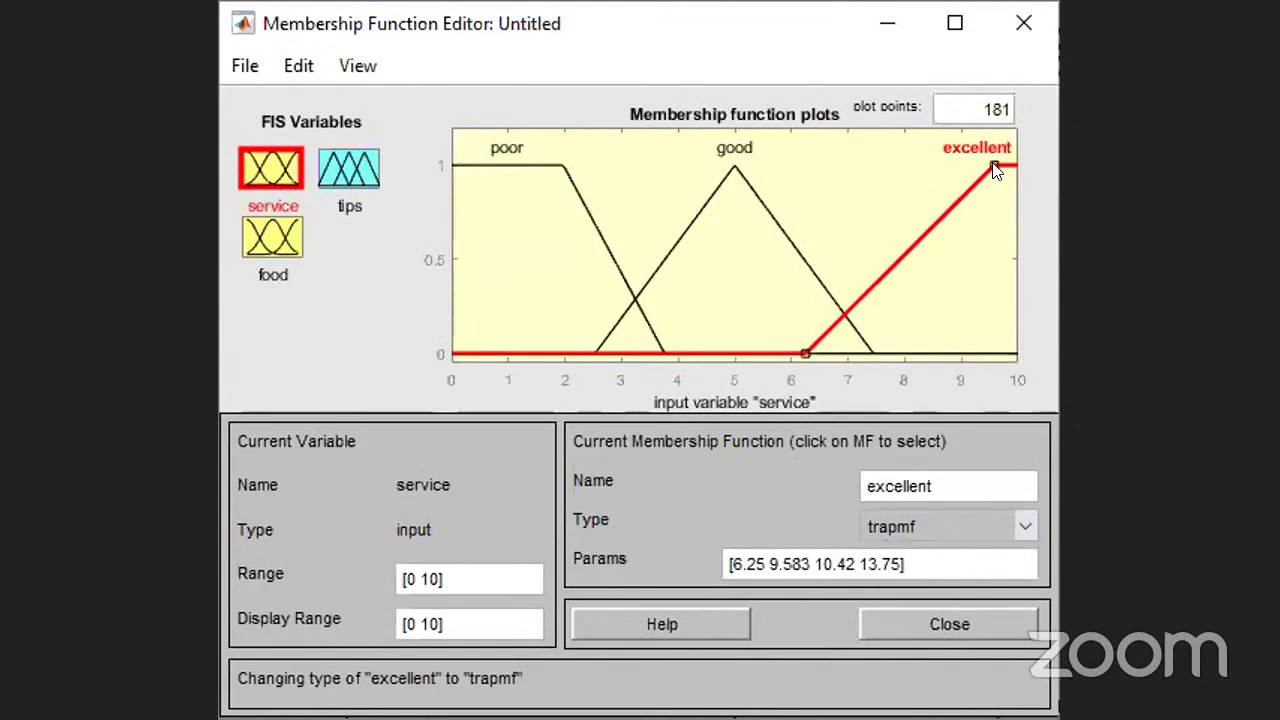
{"action": "left_click_drag", "start_coordinate": [994, 166], "coordinate": [932, 166]}
- Set the first parameter of the excellent membership function to 6.6
{"action": "double_click", "coordinate": [740, 563]}
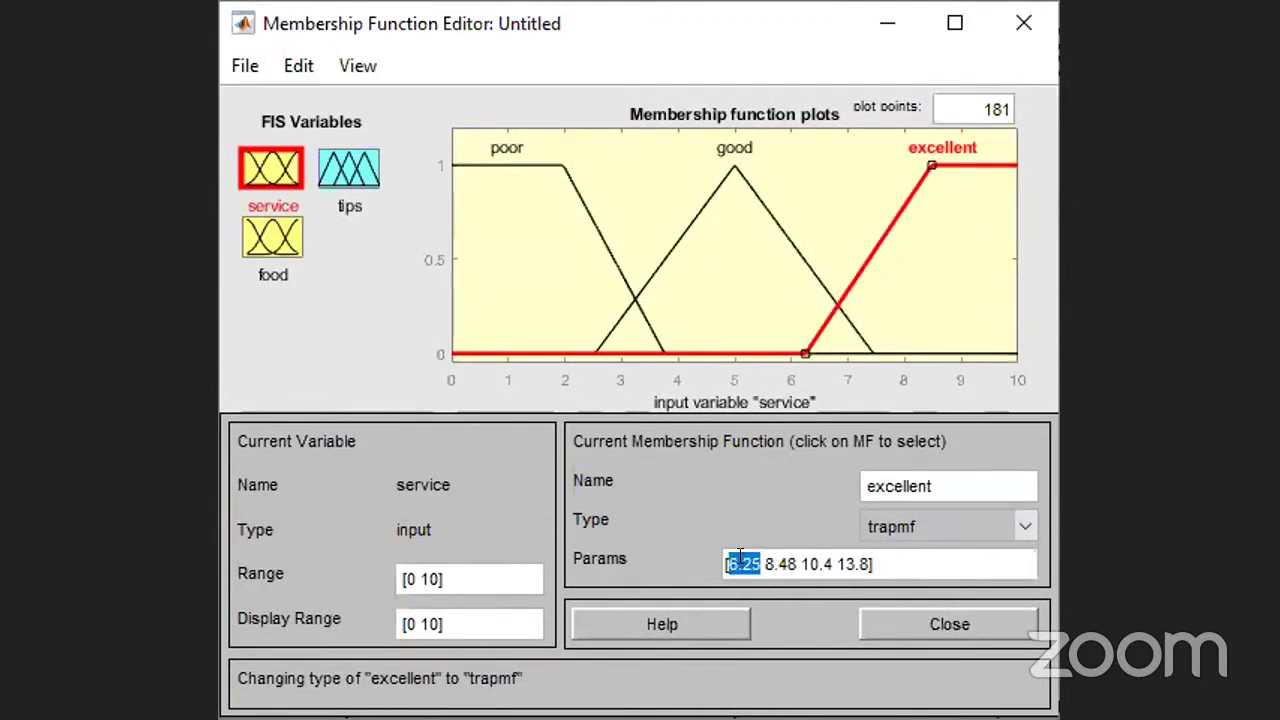
{"action": "type", "text": "6"}
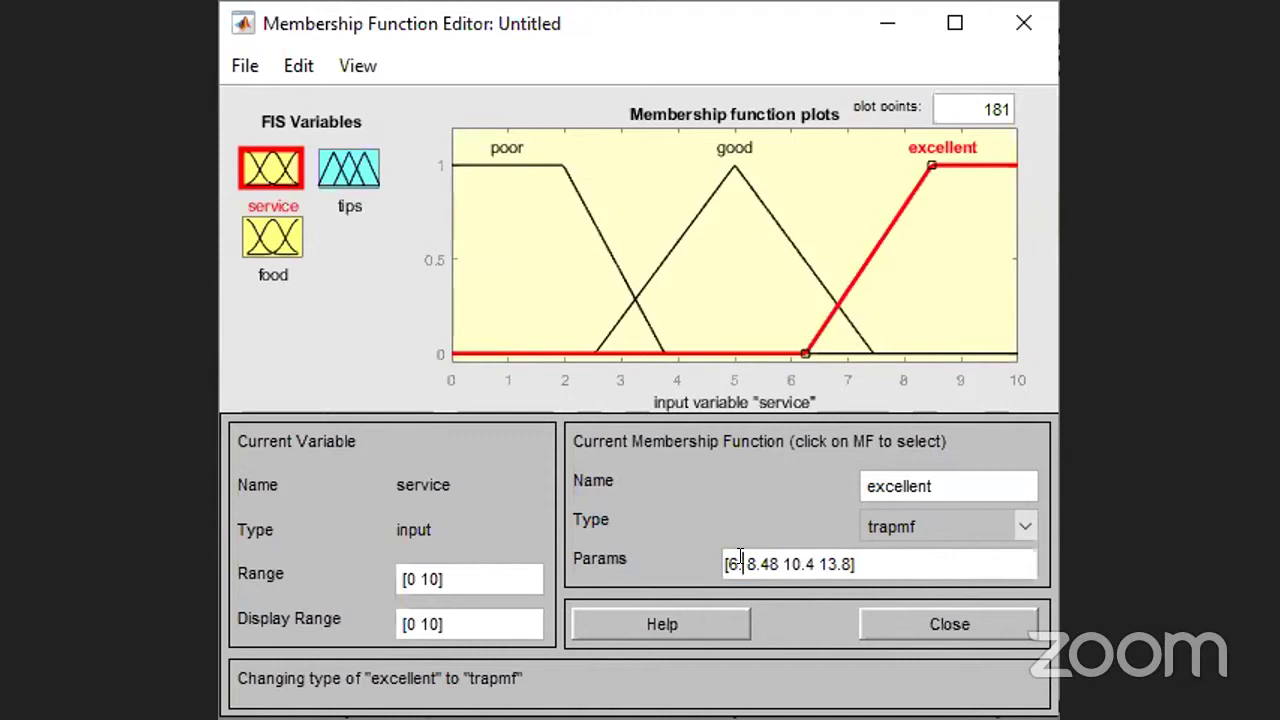
{"action": "type", "text": ".6"}
{"action": "key", "text": "Return"}
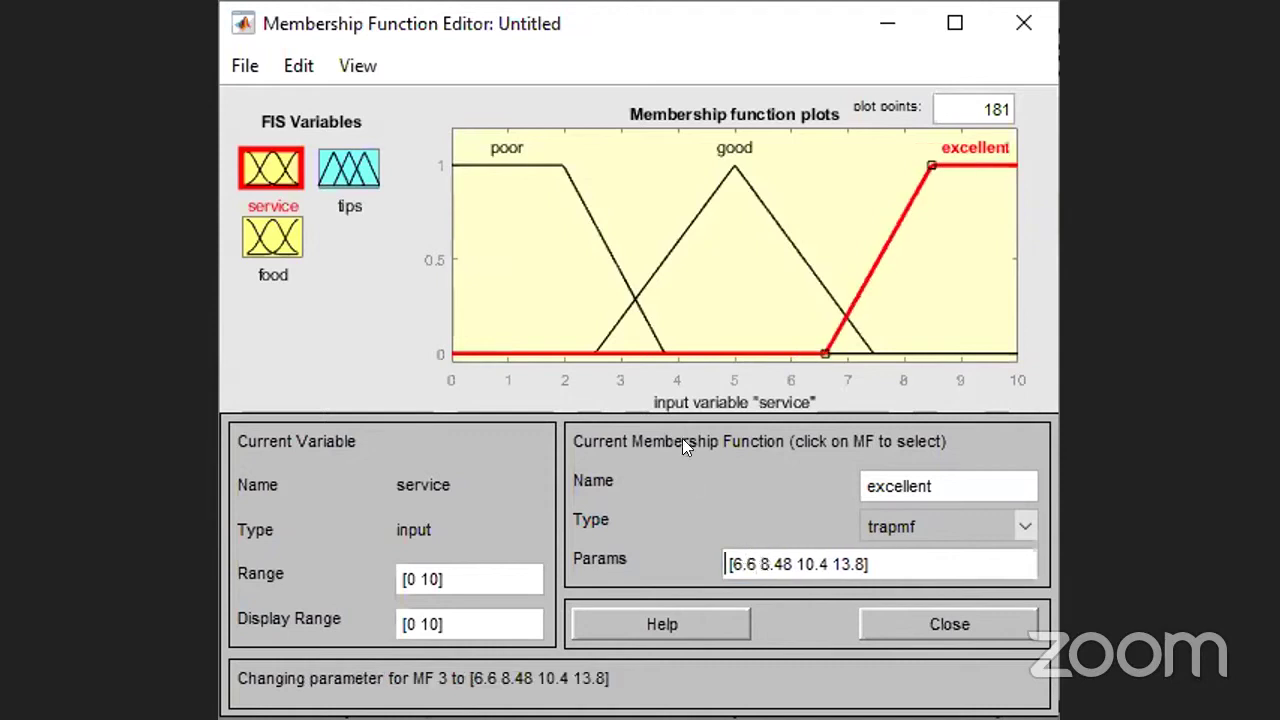
- Set the third parameter of the service variable's poor membership function to 1.5
{"action": "left_click", "coordinate": [651, 326]}
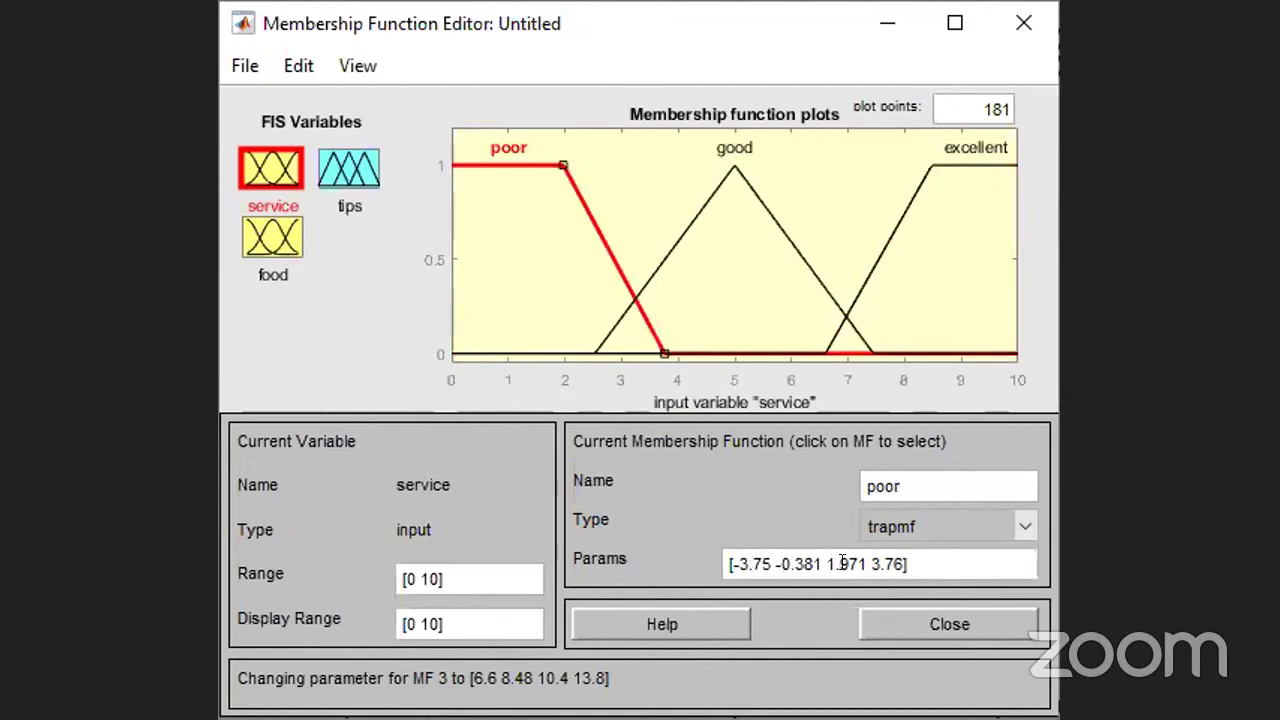
{"action": "left_click_drag", "start_coordinate": [826, 564], "coordinate": [860, 560]}
{"action": "key", "text": "BackSpace"}
{"action": "type", "text": "1.5"}
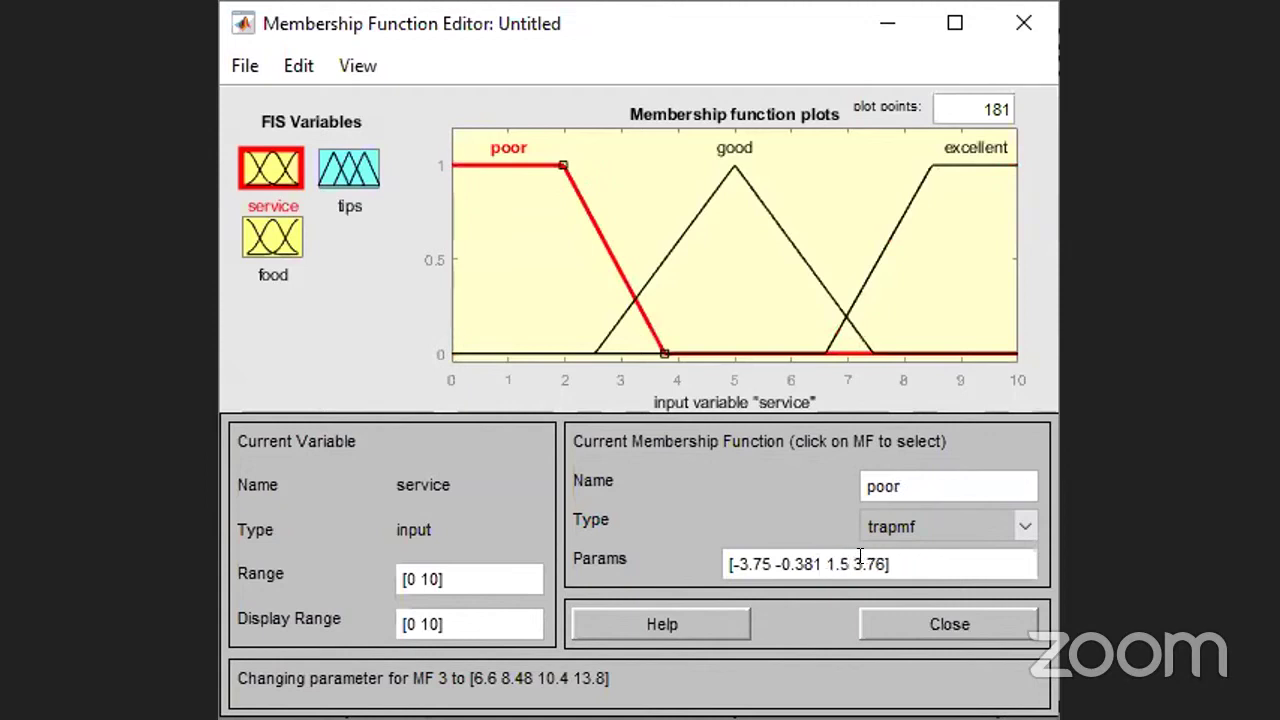
{"action": "key", "text": "Return"}
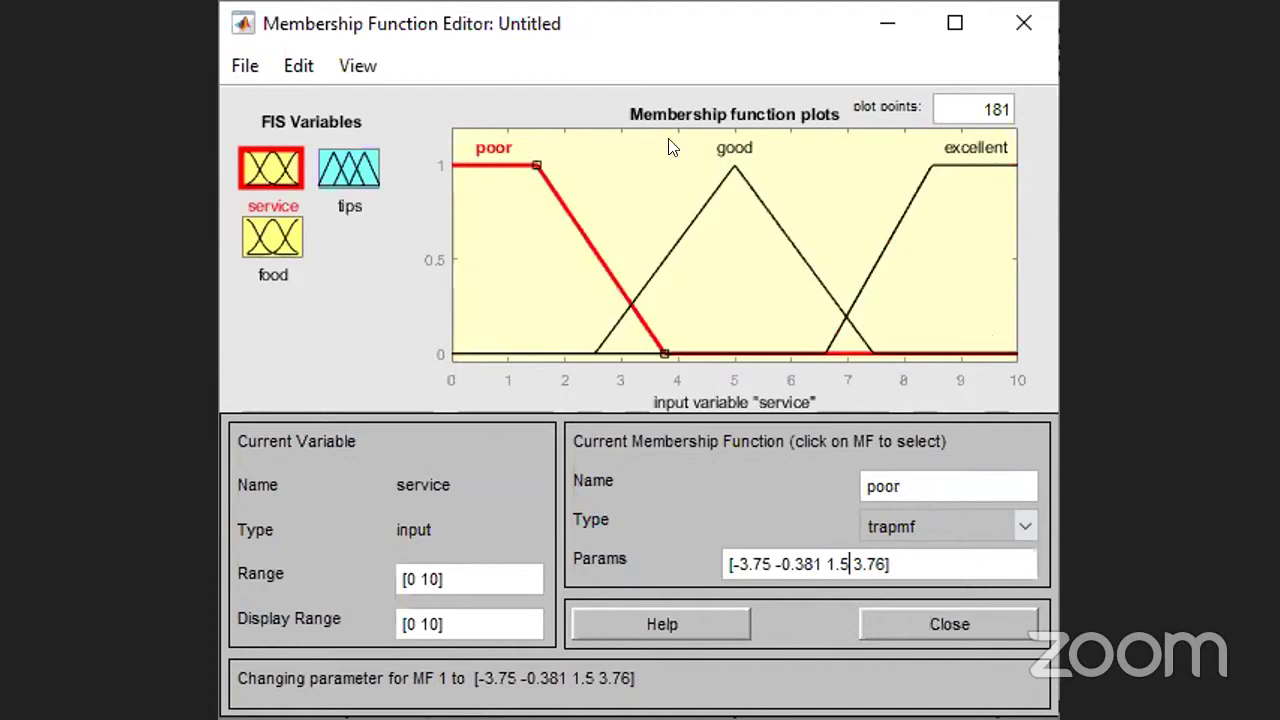
- Delete the third membership function, mf3, of the food input variable
{"action": "left_click", "coordinate": [276, 252]}
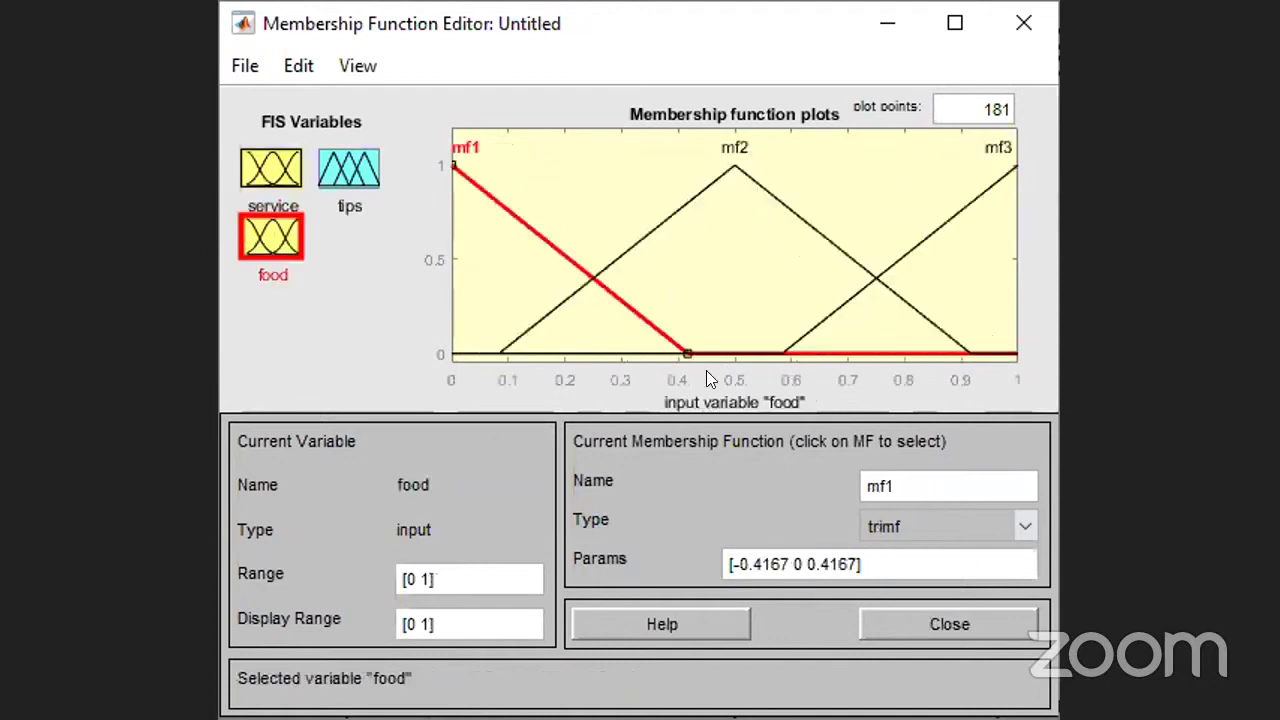
{"action": "left_click", "coordinate": [930, 238]}
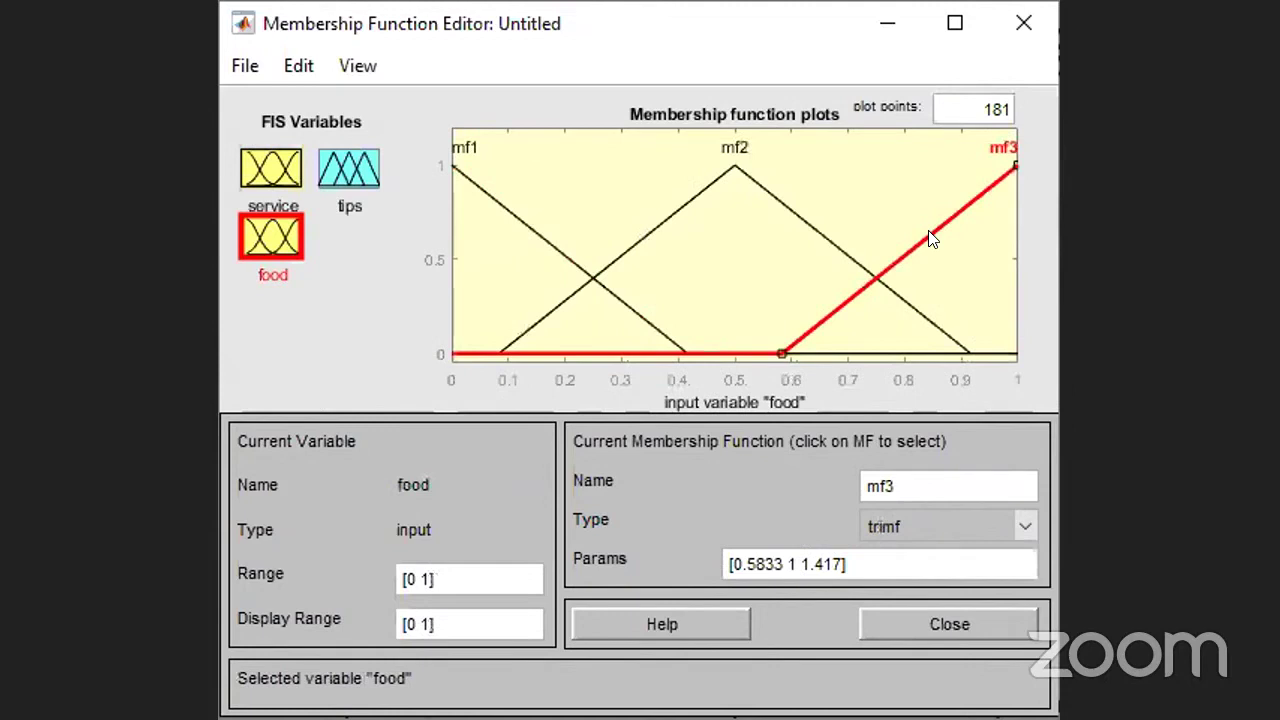
{"action": "key", "text": "Delete"}
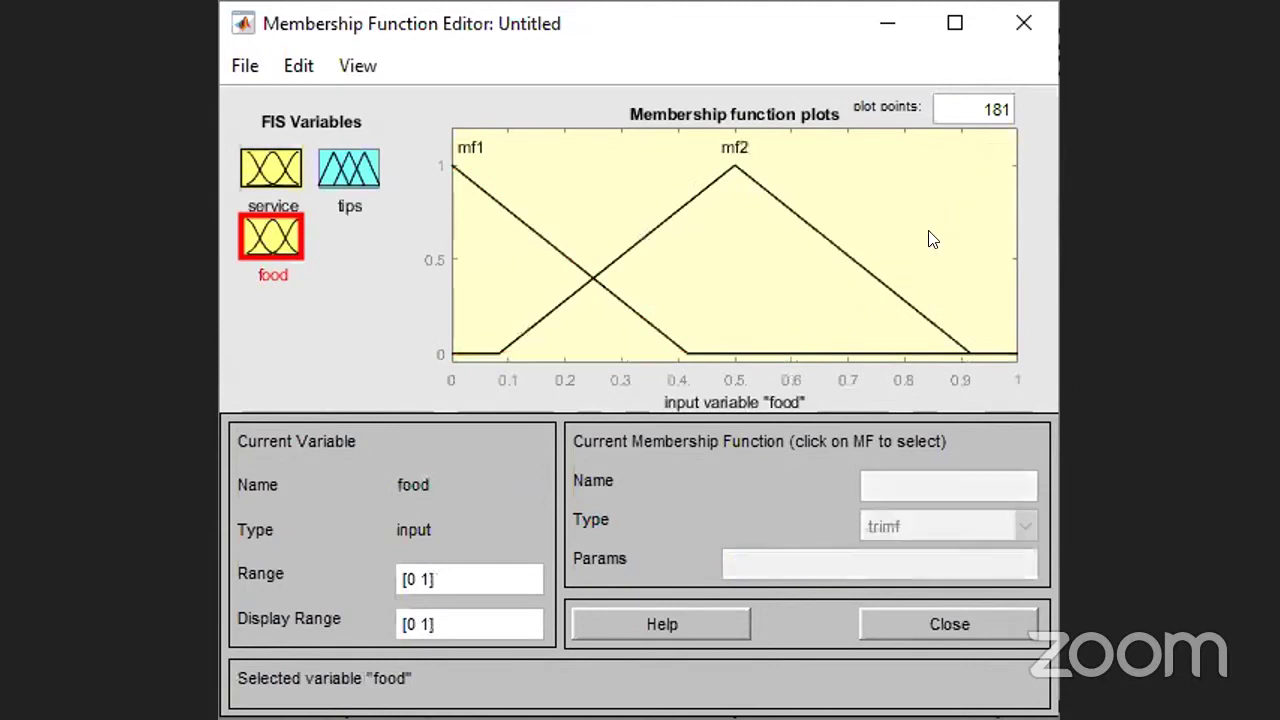
- Rename the food variable's first membership function, mf1, as rancid
{"action": "left_click", "coordinate": [547, 251]}
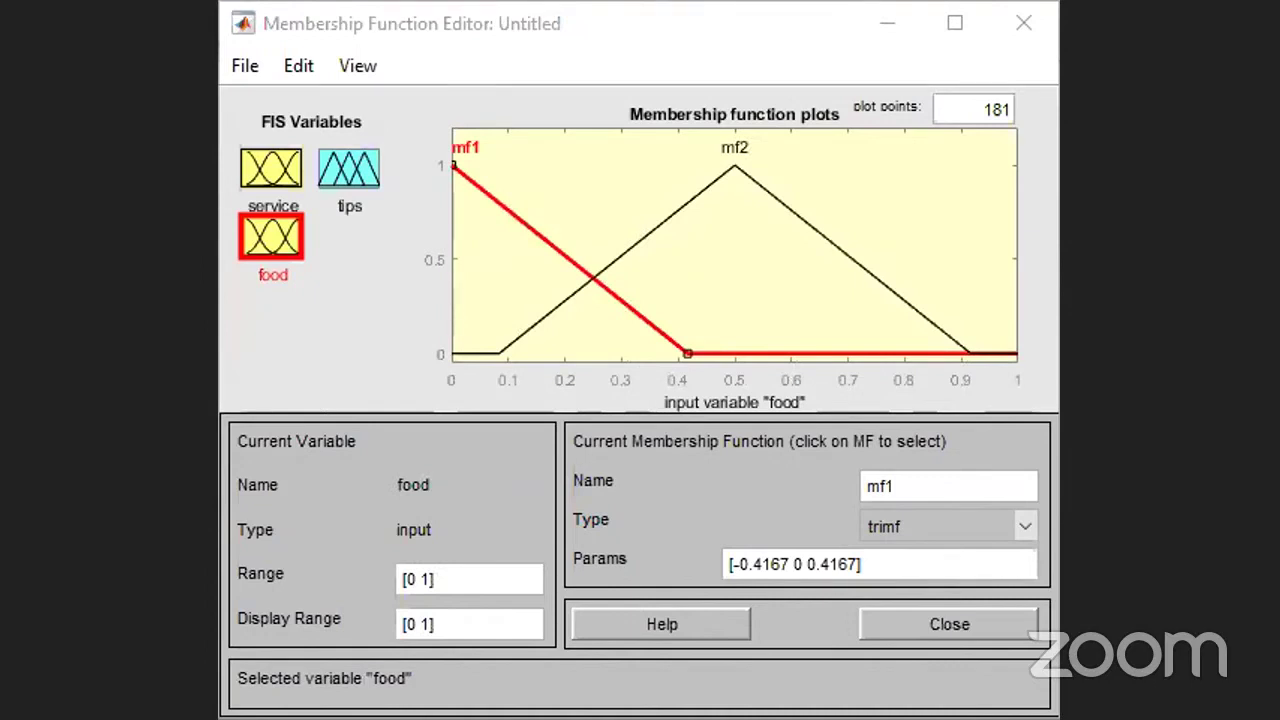
{"action": "left_click", "coordinate": [309, 362]}
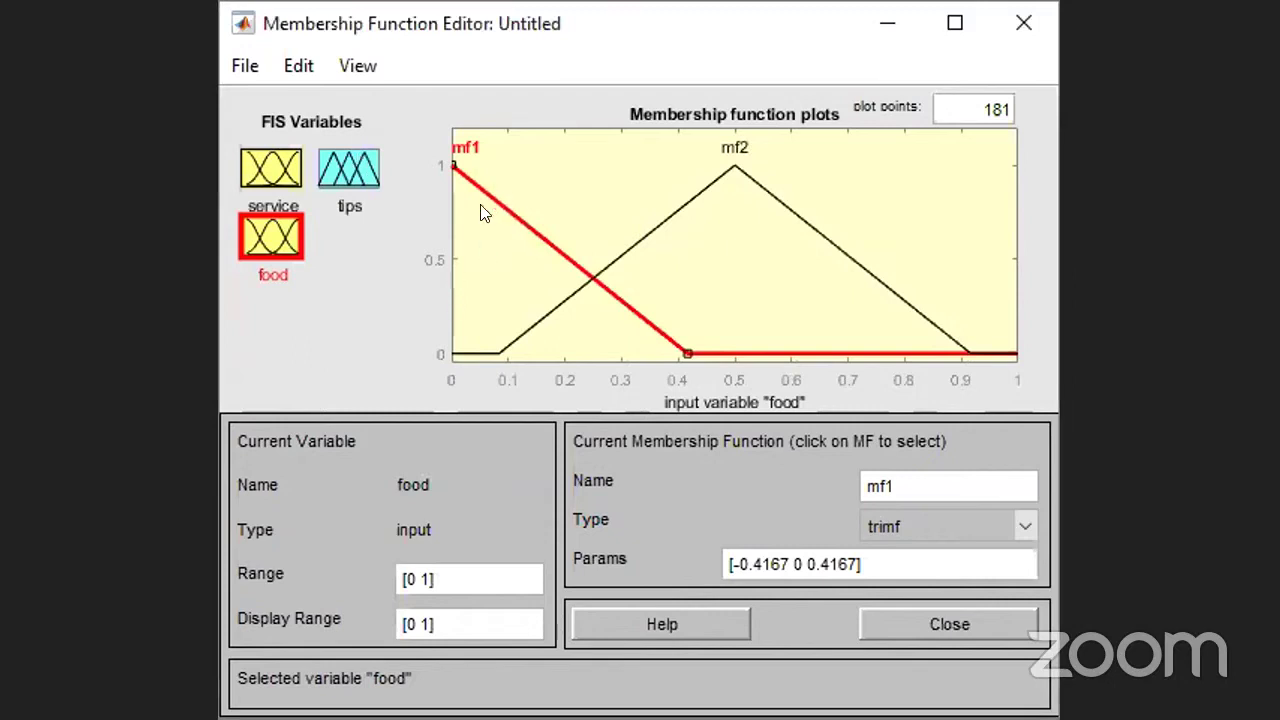
{"action": "double_click", "coordinate": [896, 486]}
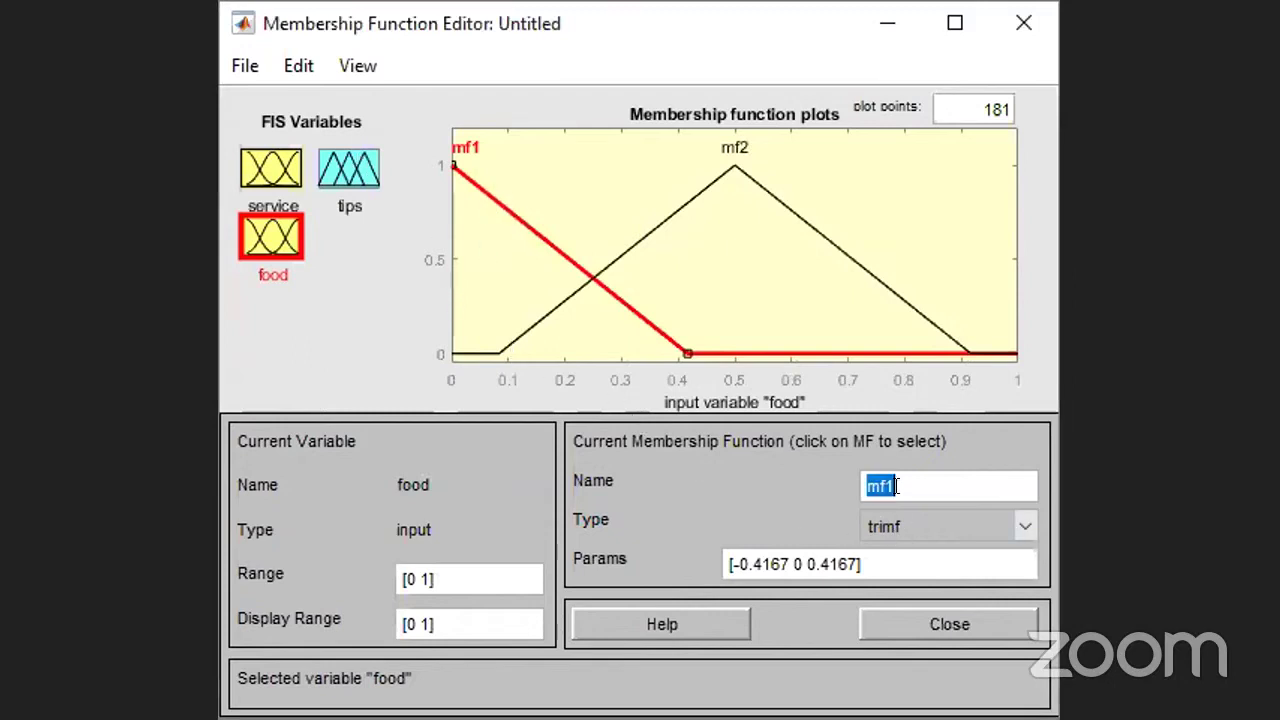
{"action": "type", "text": "ran"}
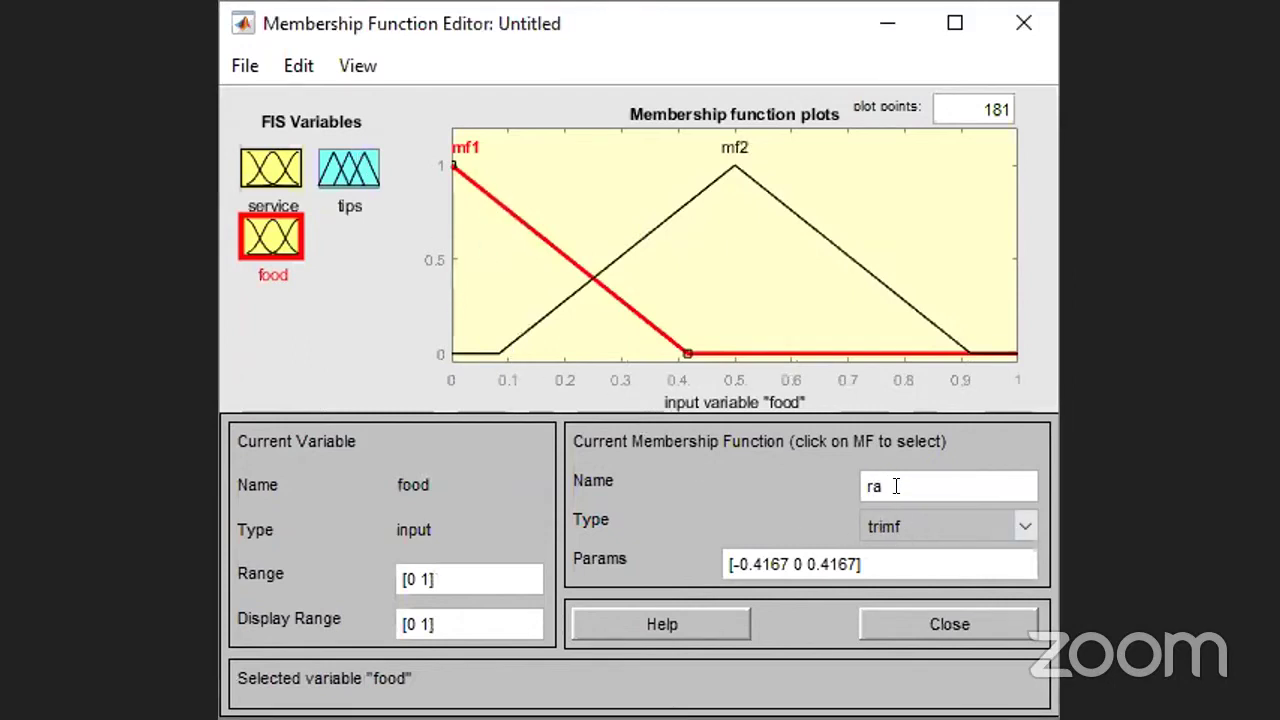
{"action": "type", "text": "g"}
{"action": "type", "text": "id"}
- Change the rancid membership function's type to gbellmf and widen its curve until it reaches half membership at about 0.28
{"action": "left_click", "coordinate": [1025, 526]}
{"action": "left_click", "coordinate": [906, 528]}
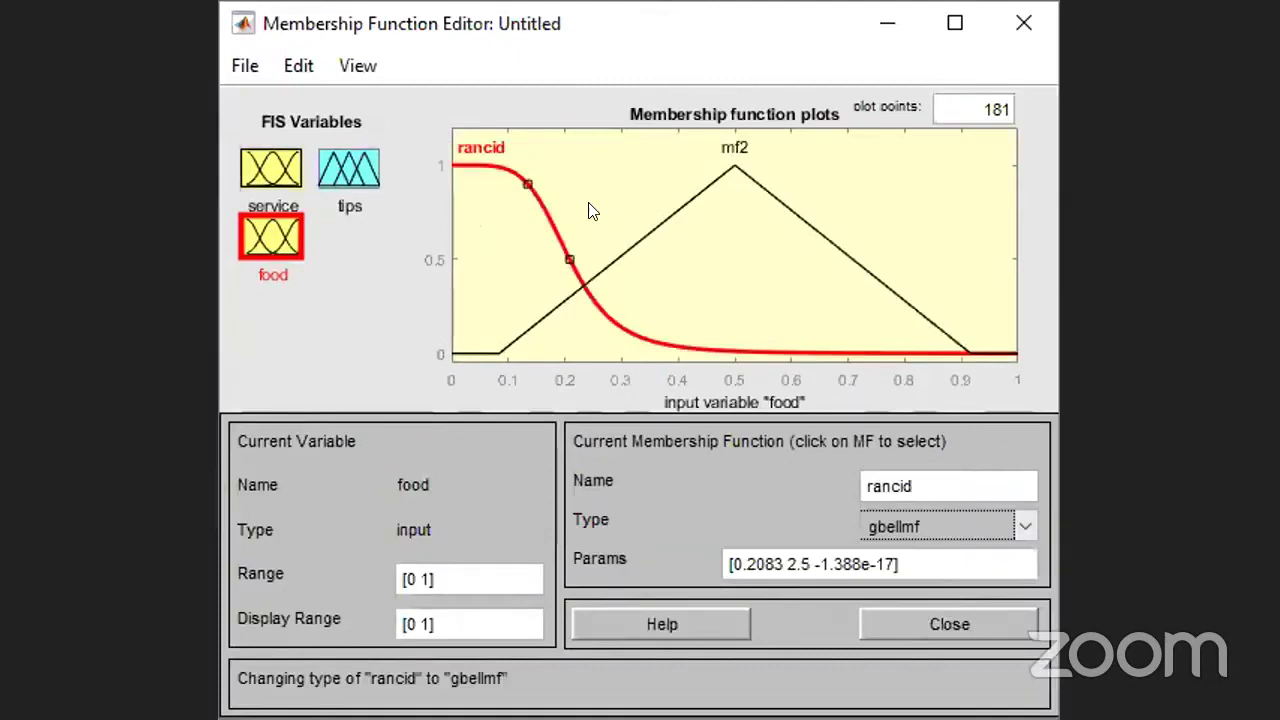
{"action": "left_click_drag", "start_coordinate": [548, 214], "coordinate": [598, 231]}
- Rename the food variable's second membership function, mf2, as delicious
{"action": "left_click", "coordinate": [652, 240]}
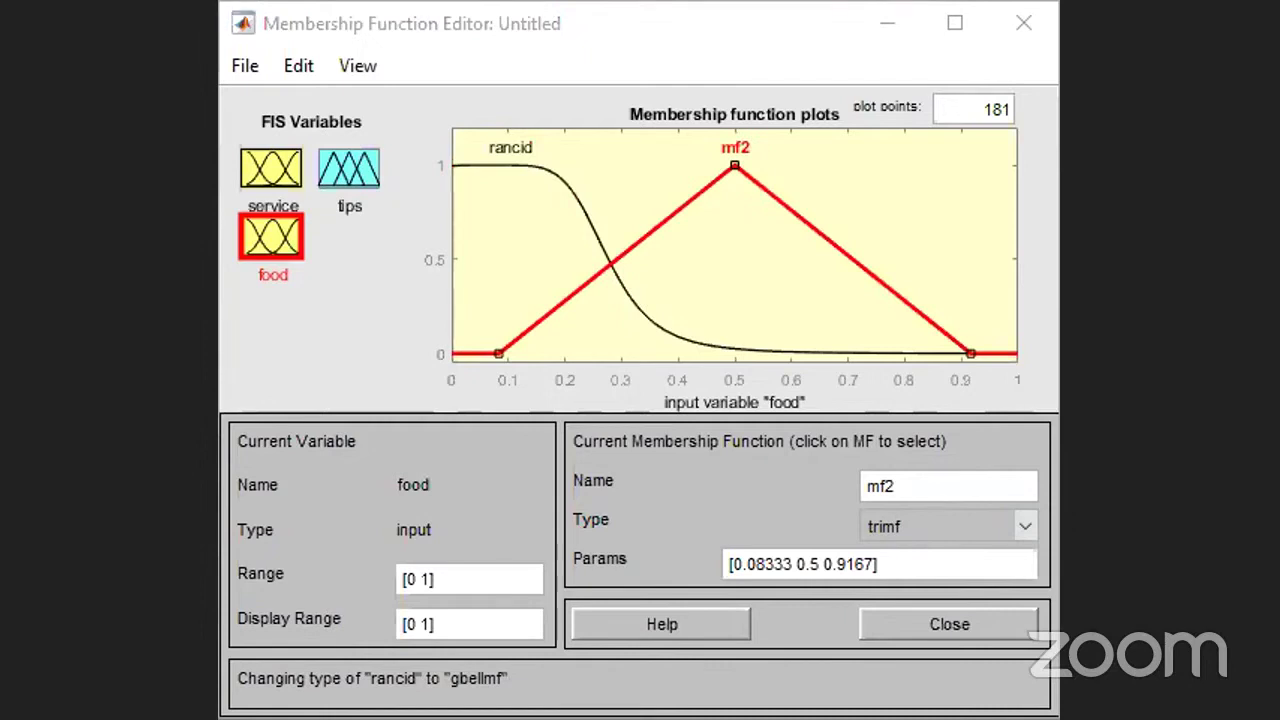
{"action": "left_click", "coordinate": [642, 210]}
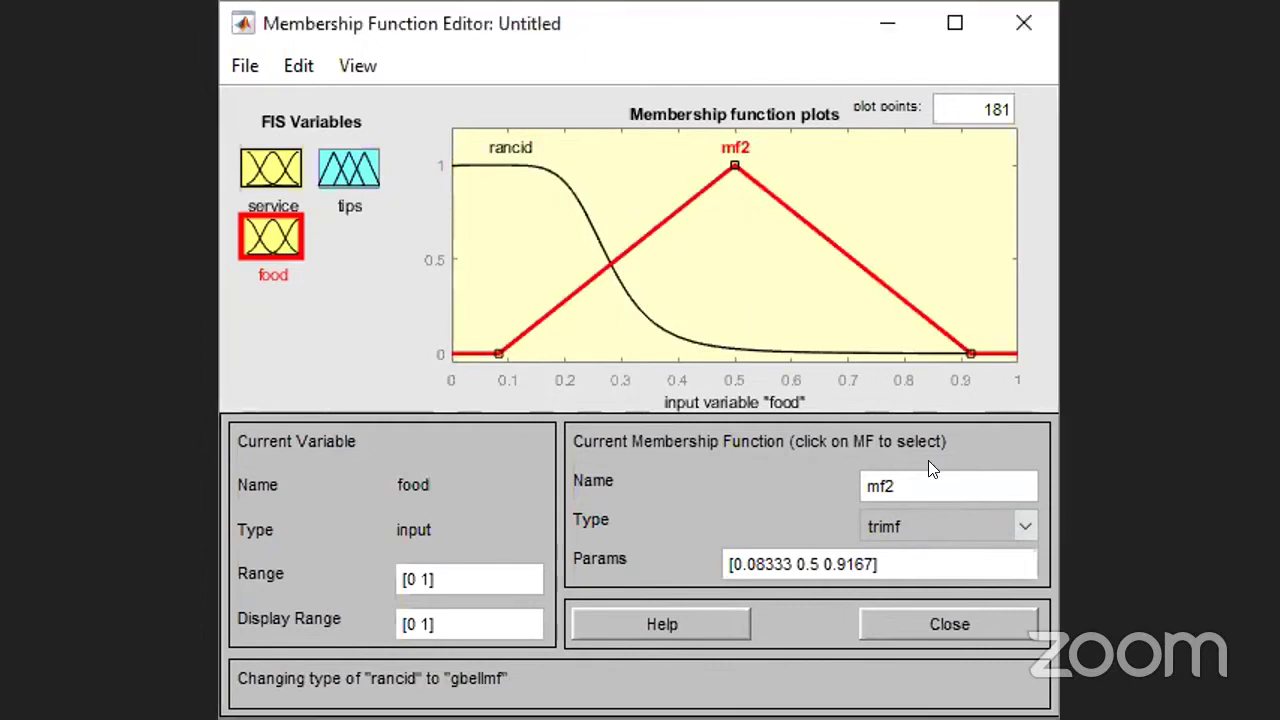
{"action": "double_click", "coordinate": [992, 483]}
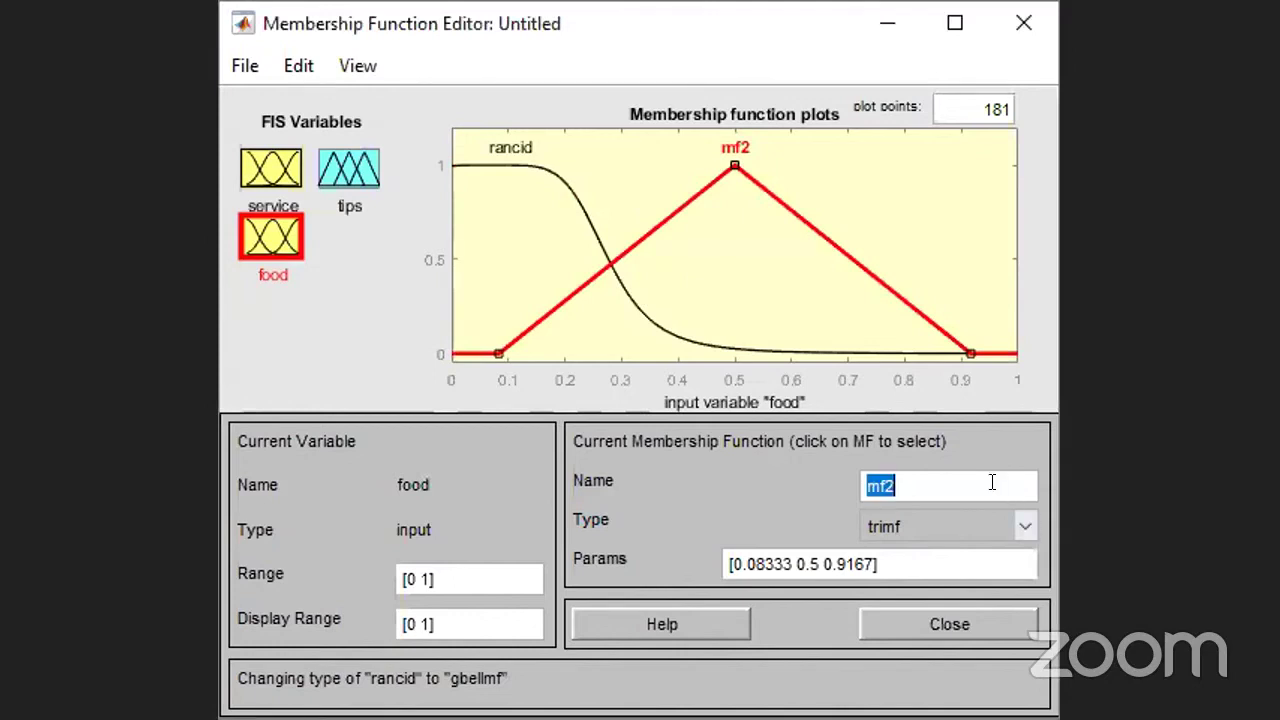
{"action": "type", "text": "delicious"}
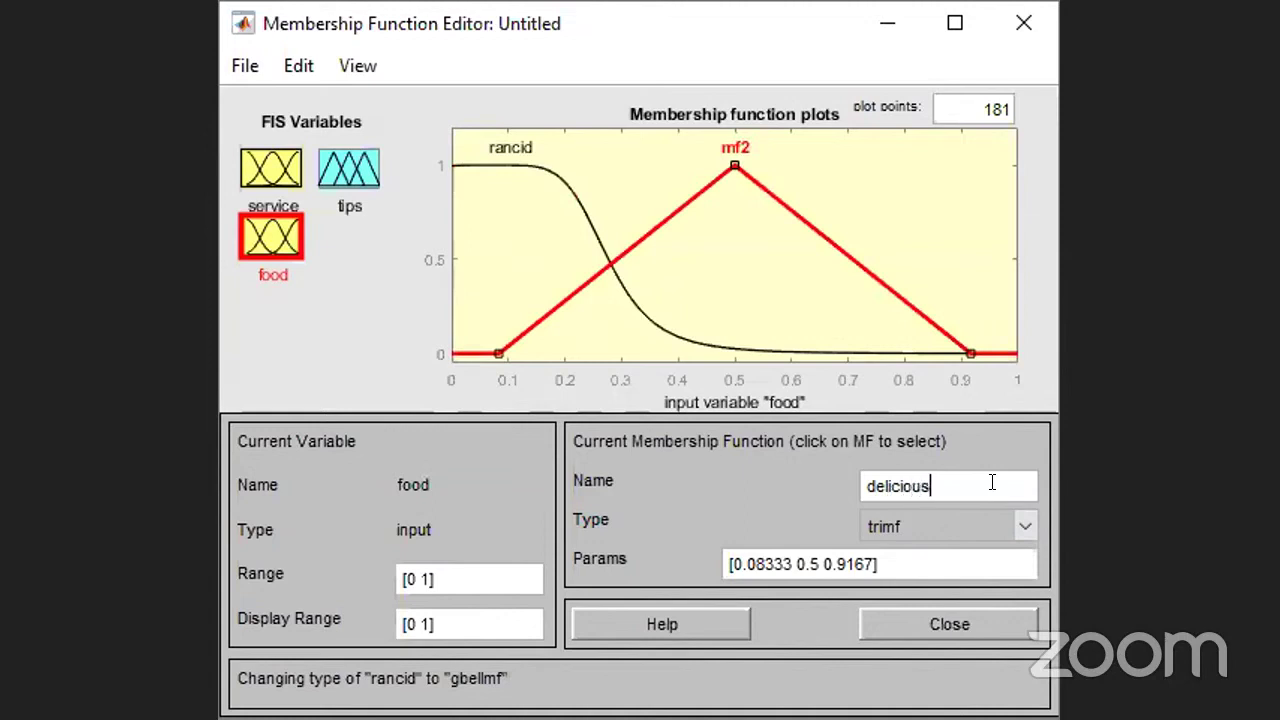
{"action": "key", "text": "Return"}
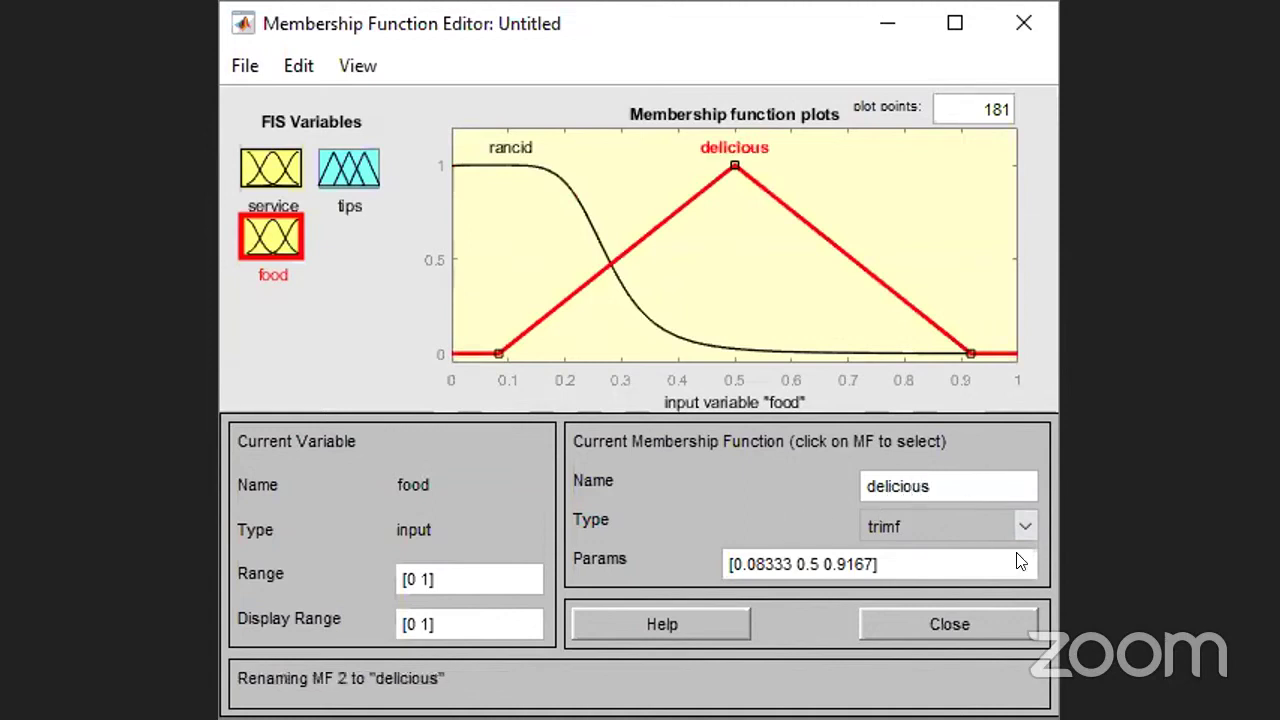
- Change the delicious membership function's type to gaussmf and reshape its curve to a width of about 0.07 centred at about 0.41
{"action": "left_click", "coordinate": [1028, 522]}
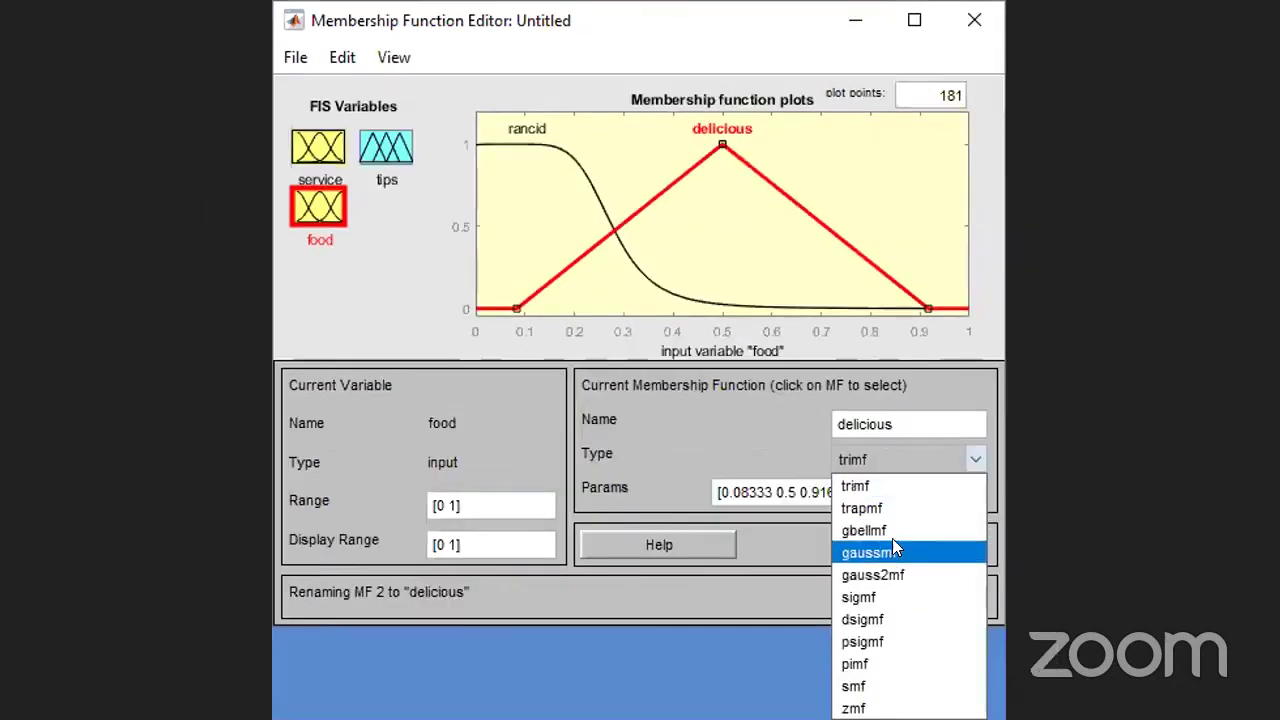
{"action": "left_click", "coordinate": [892, 552]}
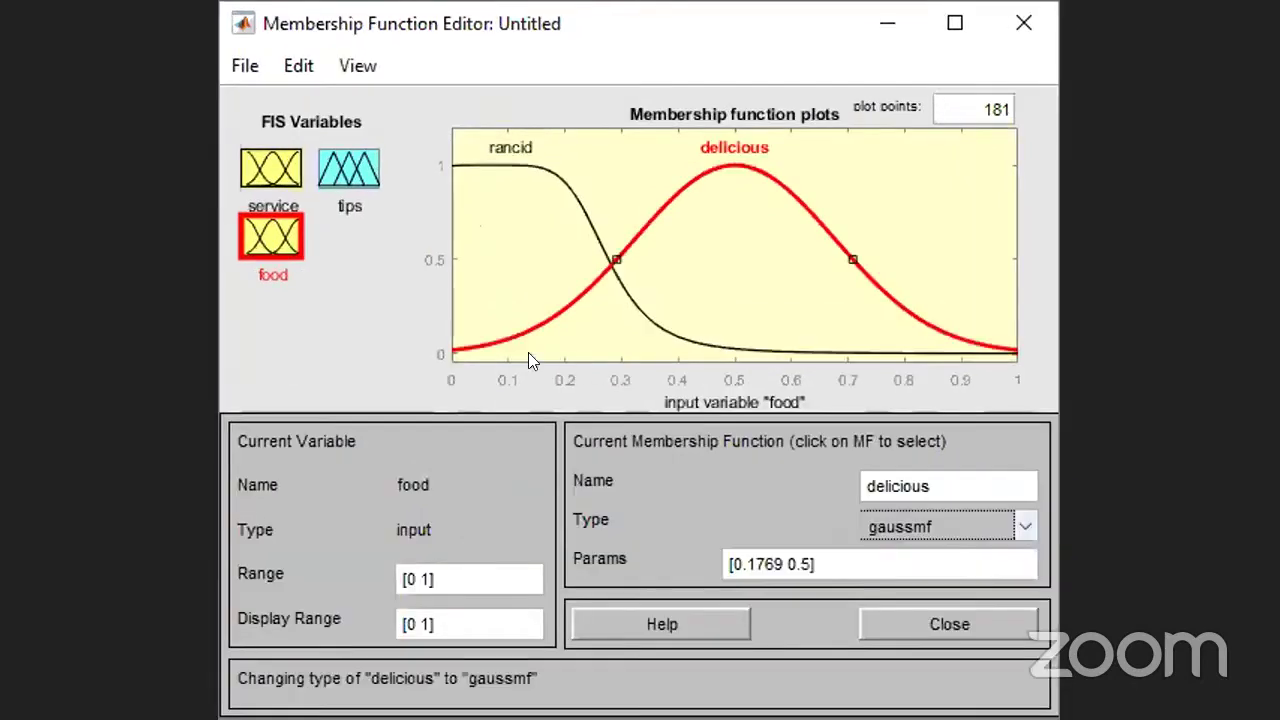
{"action": "left_click_drag", "start_coordinate": [542, 311], "coordinate": [672, 374]}
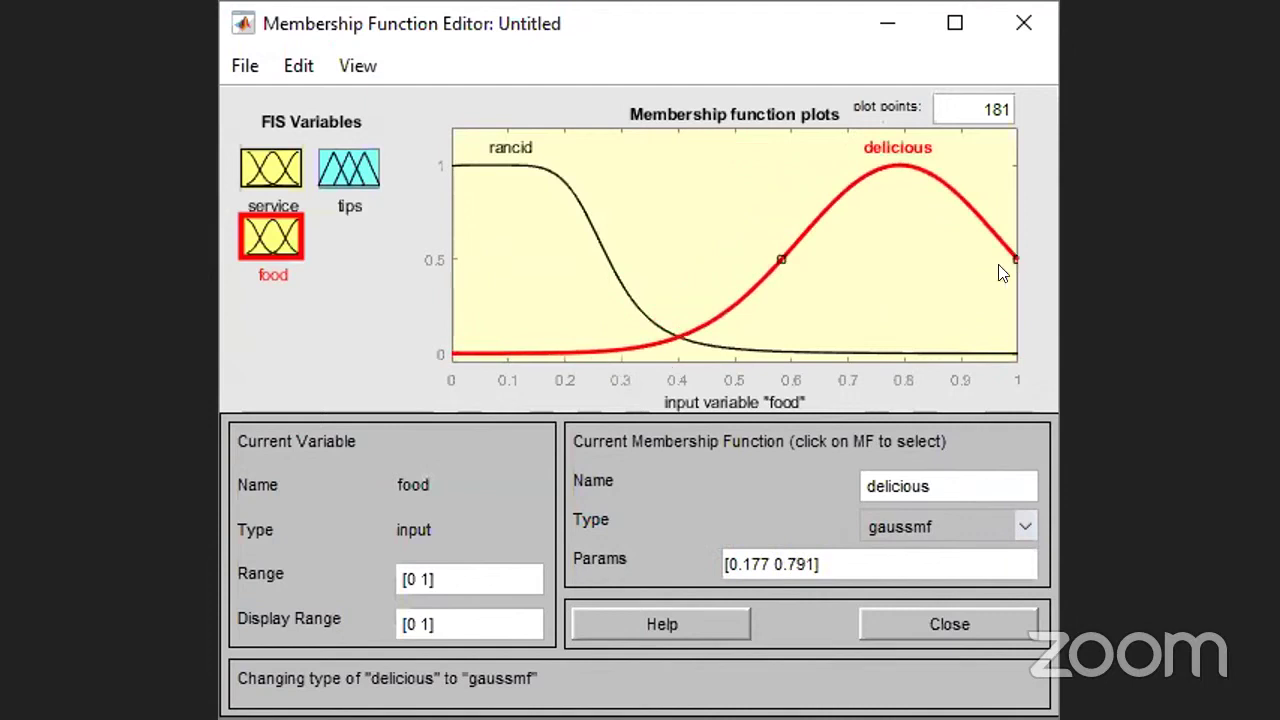
{"action": "left_click_drag", "start_coordinate": [781, 263], "coordinate": [673, 245]}
{"action": "left_click_drag", "start_coordinate": [609, 351], "coordinate": [585, 355]}
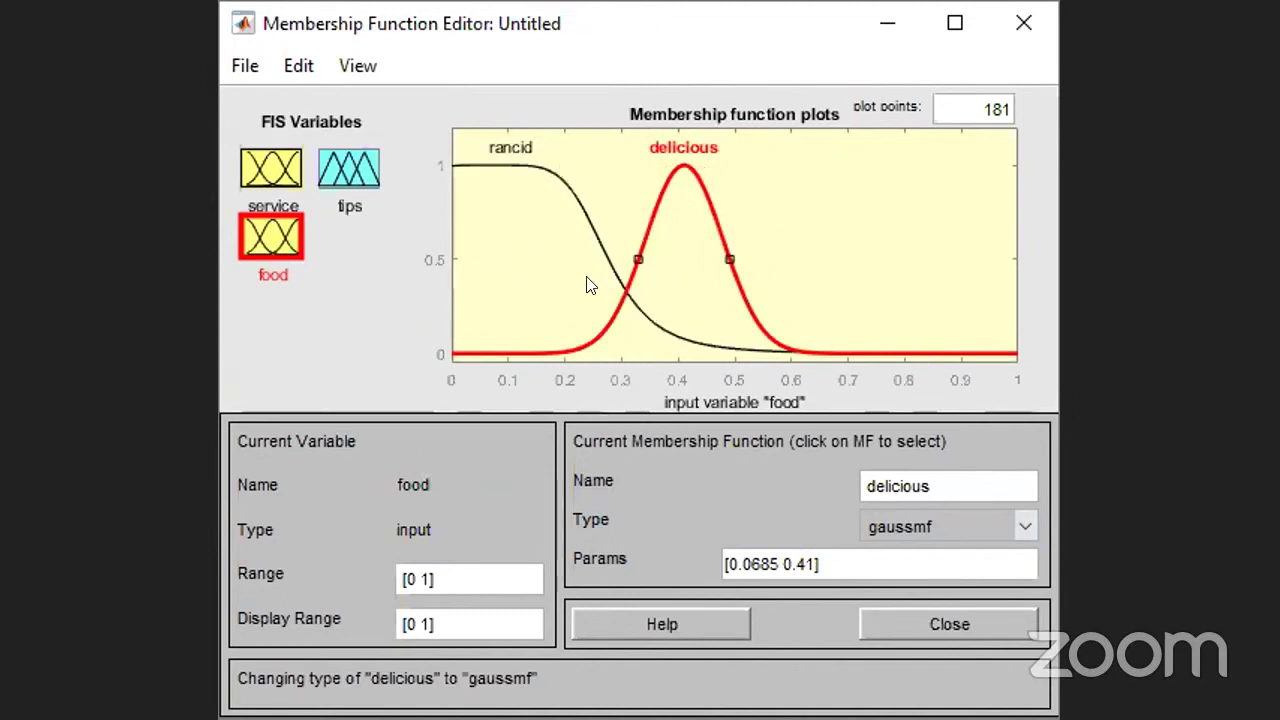
- Rename the first membership function, mf1, of the output variable tips as cheap
{"action": "left_click", "coordinate": [357, 170]}
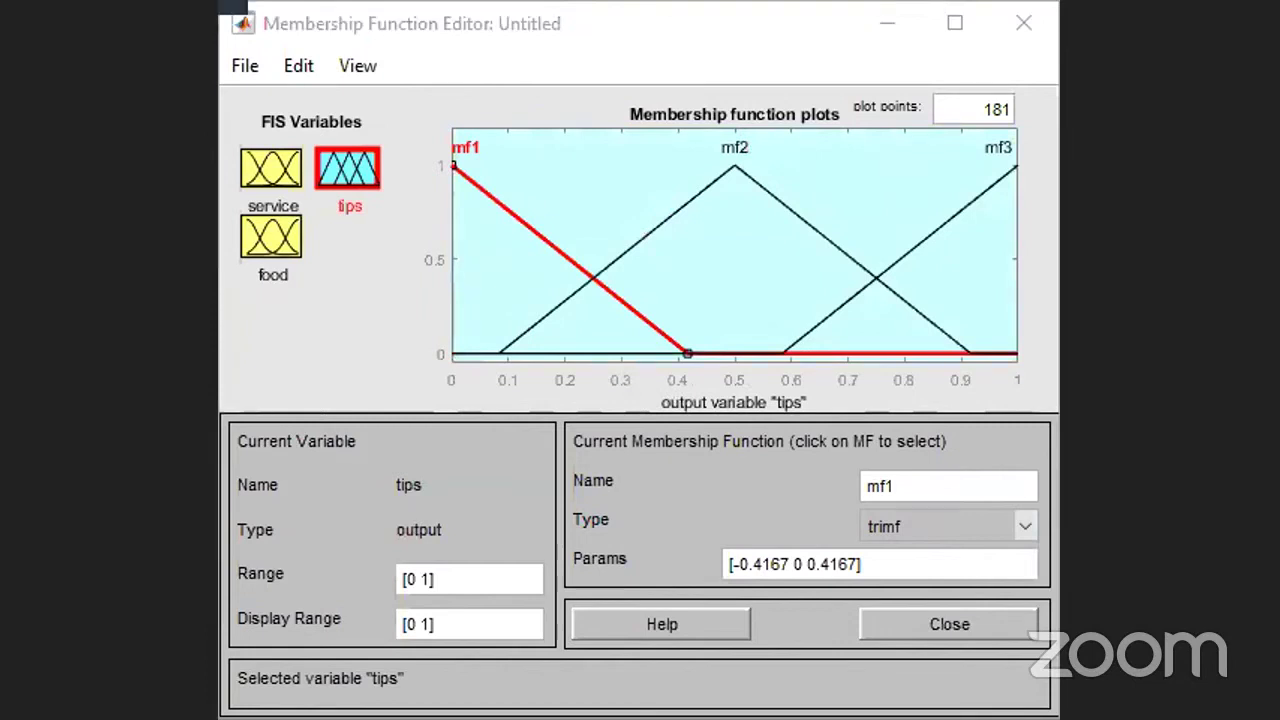
{"action": "double_click", "coordinate": [893, 485]}
{"action": "type", "text": "cheap"}
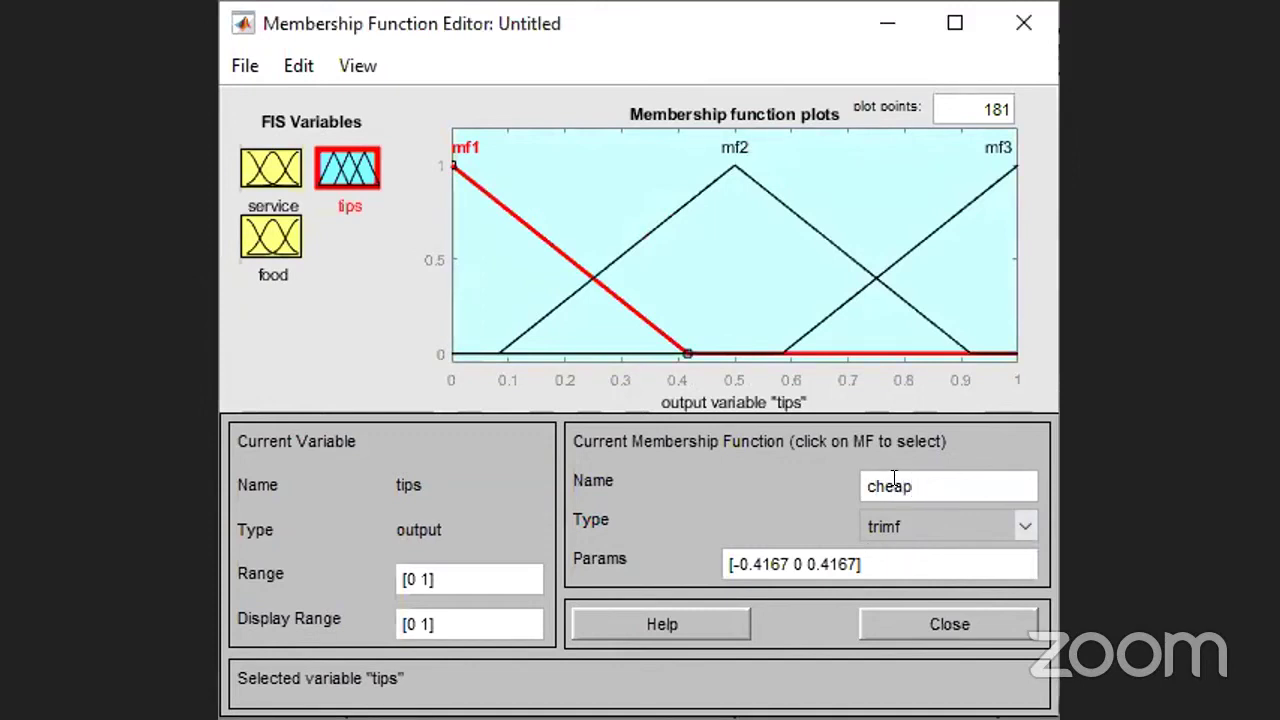
{"action": "key", "text": "Return"}
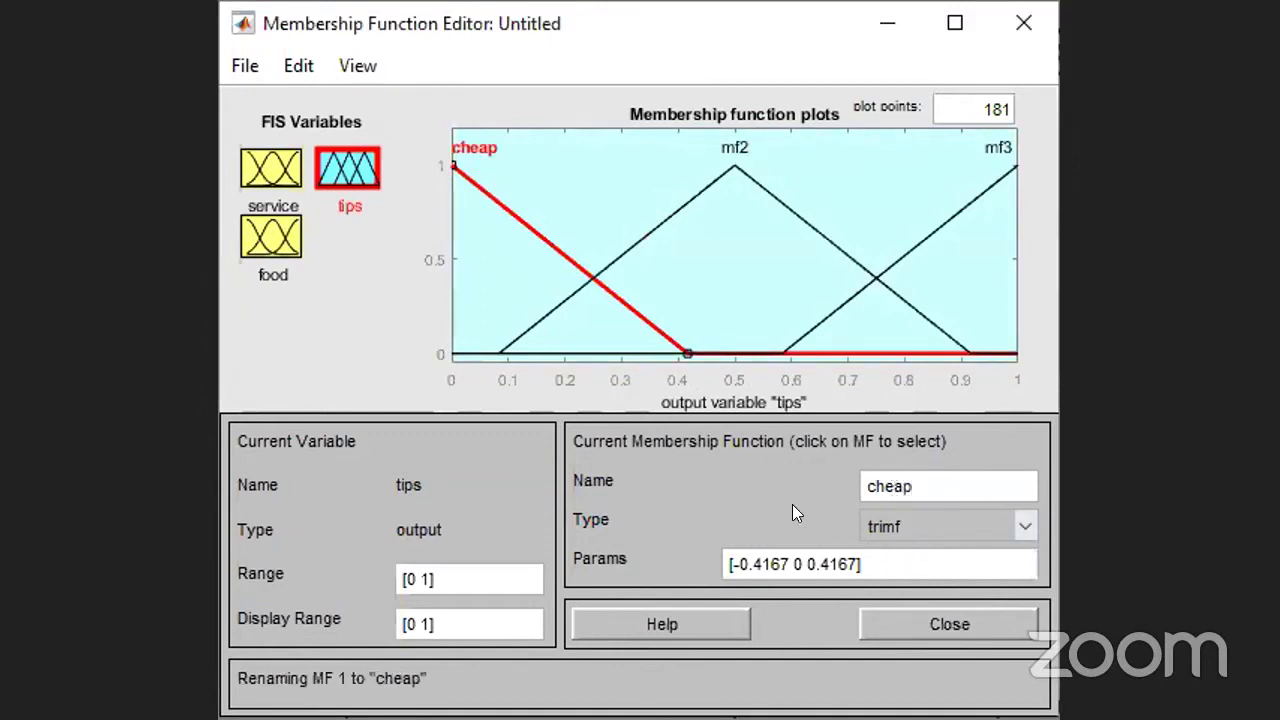
- Change the cheap membership function's type to trapmf and reshape its falling edge to run from about 0.134 to about 0.298
{"action": "left_click", "coordinate": [982, 518]}
{"action": "left_click", "coordinate": [950, 565]}
{"action": "left_click_drag", "start_coordinate": [580, 237], "coordinate": [556, 173]}
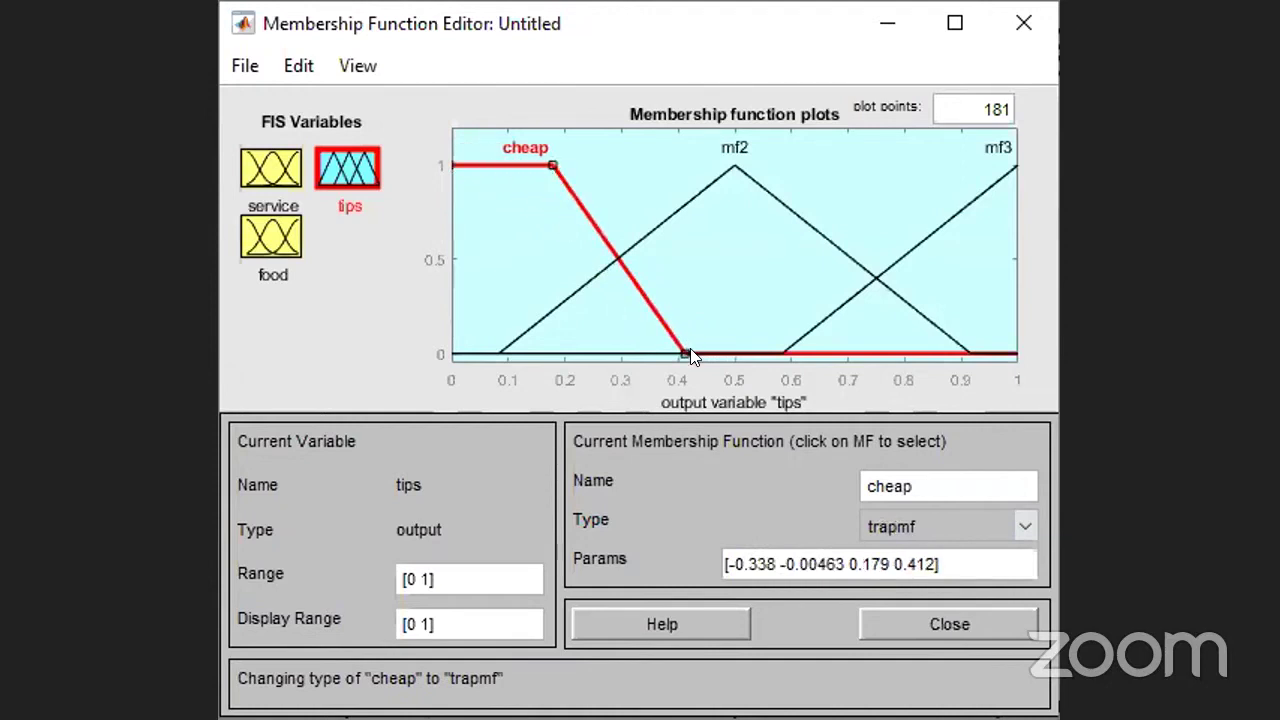
{"action": "left_click_drag", "start_coordinate": [588, 342], "coordinate": [620, 353]}
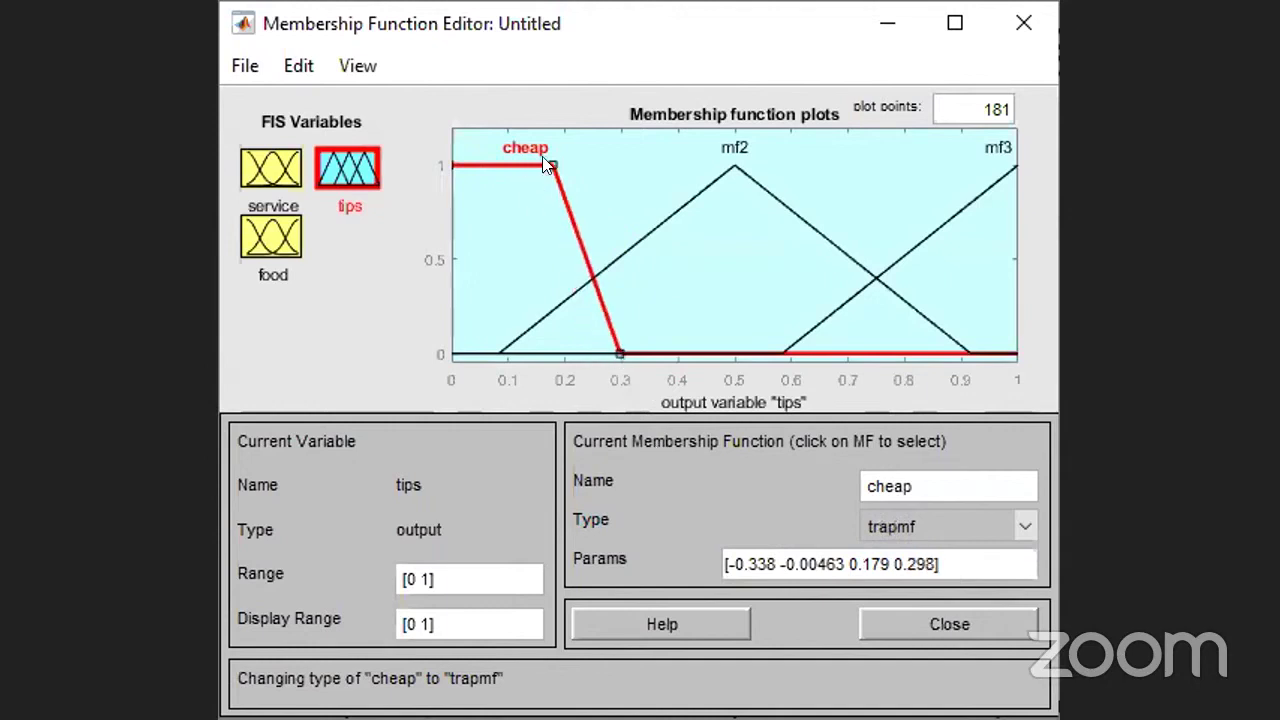
{"action": "left_click_drag", "start_coordinate": [552, 165], "coordinate": [527, 165]}
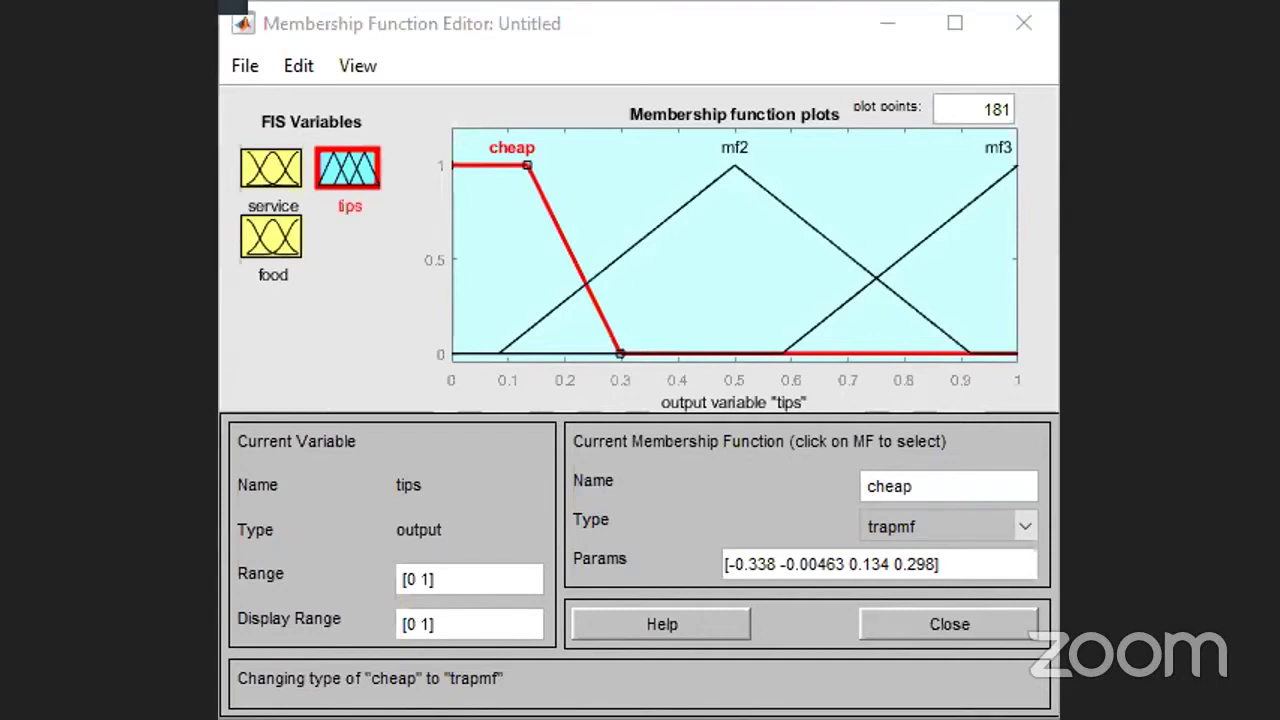
- Rename the tips variable's second membership function, mf2, as average
{"action": "left_click", "coordinate": [651, 237]}
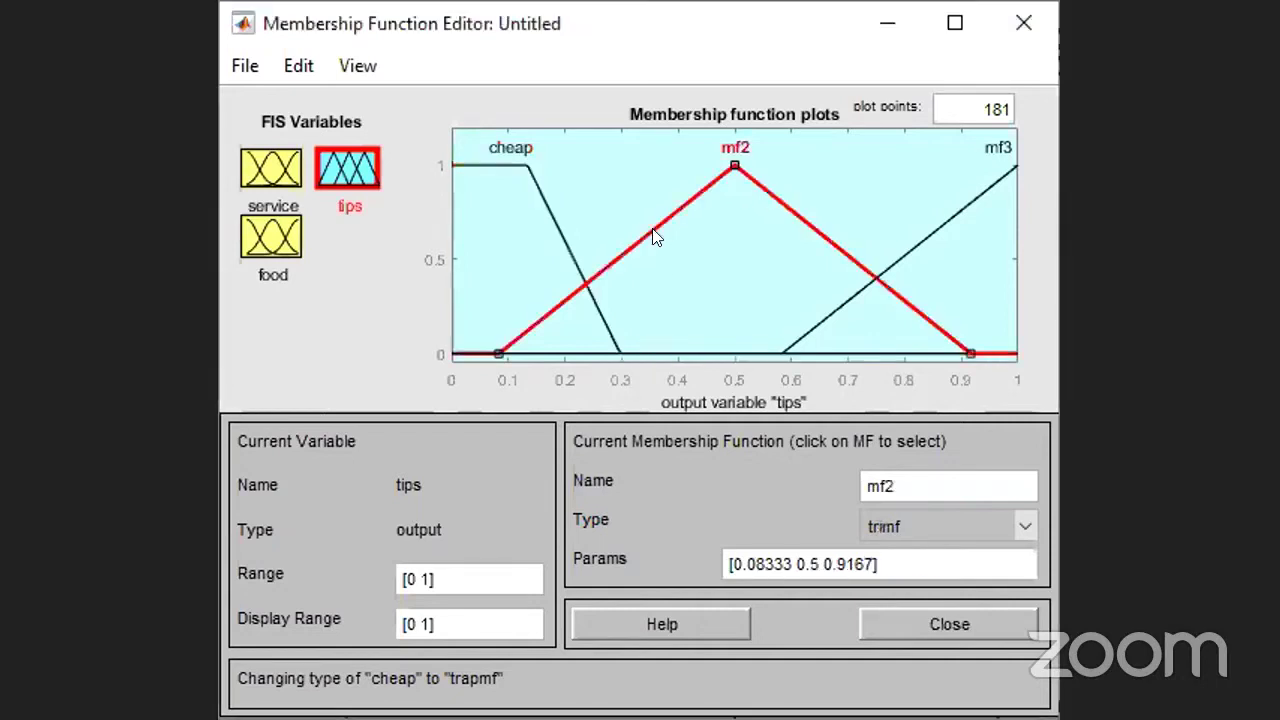
{"action": "double_click", "coordinate": [940, 486]}
{"action": "type", "text": "average"}
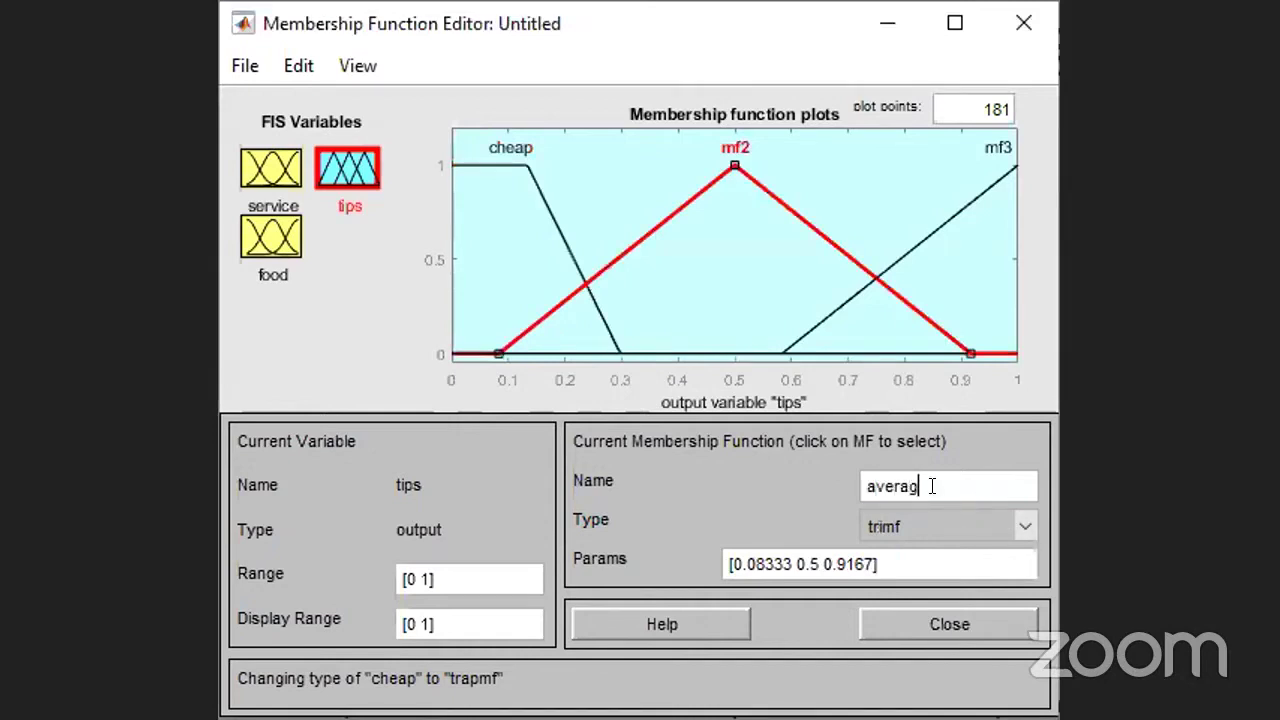
{"action": "key", "text": "Return"}
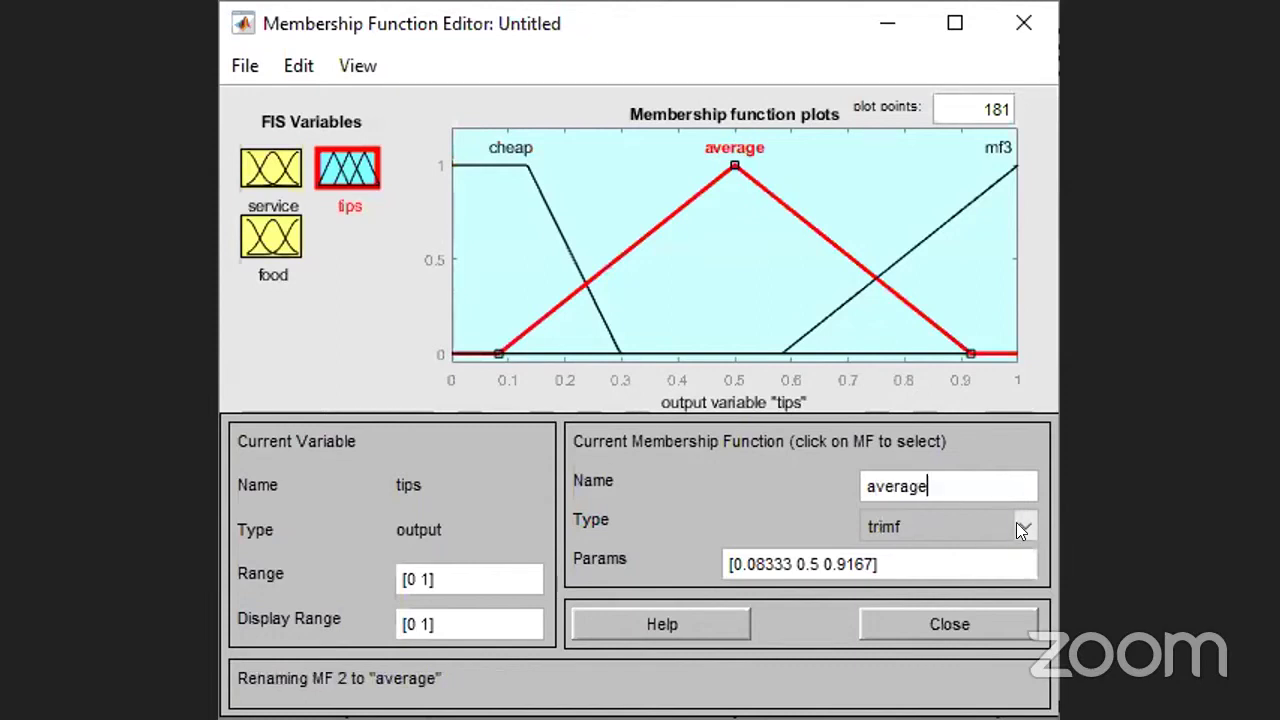
- Change the average membership function's type to trapmf and move its upper-left corner to about 0.274 and its lower-right corner to about 0.729
{"action": "left_click", "coordinate": [1016, 522]}
{"action": "left_click", "coordinate": [893, 508]}
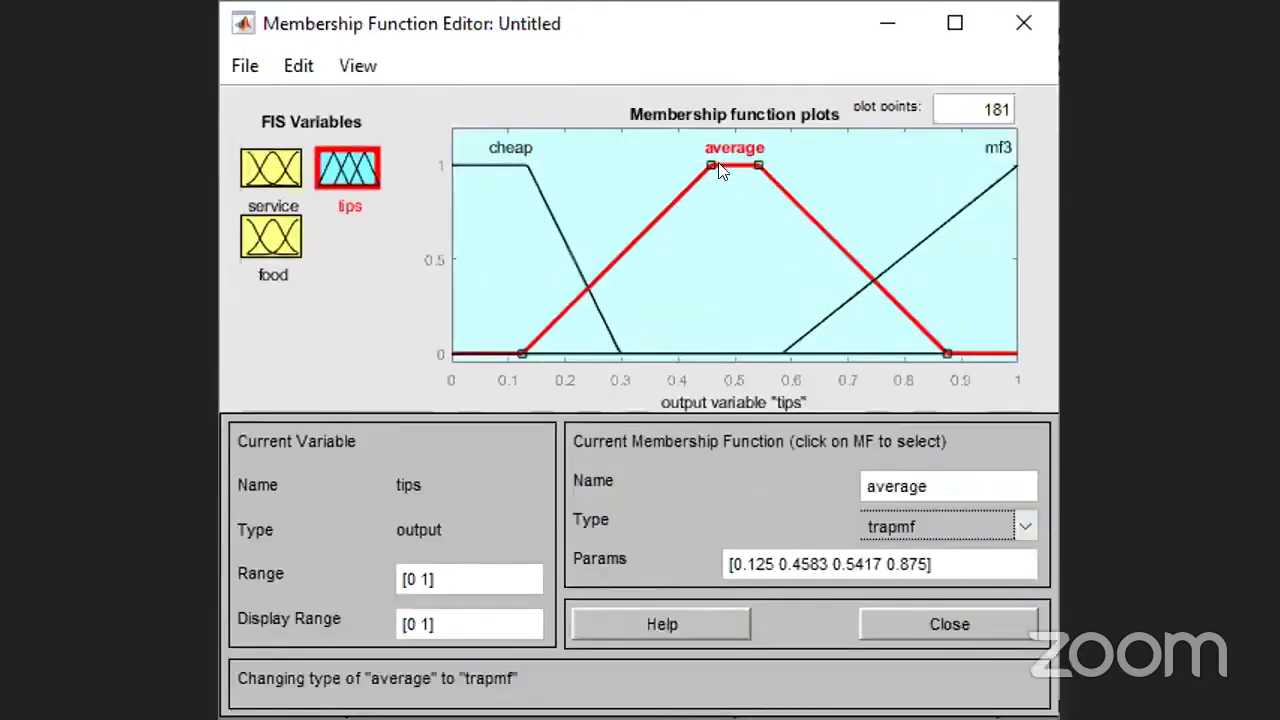
{"action": "left_click_drag", "start_coordinate": [711, 165], "coordinate": [606, 174]}
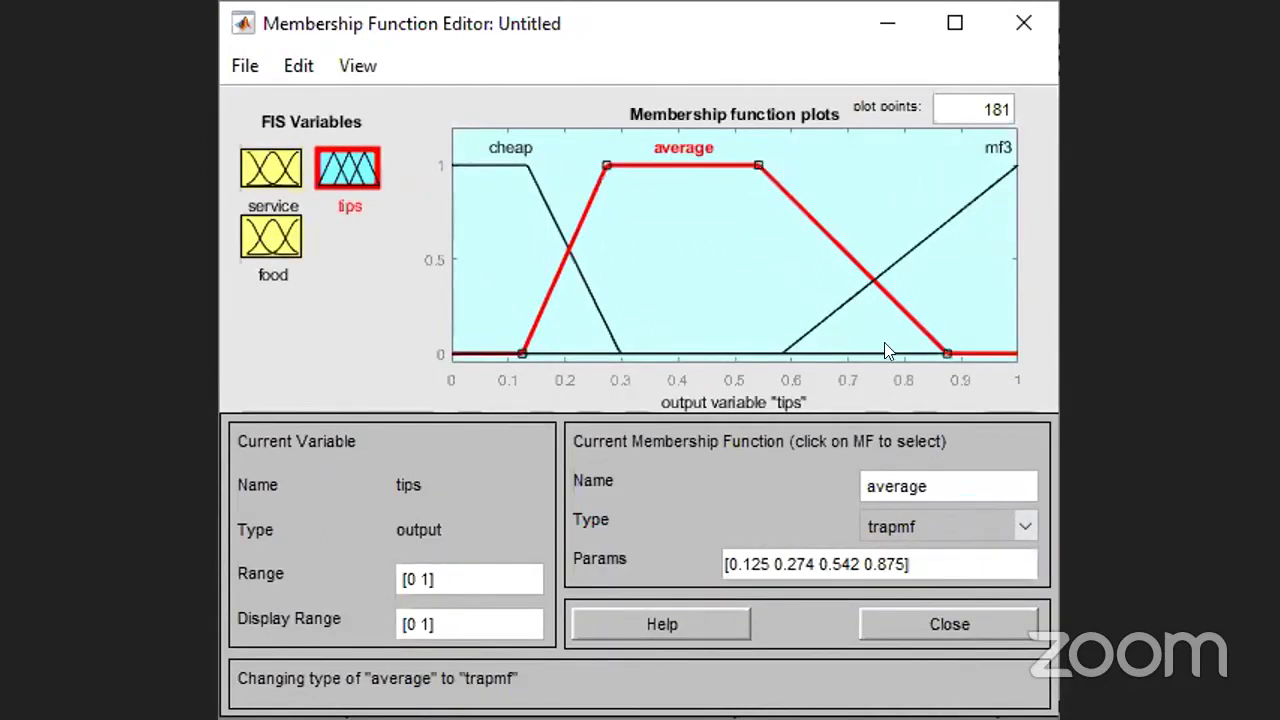
{"action": "left_click_drag", "start_coordinate": [947, 354], "coordinate": [866, 354]}
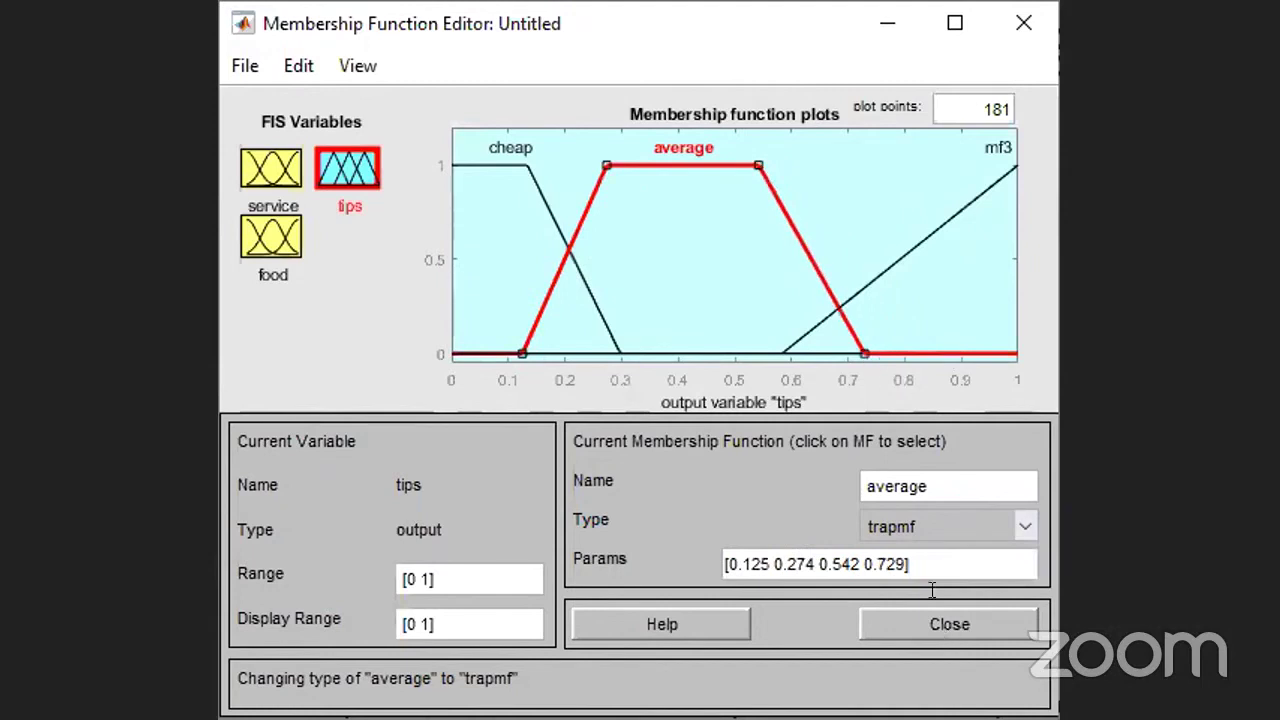
- Rename the tips variable's third membership function, mf3, as generous
{"action": "double_click", "coordinate": [902, 484]}
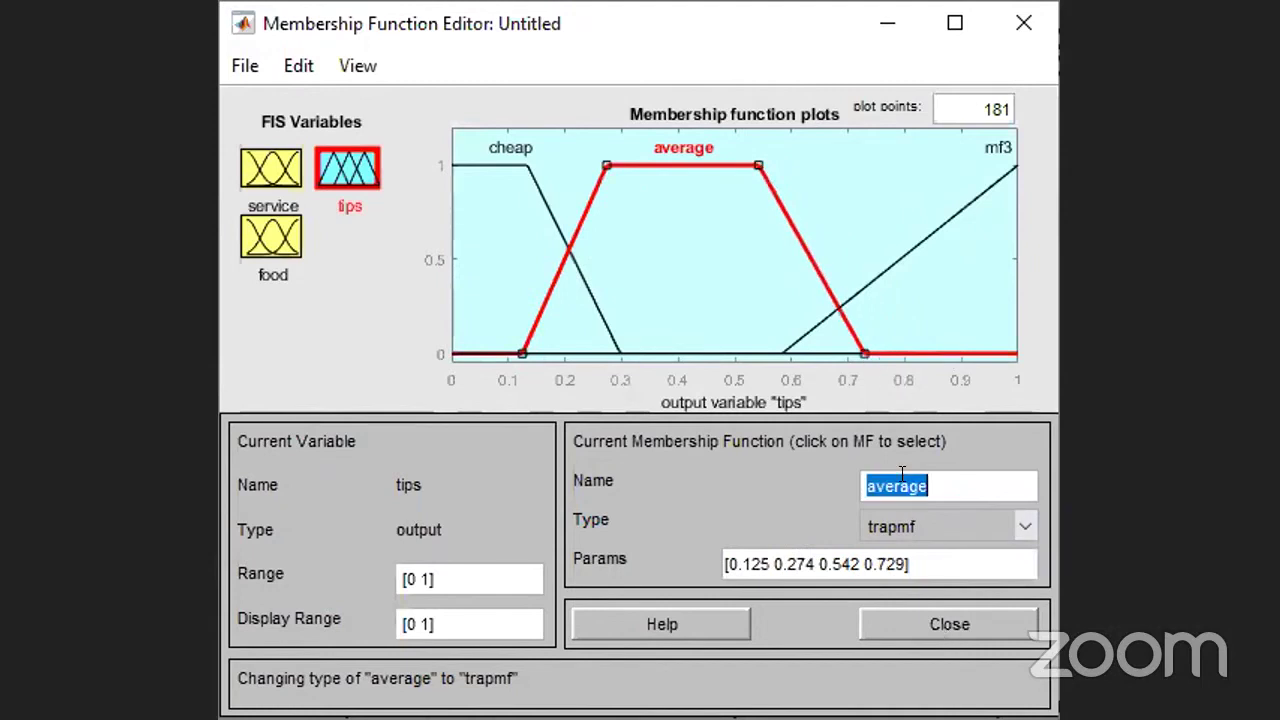
{"action": "left_click", "coordinate": [898, 256]}
{"action": "double_click", "coordinate": [905, 485]}
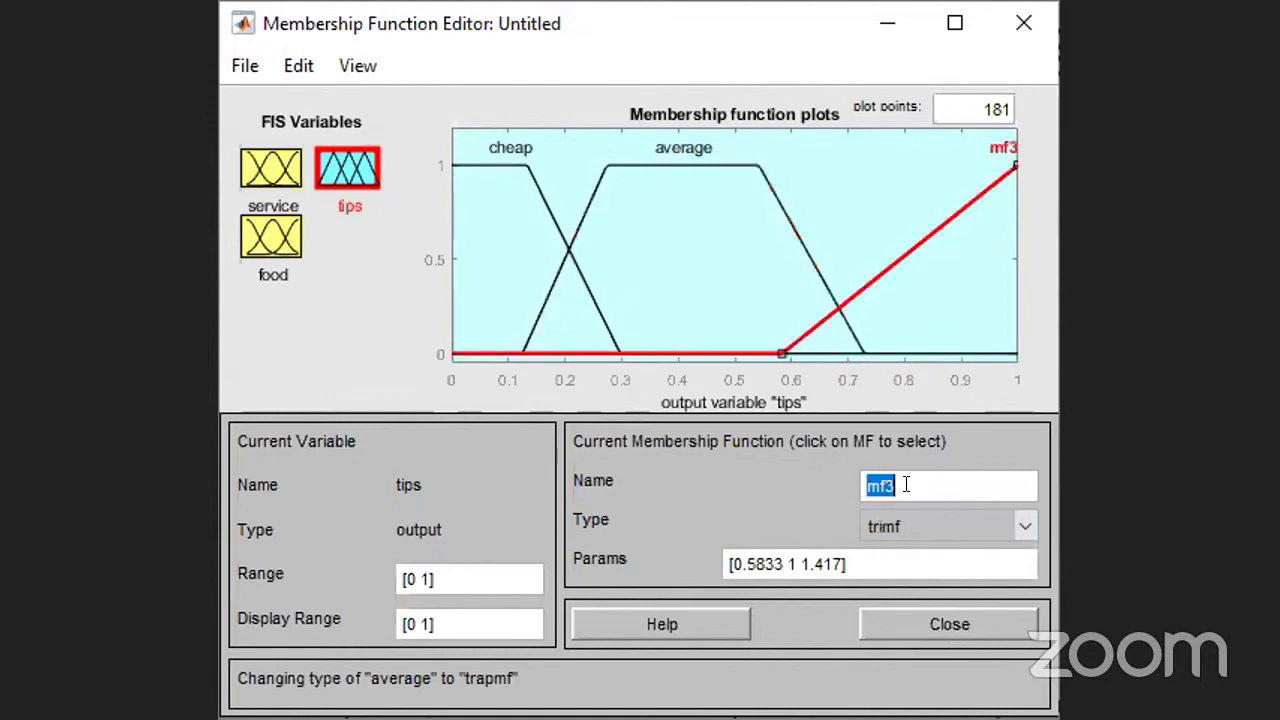
{"action": "type", "text": "gener"}
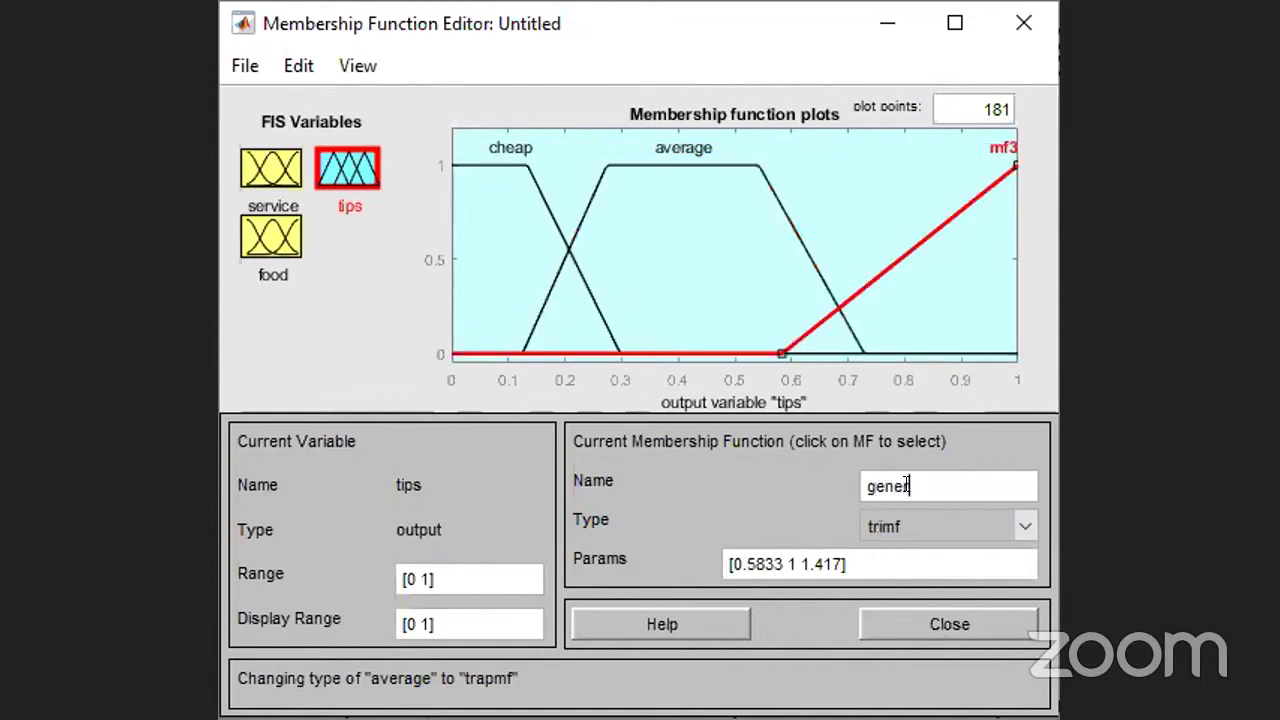
{"action": "type", "text": "ous"}
- Change the generous membership function's type to trapmf and reshape its rising edge to run from about 0.612 to about 0.816
{"action": "left_click", "coordinate": [1028, 526]}
{"action": "left_click", "coordinate": [900, 588]}
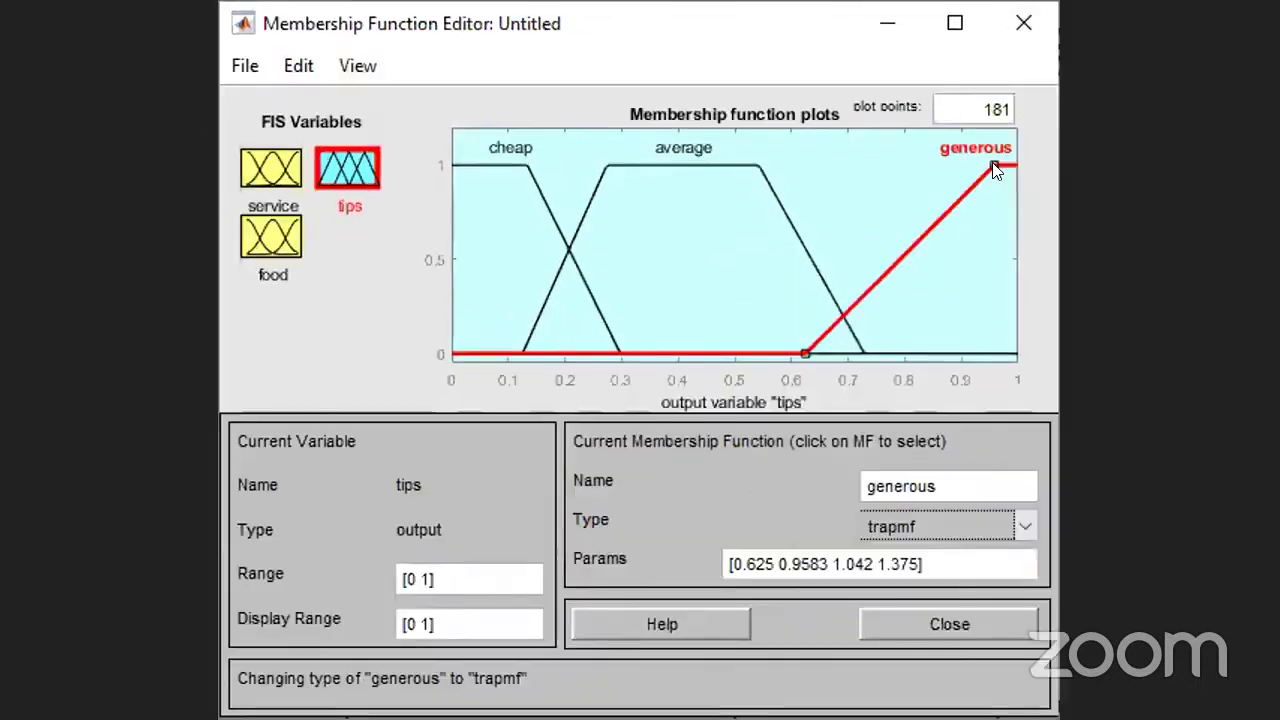
{"action": "left_click_drag", "start_coordinate": [938, 170], "coordinate": [919, 175]}
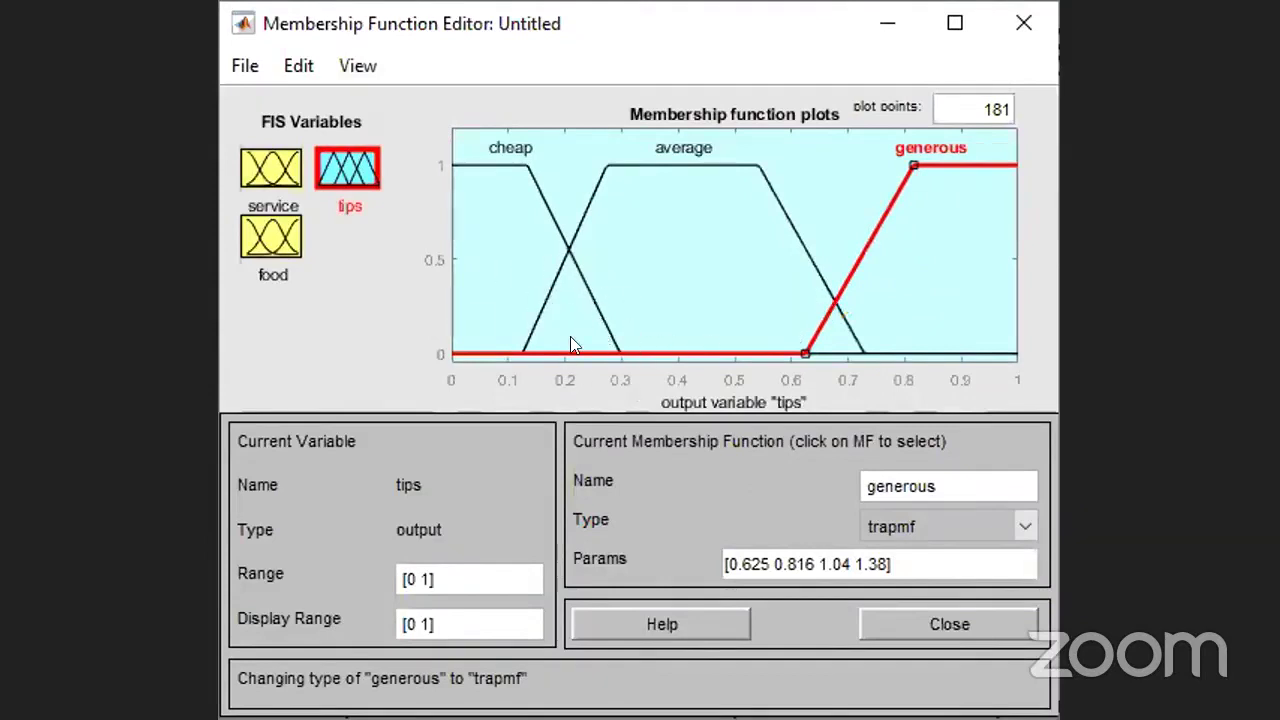
{"action": "left_click_drag", "start_coordinate": [805, 355], "coordinate": [797, 355]}
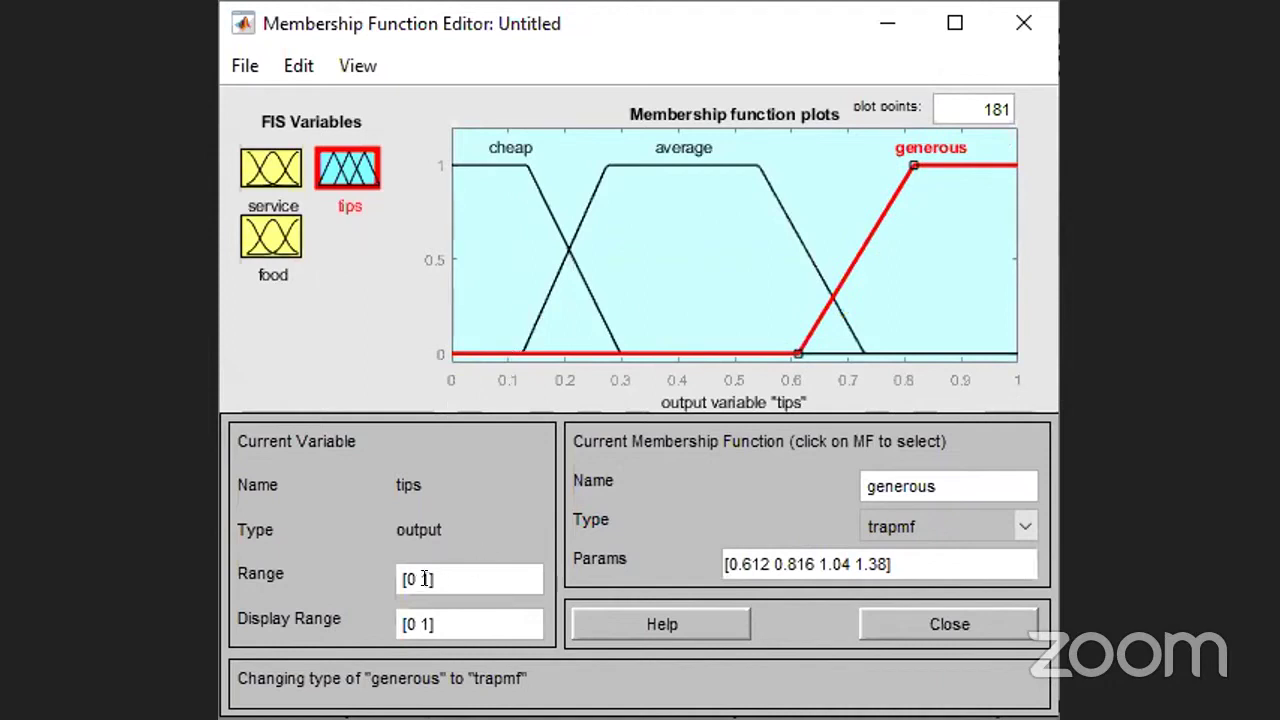
- Set the range of the output variable tips to [0.05 0.25]
{"action": "left_click_drag", "start_coordinate": [424, 578], "coordinate": [401, 578]}
{"action": "type", "text": "[0.5 2.5"}
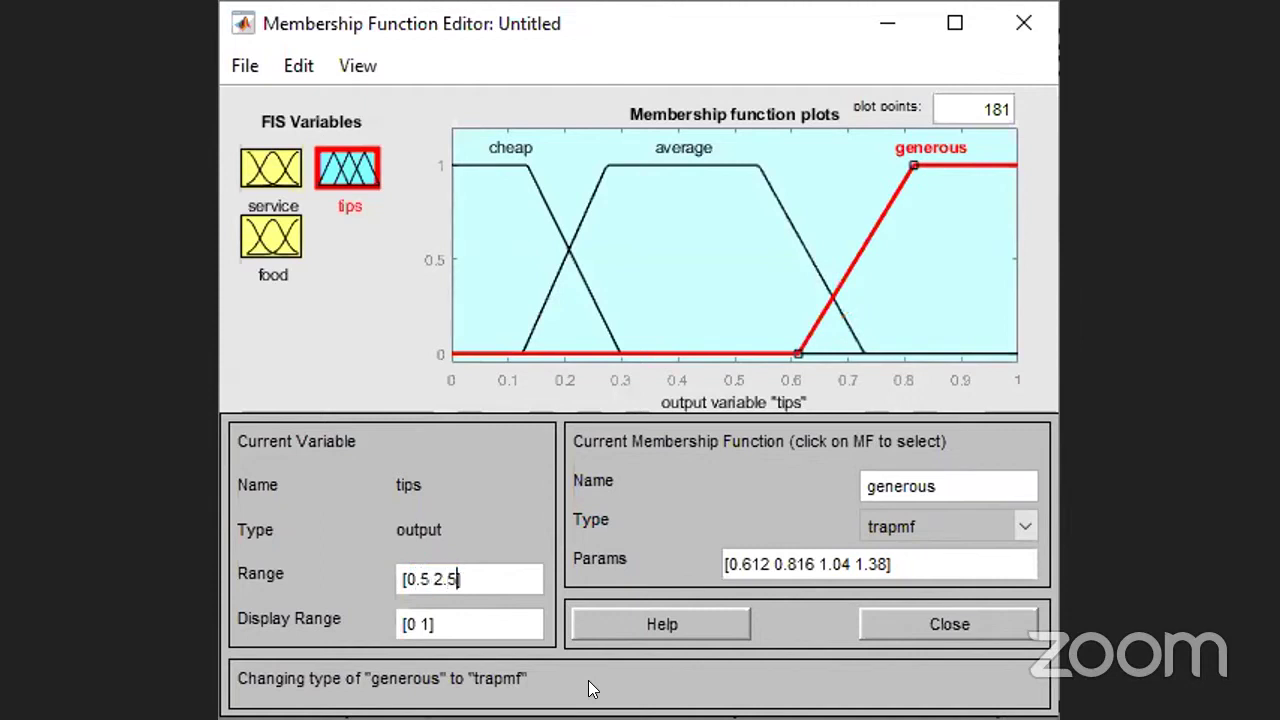
{"action": "key", "text": "Left"}
{"action": "key", "text": "Left"}
{"action": "key", "text": "Left"}
{"action": "key", "text": "Left"}
{"action": "type", "text": "0"}
{"action": "key", "text": "Right"}
{"action": "key", "text": "Right"}
{"action": "type", "text": "0."}
{"action": "key", "text": "Right"}
{"action": "key", "text": "Right"}
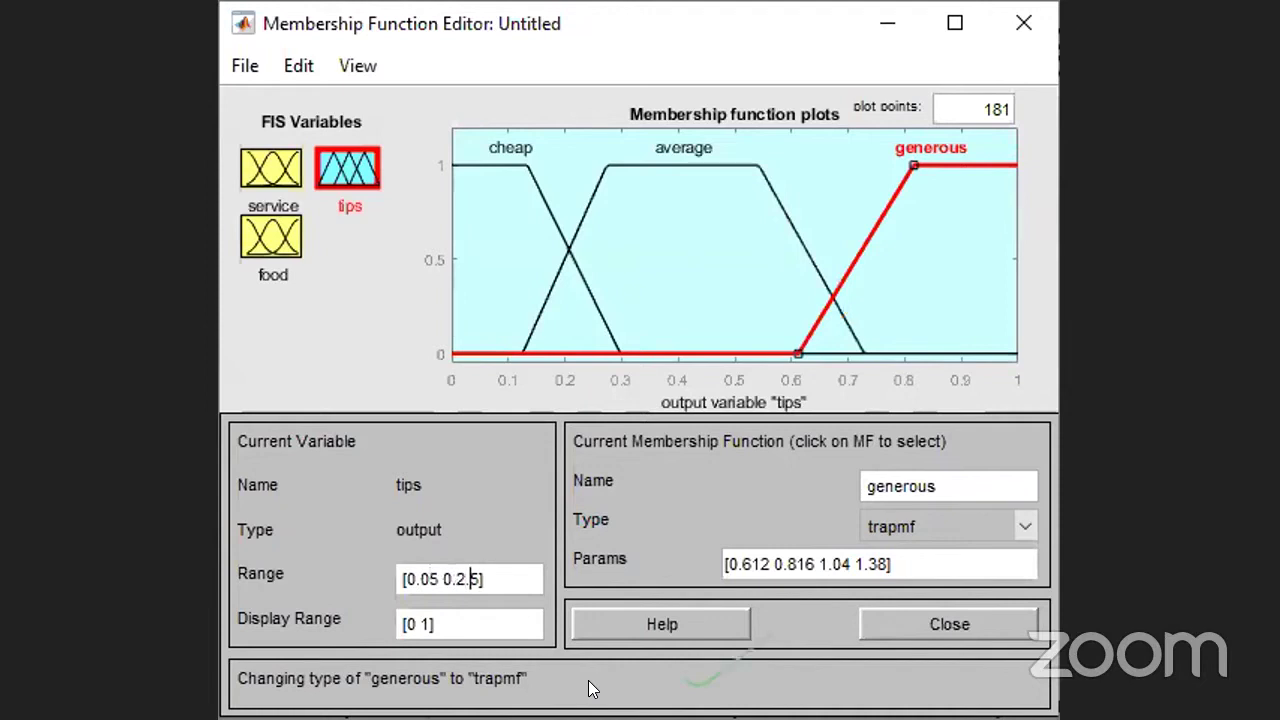
{"action": "key", "text": "BackSpace"}
{"action": "key", "text": "Return"}
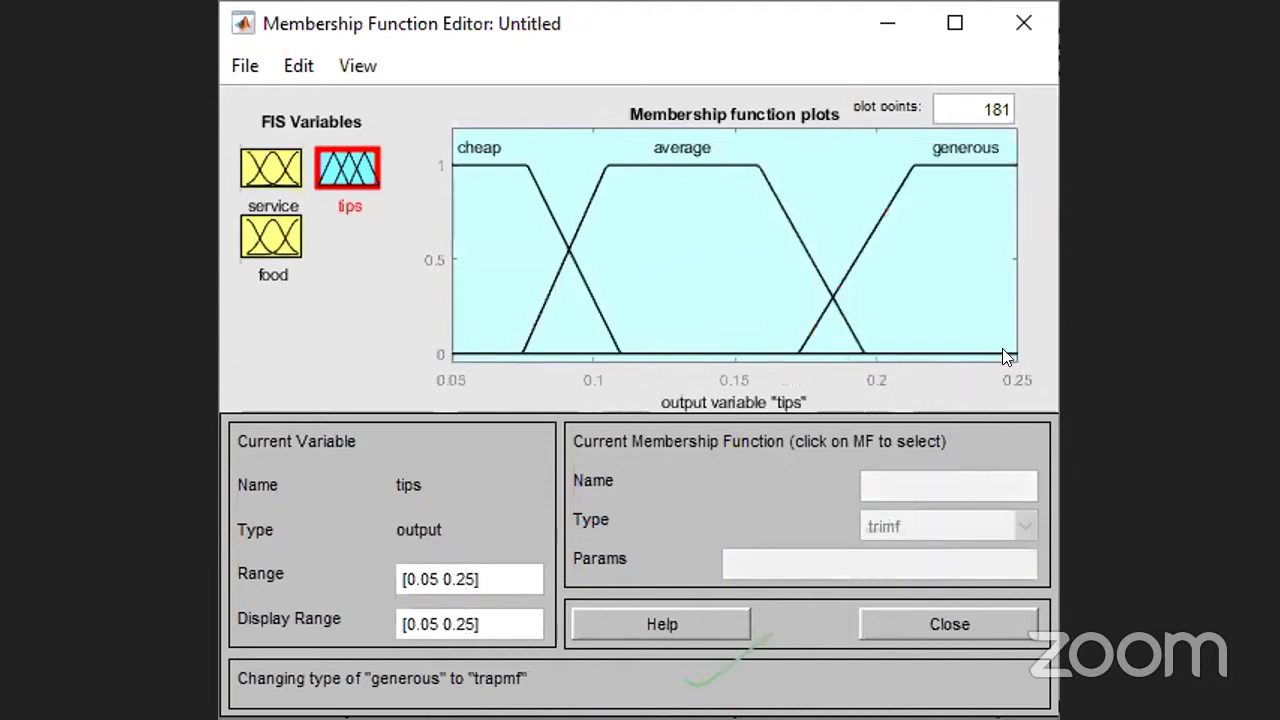
- Check the parameters of the average and cheap membership functions of tips and open the Rule Editor
{"action": "left_click", "coordinate": [578, 252]}
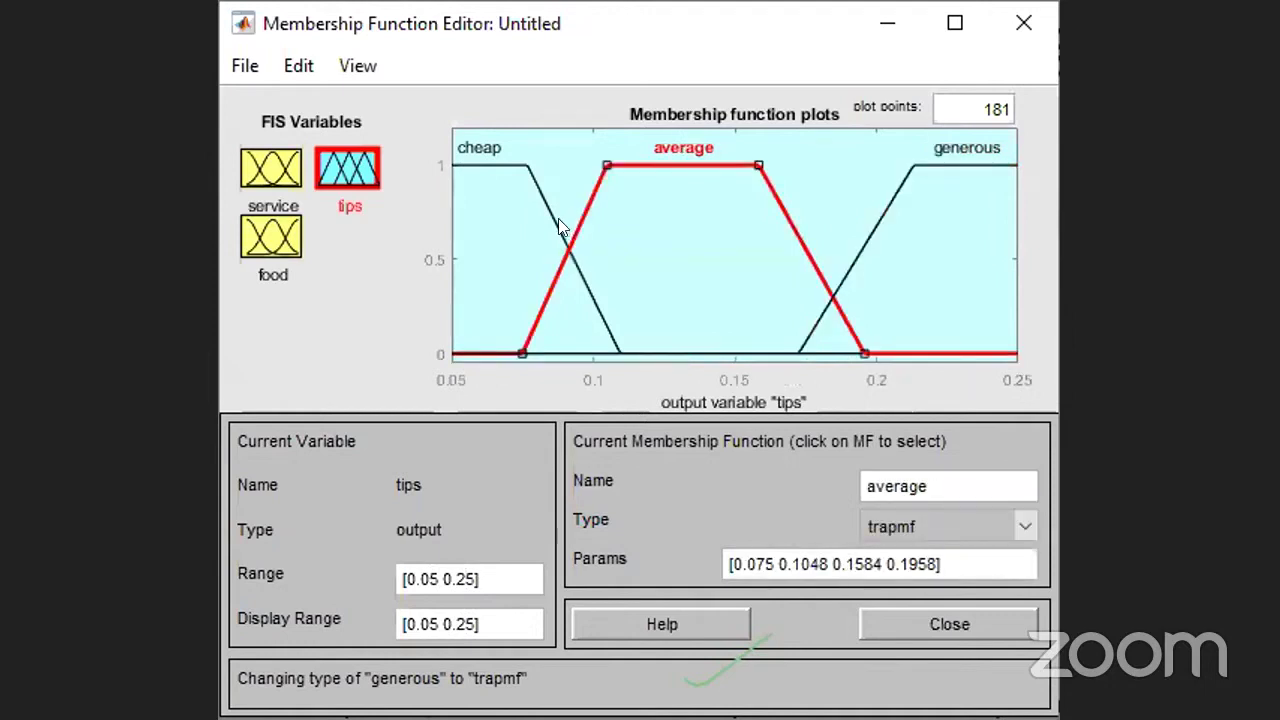
{"action": "left_click", "coordinate": [558, 220]}
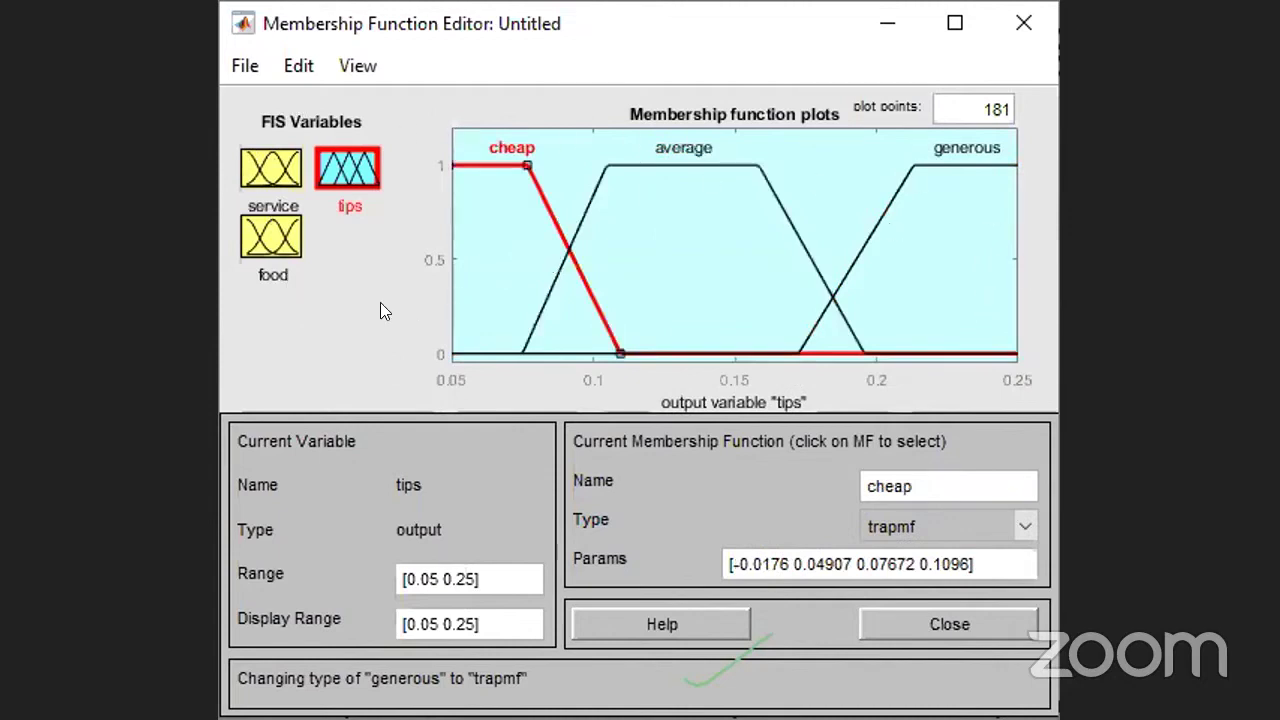
{"action": "left_click", "coordinate": [300, 66]}
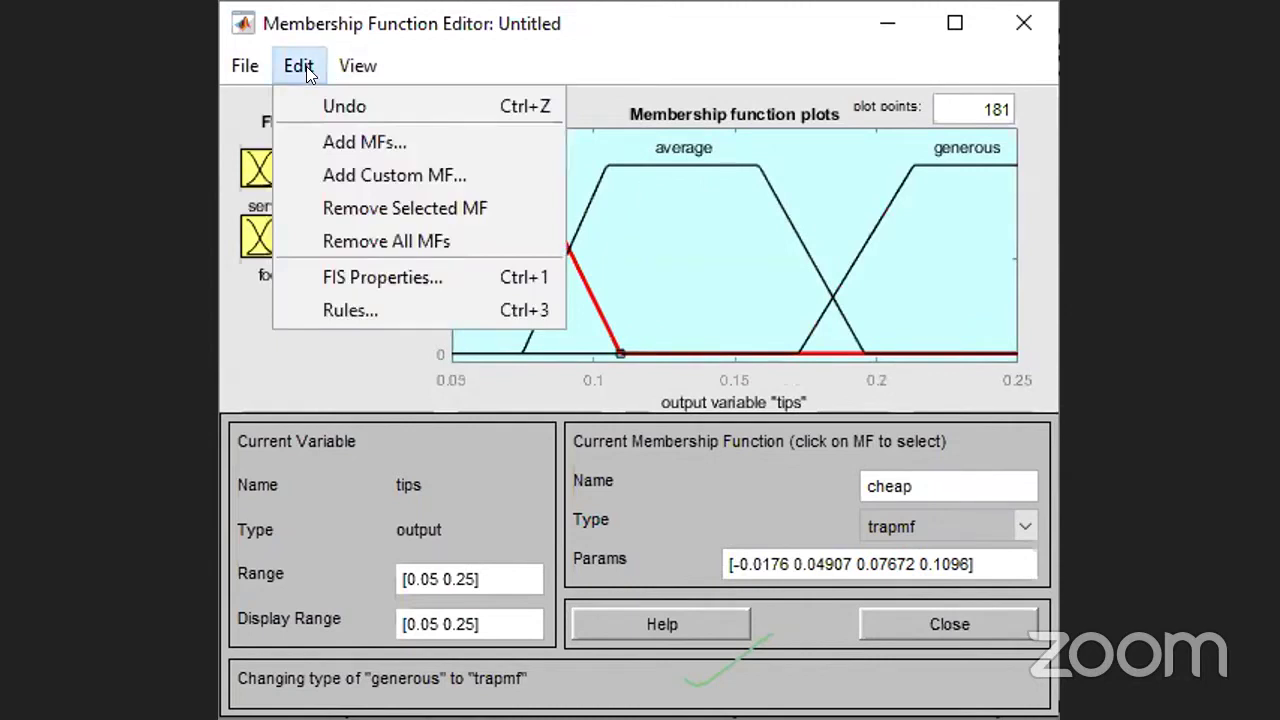
{"action": "left_click", "coordinate": [342, 312]}
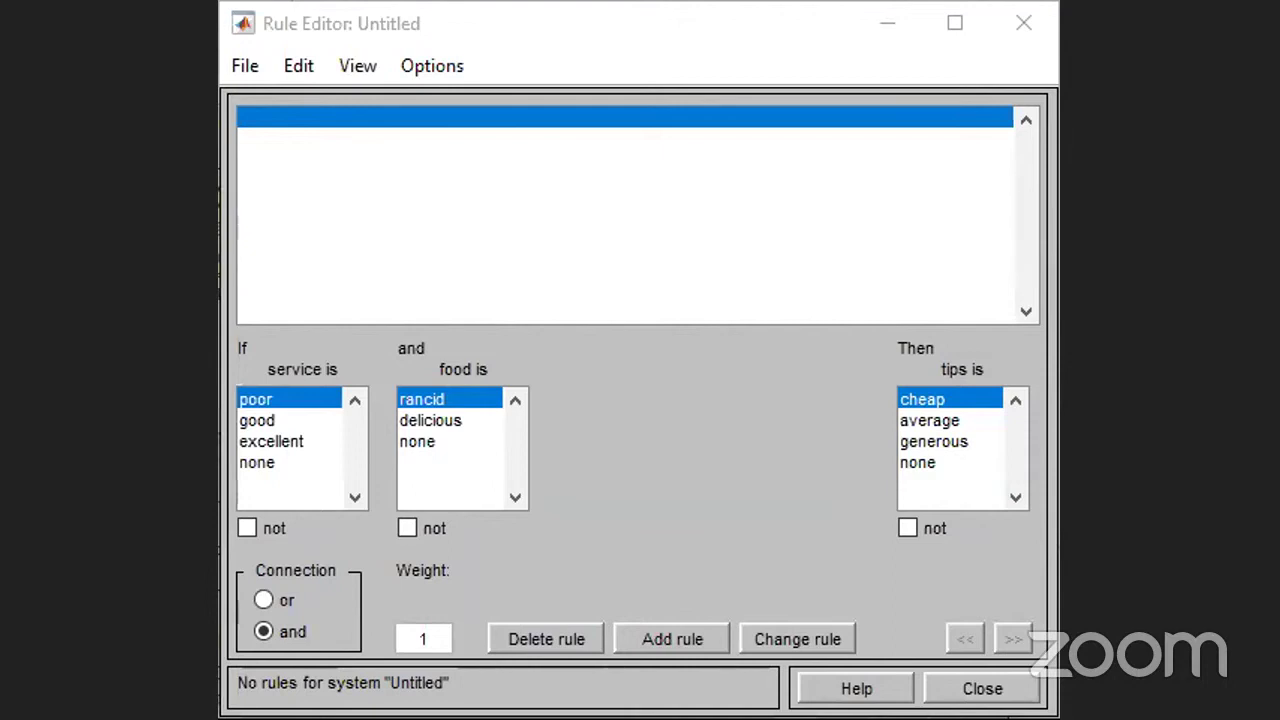
{"action": "left_click", "coordinate": [343, 491]}
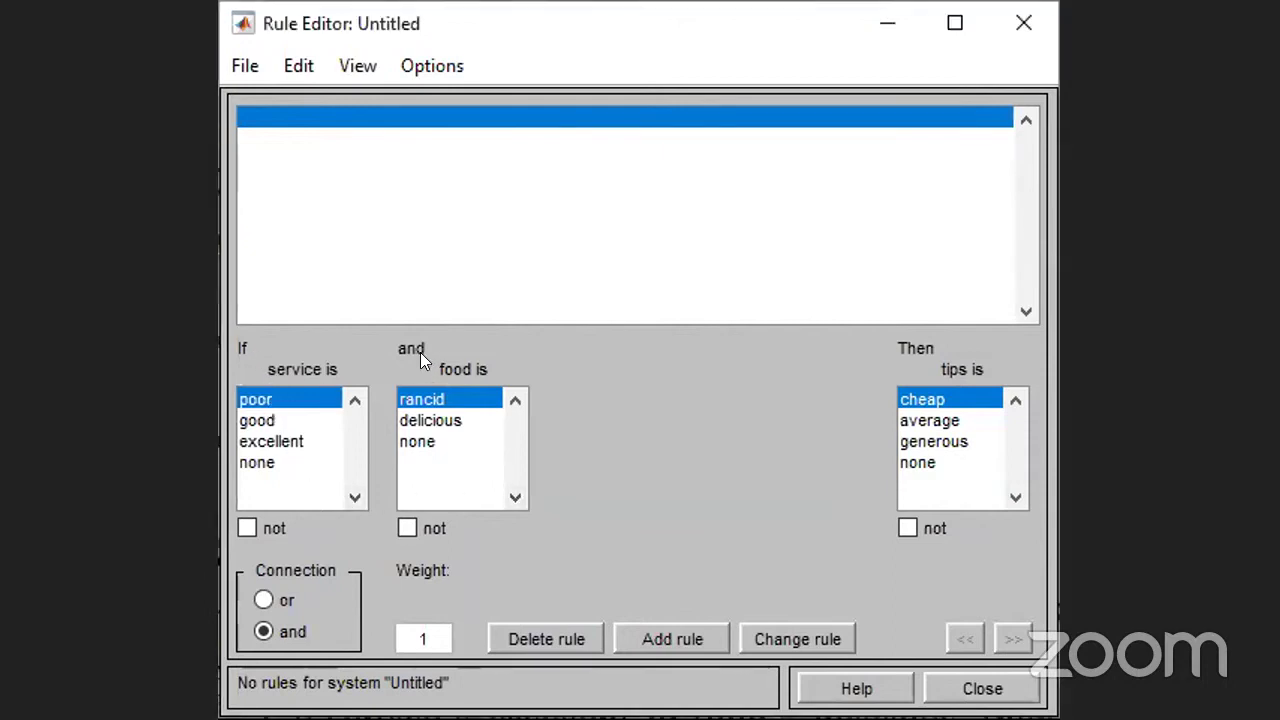
- Add the rule: if service is poor or food is rancid, then tips is cheap
{"action": "left_click", "coordinate": [264, 599]}
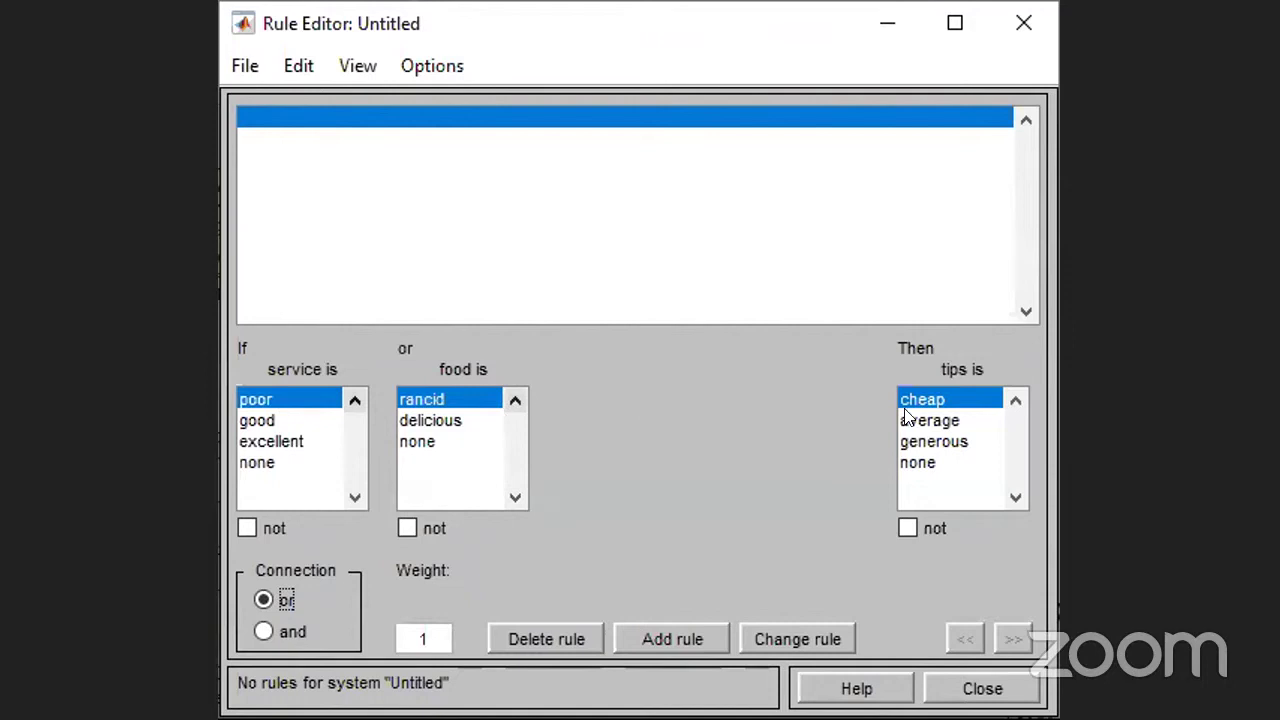
{"action": "left_click", "coordinate": [668, 640]}
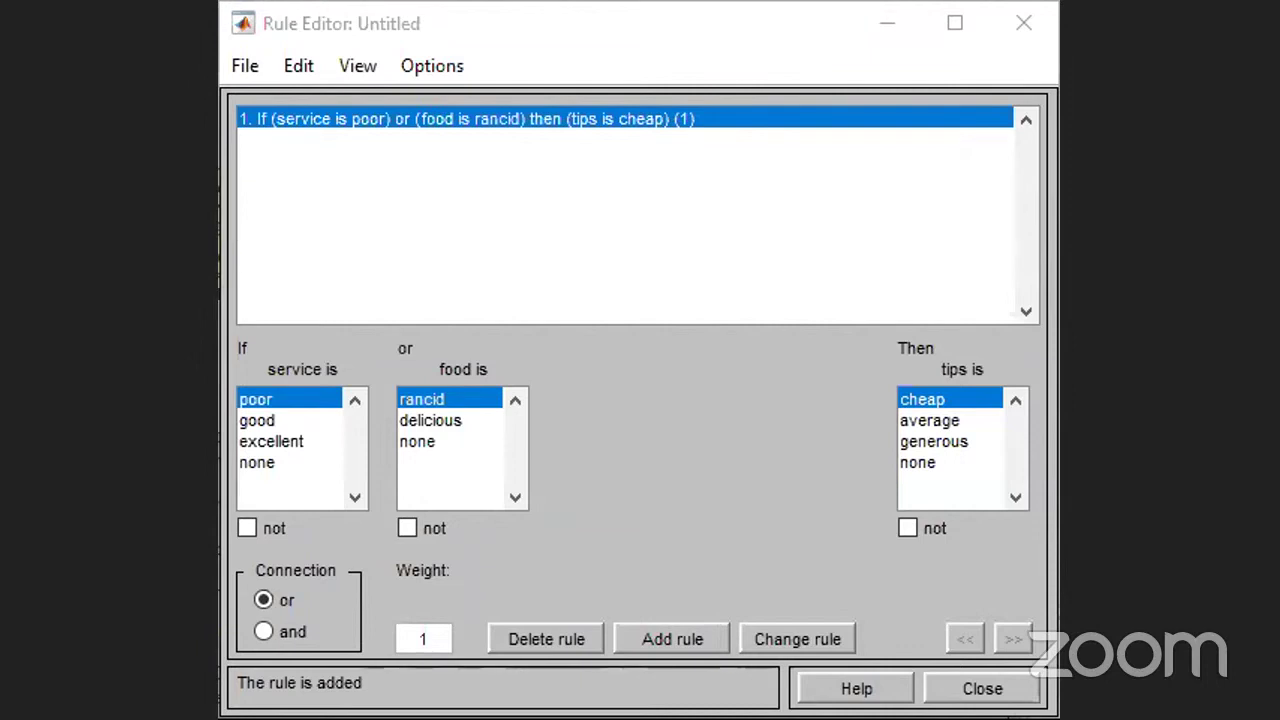
{"action": "left_click", "coordinate": [380, 420]}
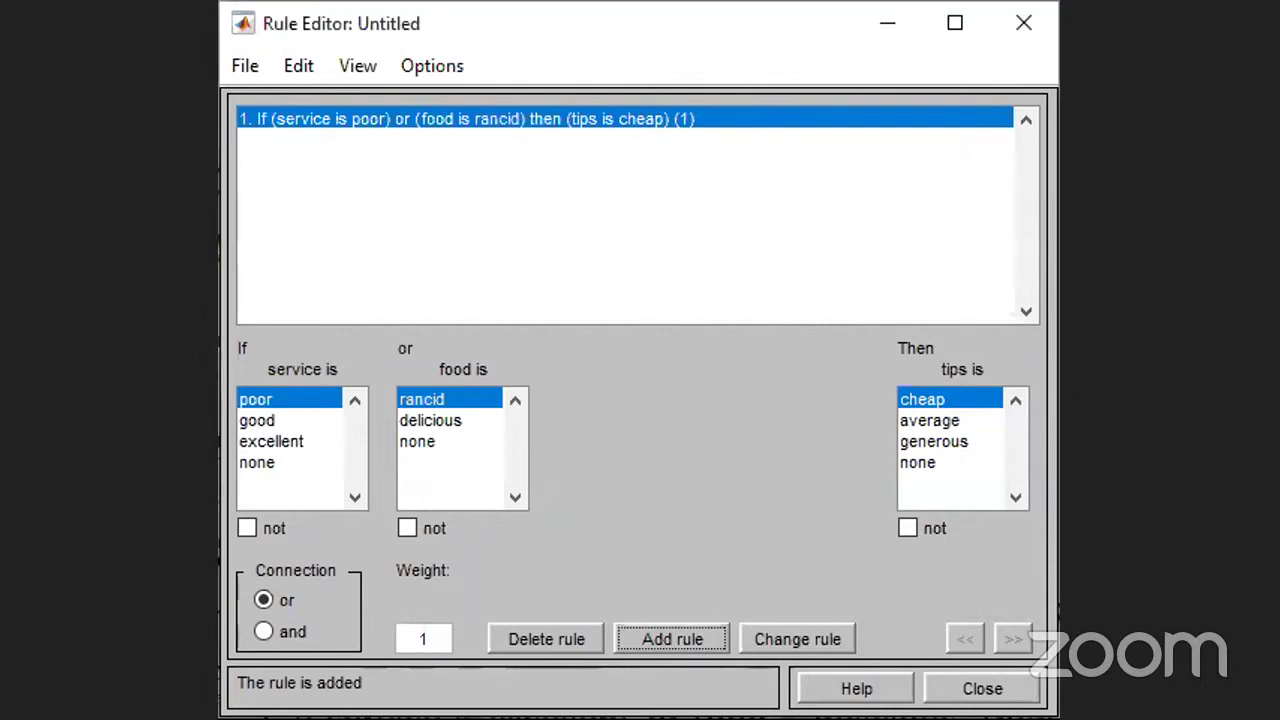
- Try a second rule: if service is good or food is not rancid, then tips is average, with weight 1
{"action": "left_click", "coordinate": [268, 421]}
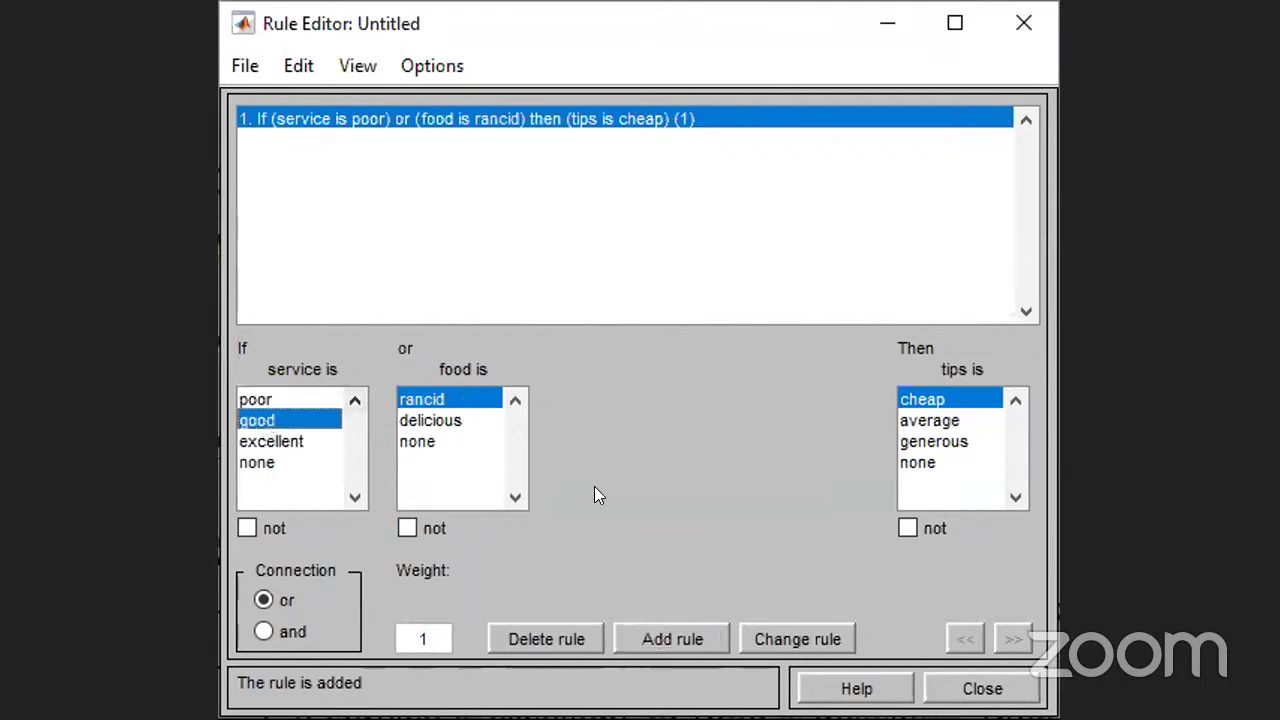
{"action": "left_click", "coordinate": [930, 421]}
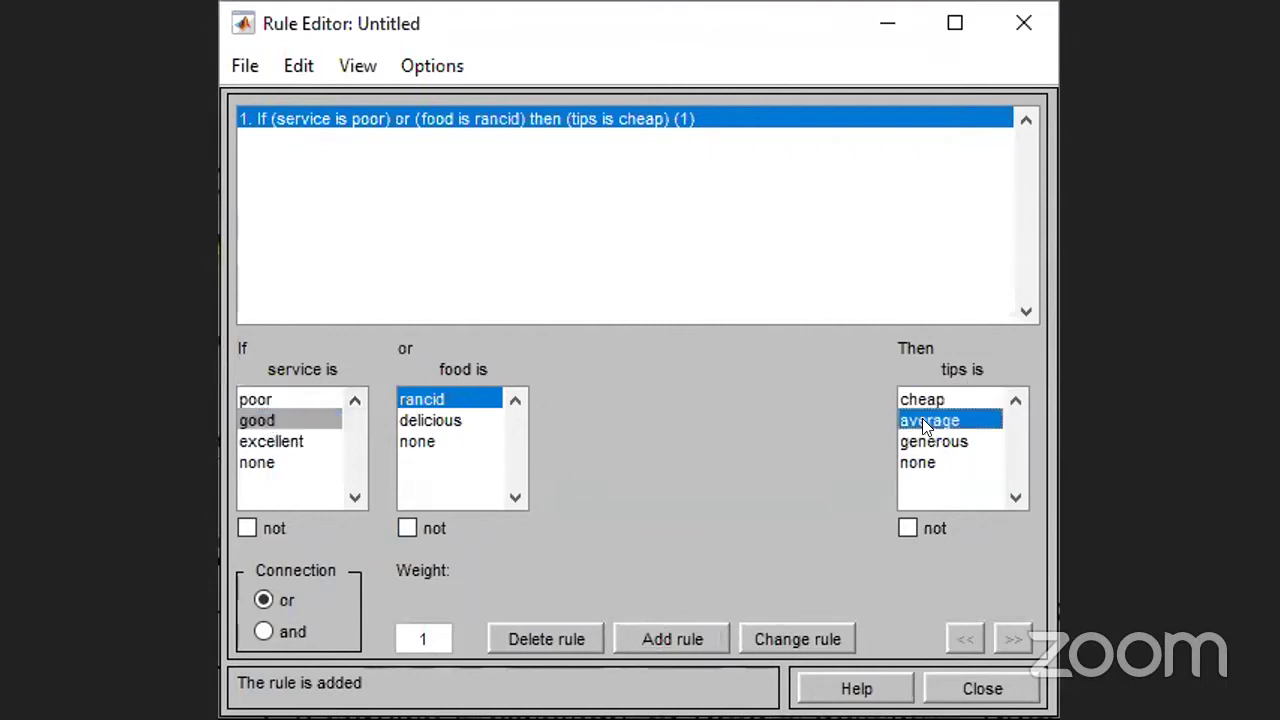
{"action": "left_click", "coordinate": [405, 530]}
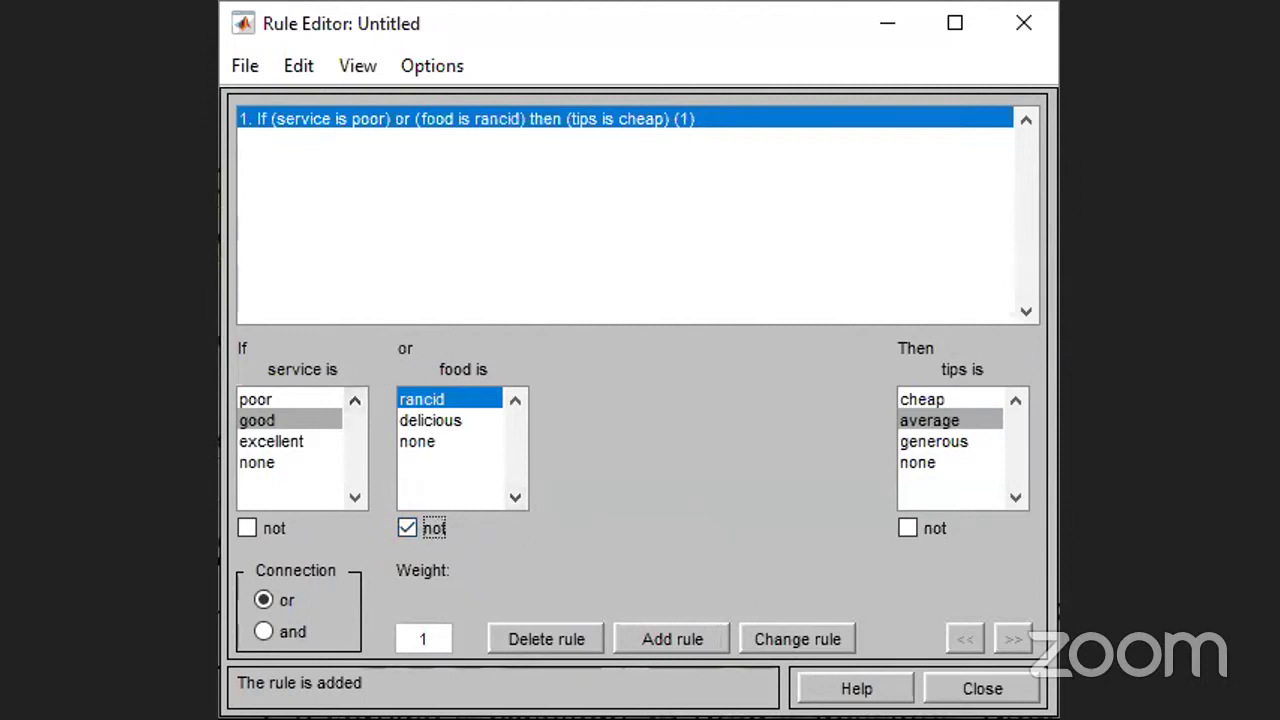
{"action": "left_click", "coordinate": [694, 641]}
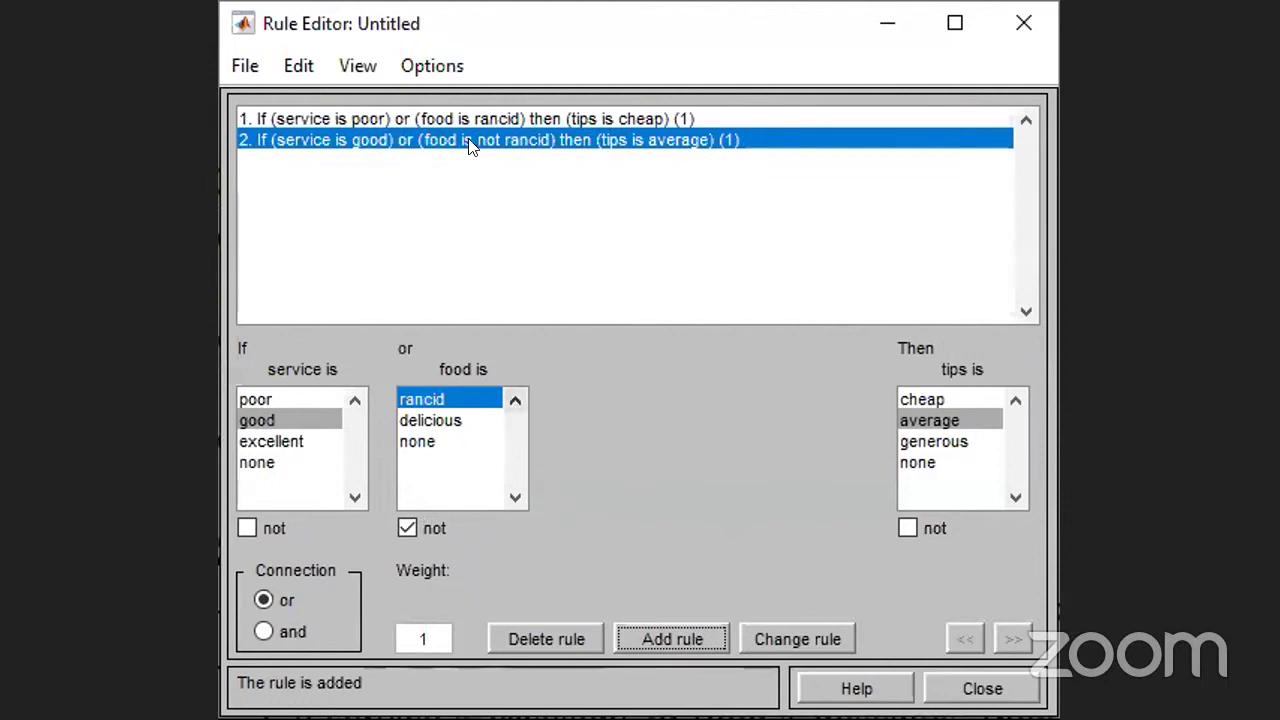
{"action": "left_click", "coordinate": [420, 638]}
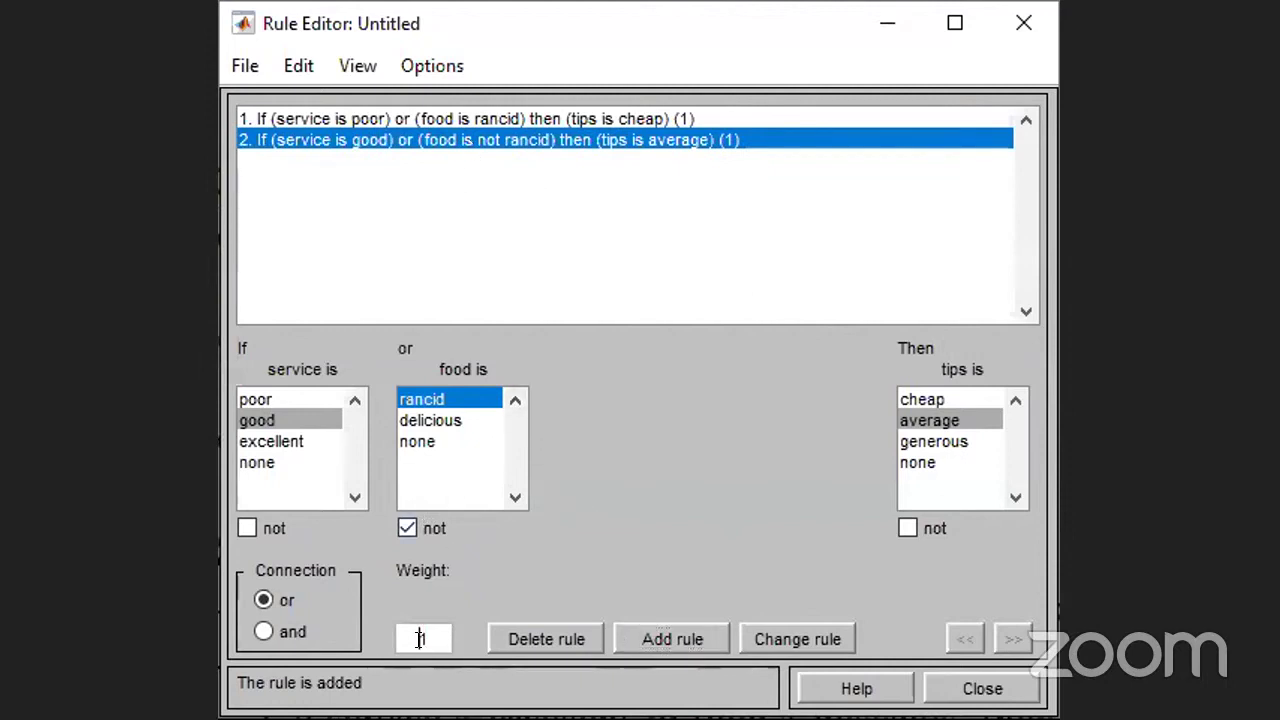
{"action": "double_click", "coordinate": [420, 638]}
{"action": "left_click", "coordinate": [803, 641]}
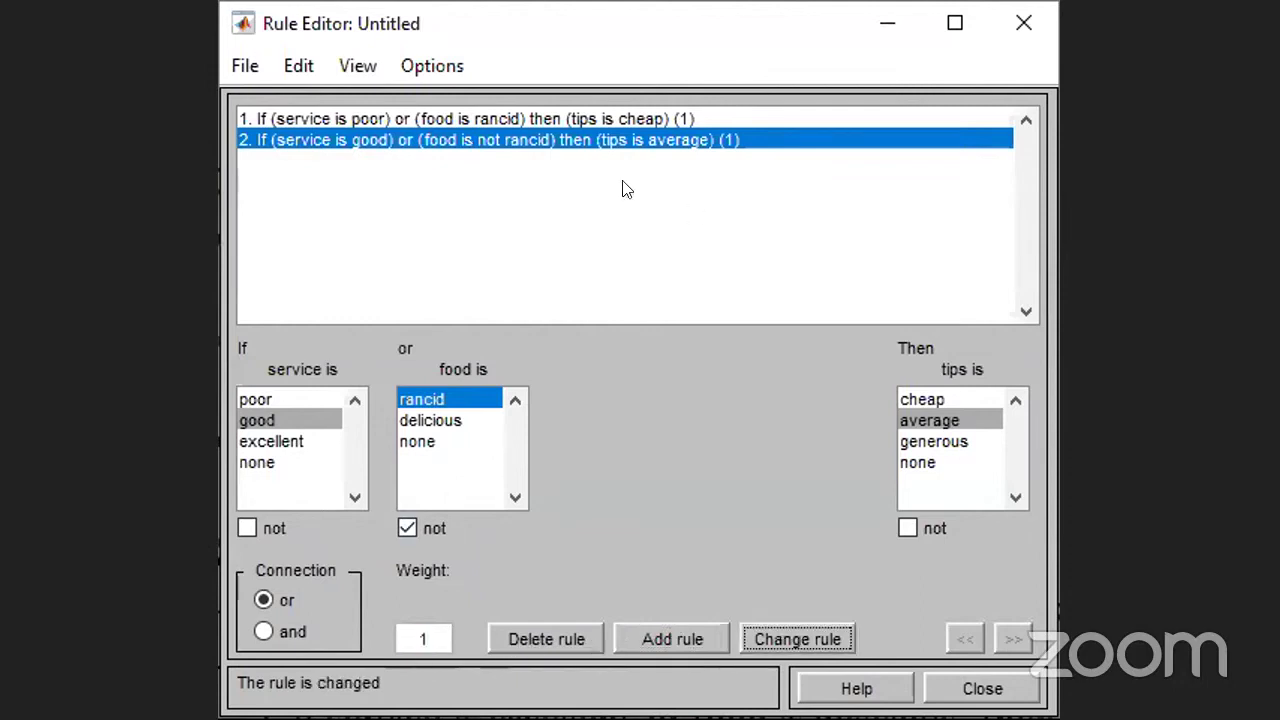
- Delete the rule that combines good service with not rancid food
{"action": "left_click", "coordinate": [510, 145]}
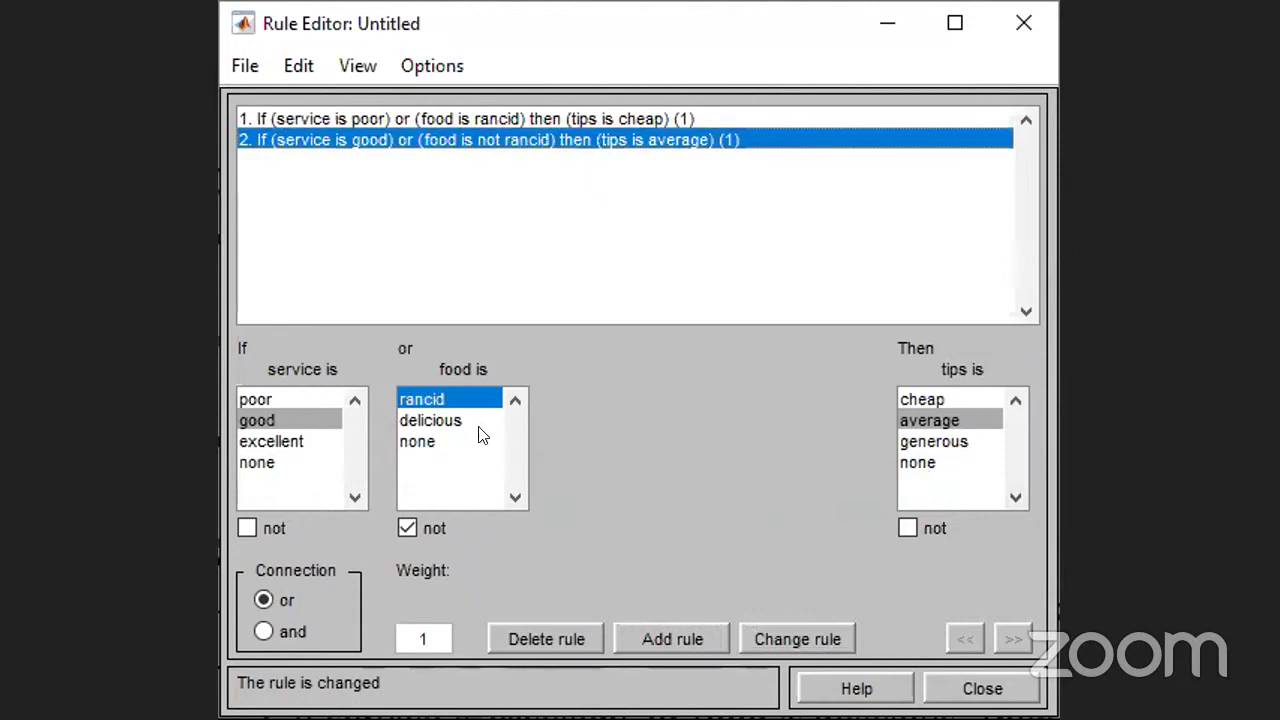
{"action": "left_click", "coordinate": [408, 528]}
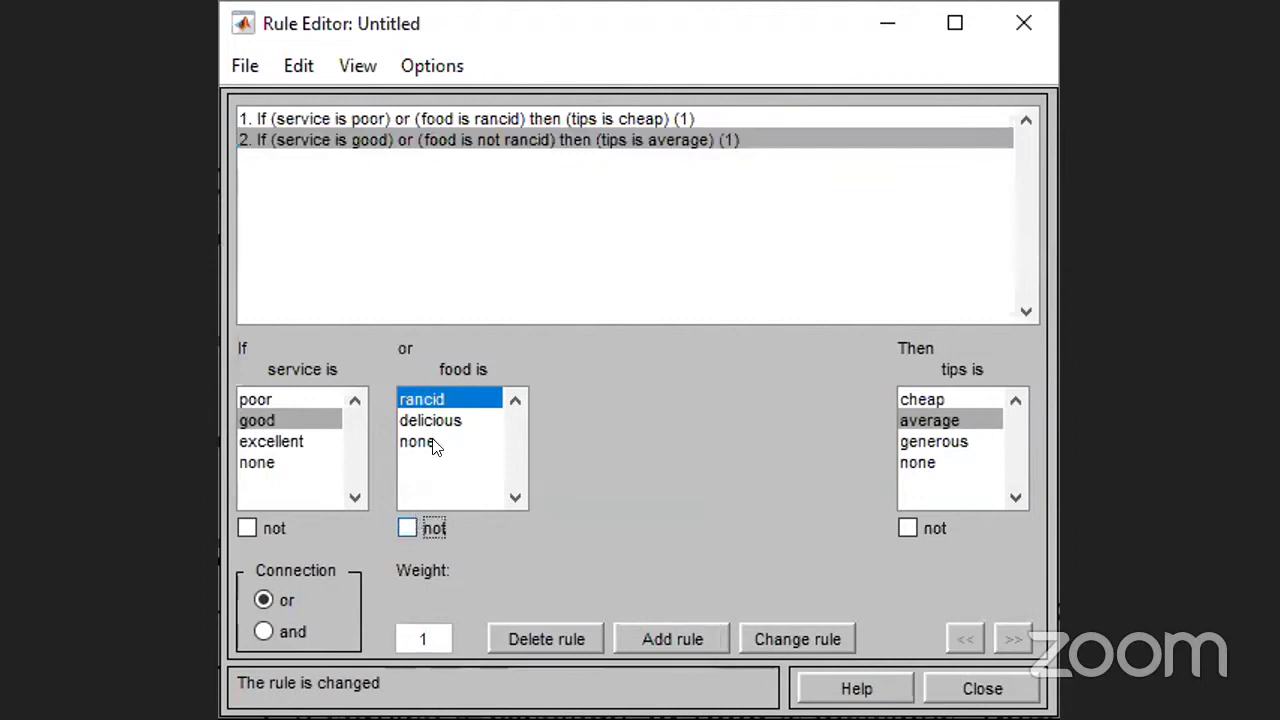
{"action": "left_click", "coordinate": [560, 145]}
{"action": "left_click", "coordinate": [551, 640]}
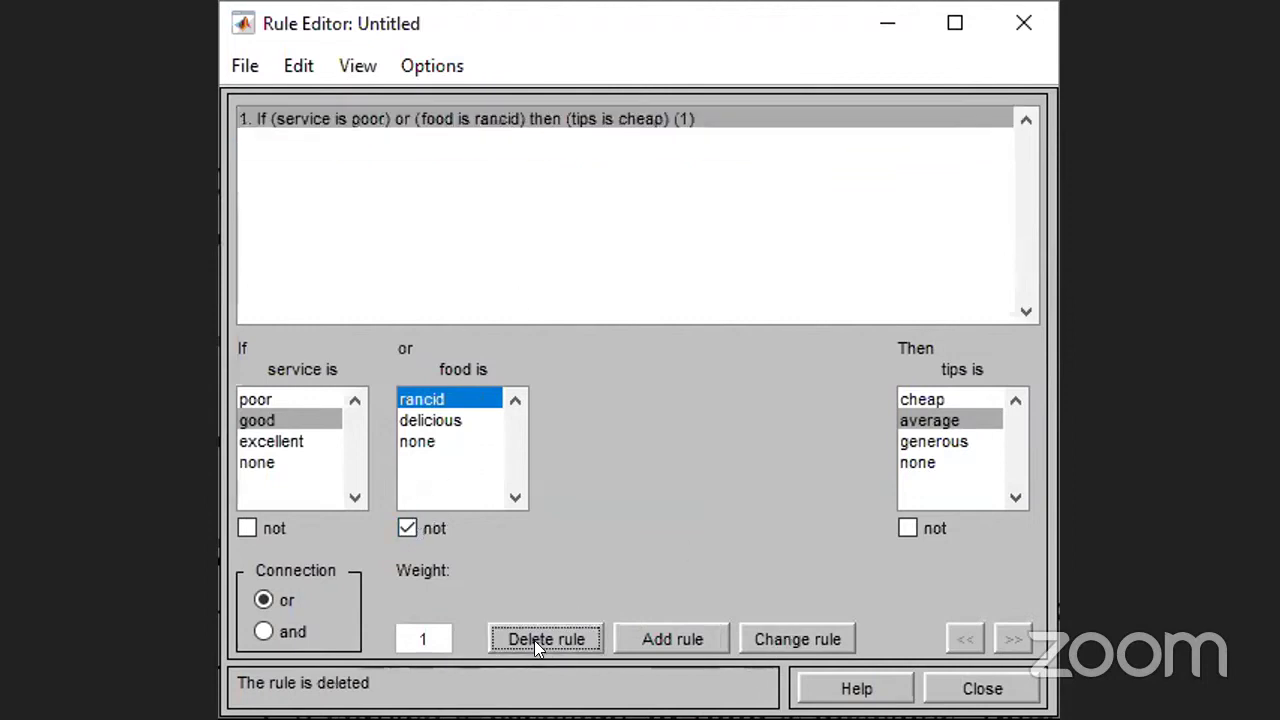
- Add the rule: if service is good, then tips is average, with food set to none and not negated
{"action": "left_click", "coordinate": [266, 422]}
{"action": "left_click", "coordinate": [418, 442]}
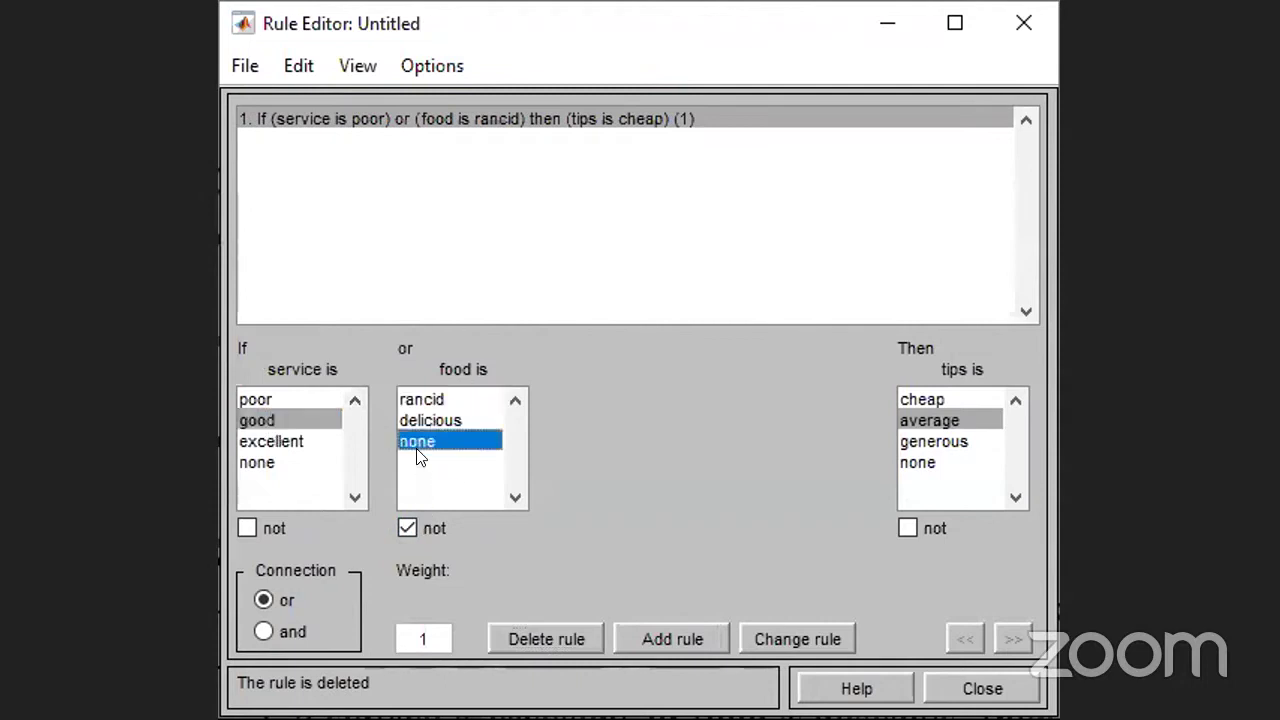
{"action": "left_click", "coordinate": [408, 527]}
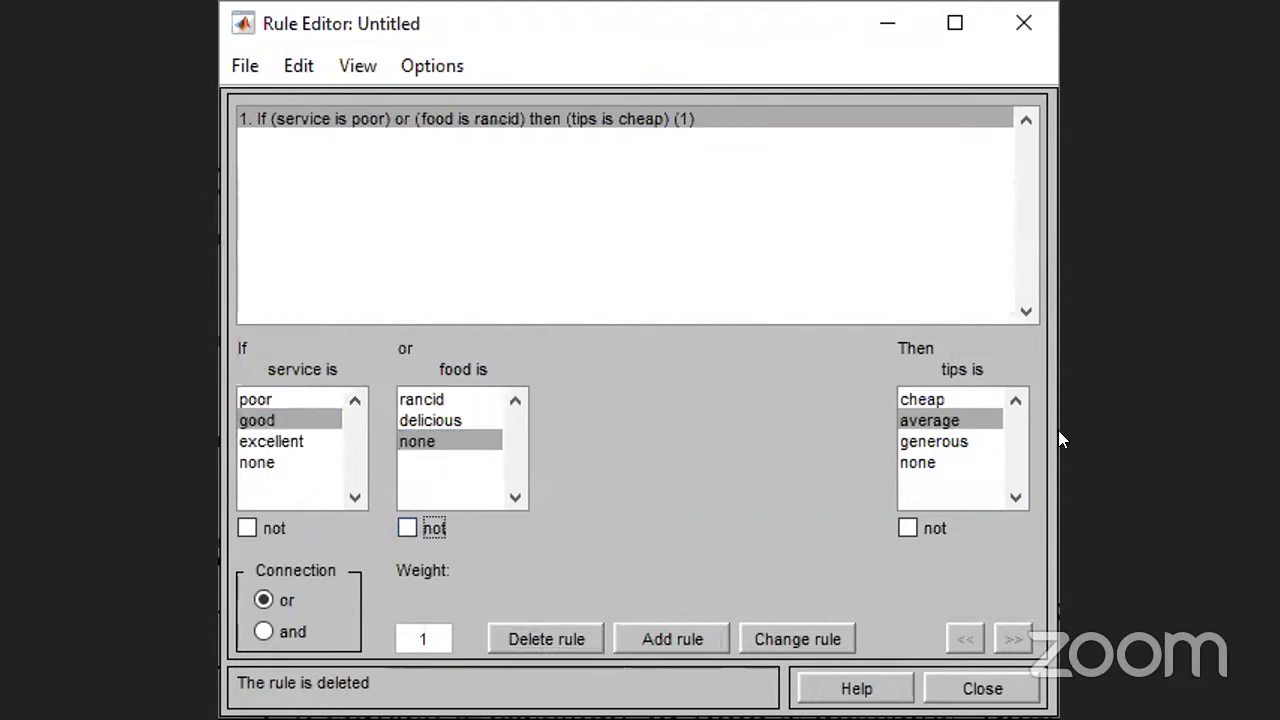
{"action": "left_click", "coordinate": [940, 421]}
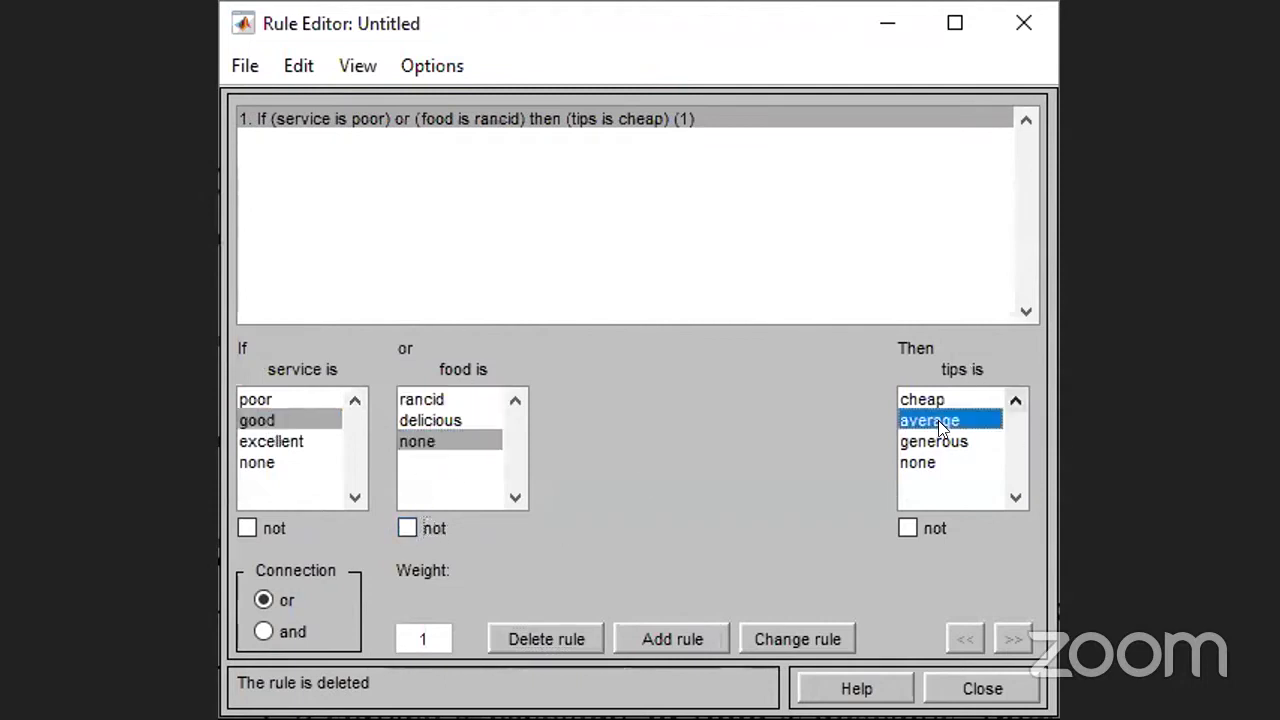
{"action": "left_click", "coordinate": [688, 638]}
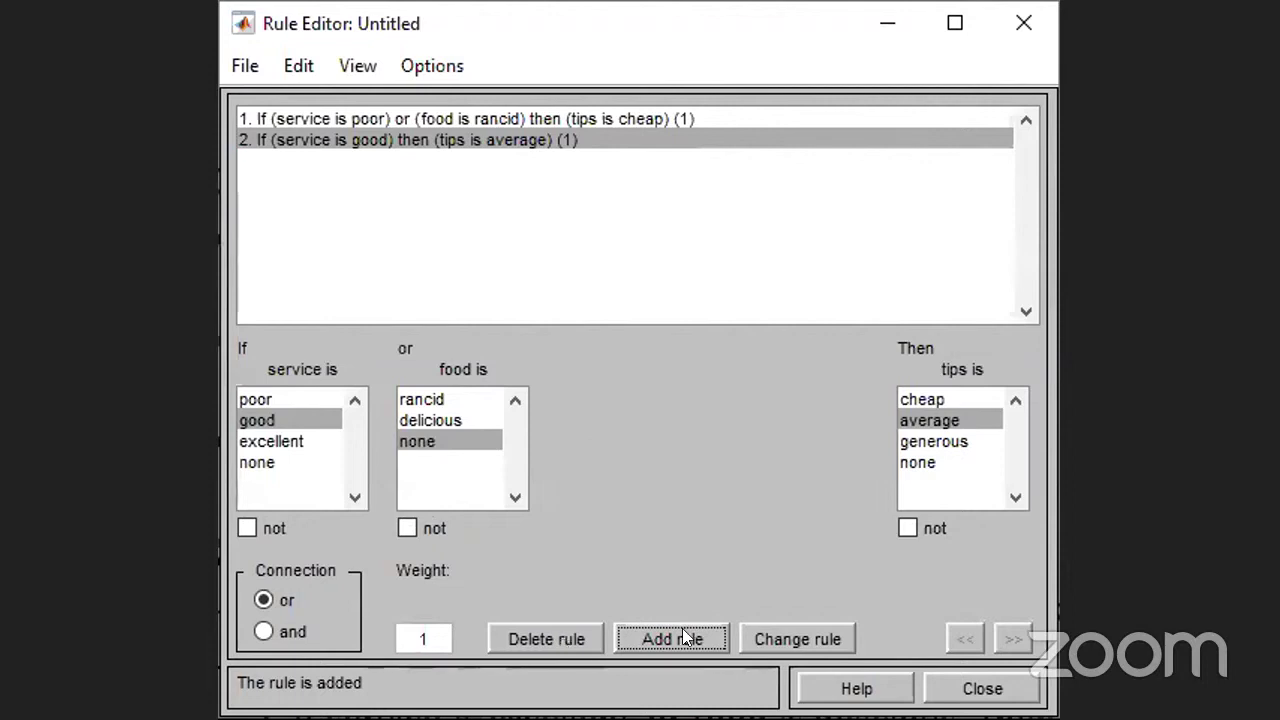
- Add the rule: if service is excellent or food is delicious, then tips is generous
{"action": "key", "text": "alt+Tab"}
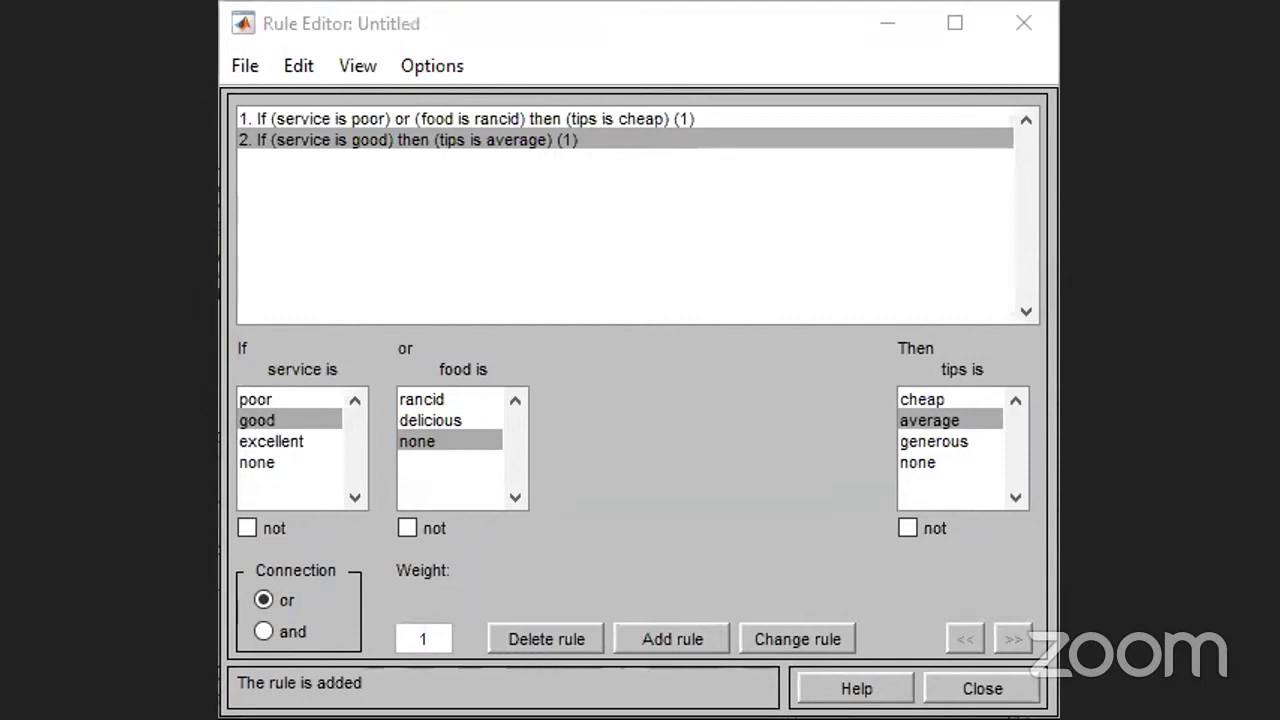
{"action": "left_click", "coordinate": [274, 446]}
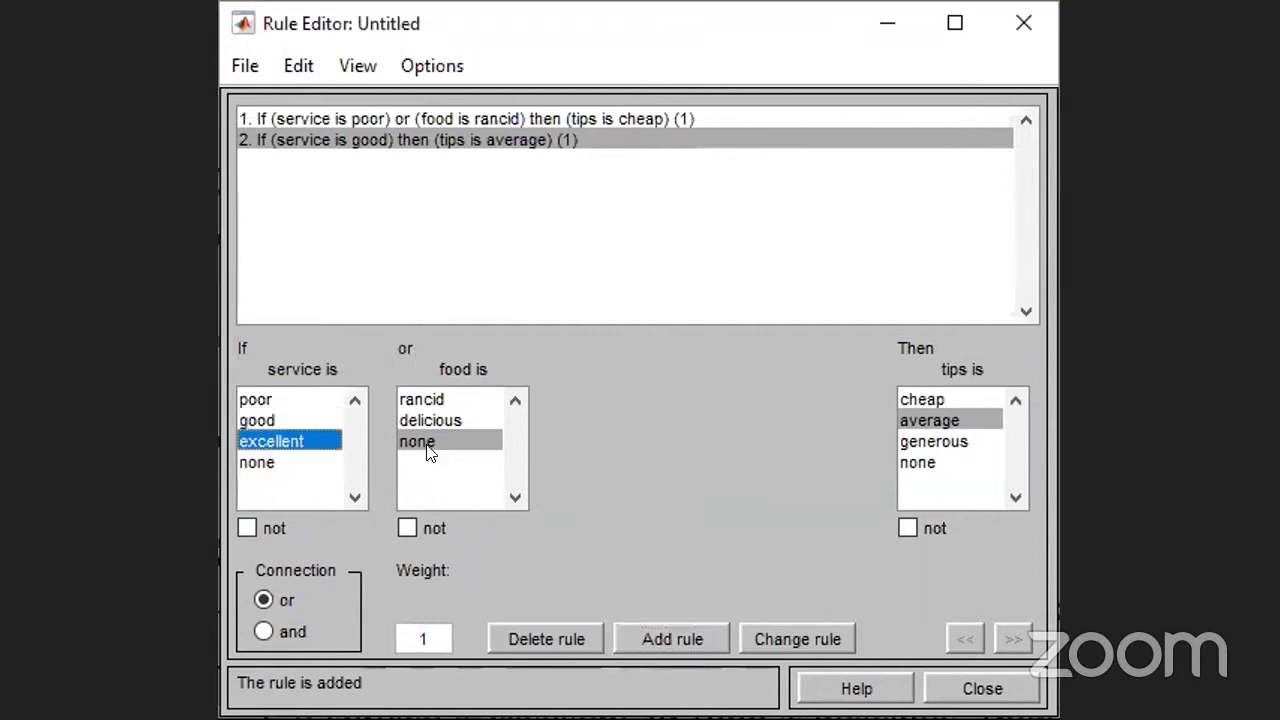
{"action": "left_click", "coordinate": [442, 419]}
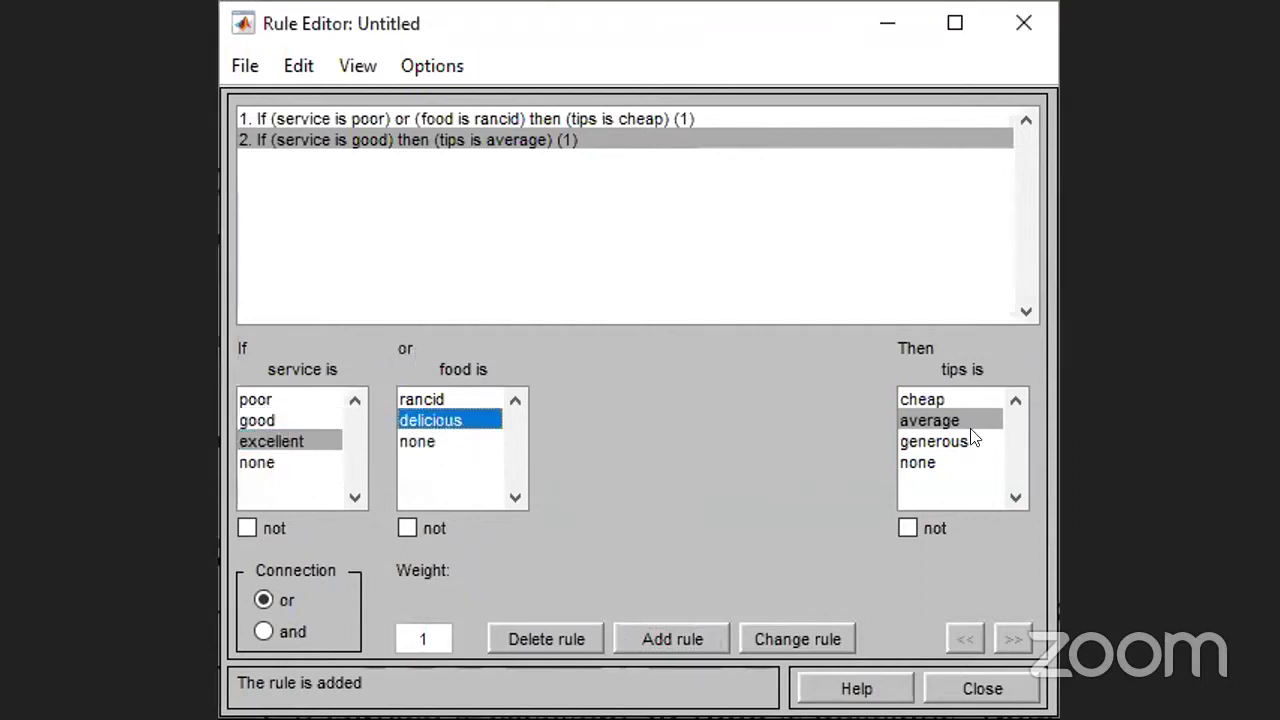
{"action": "left_click", "coordinate": [947, 449]}
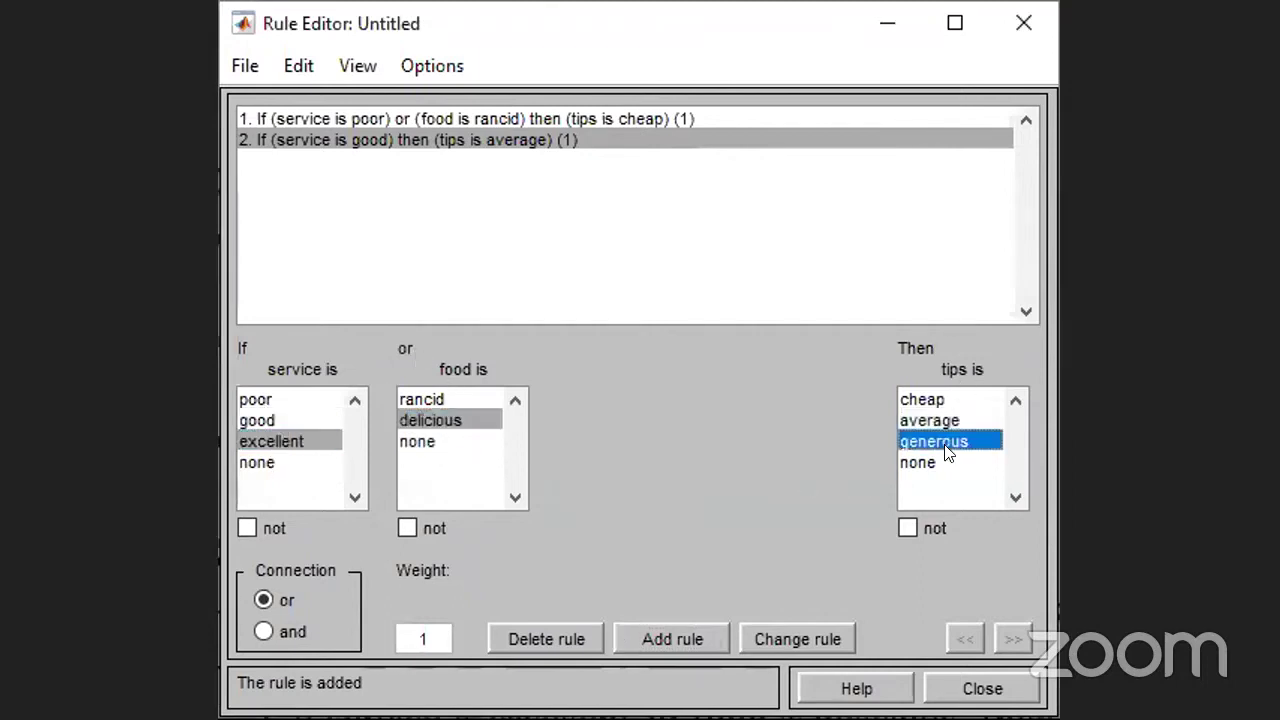
{"action": "left_click", "coordinate": [651, 639]}
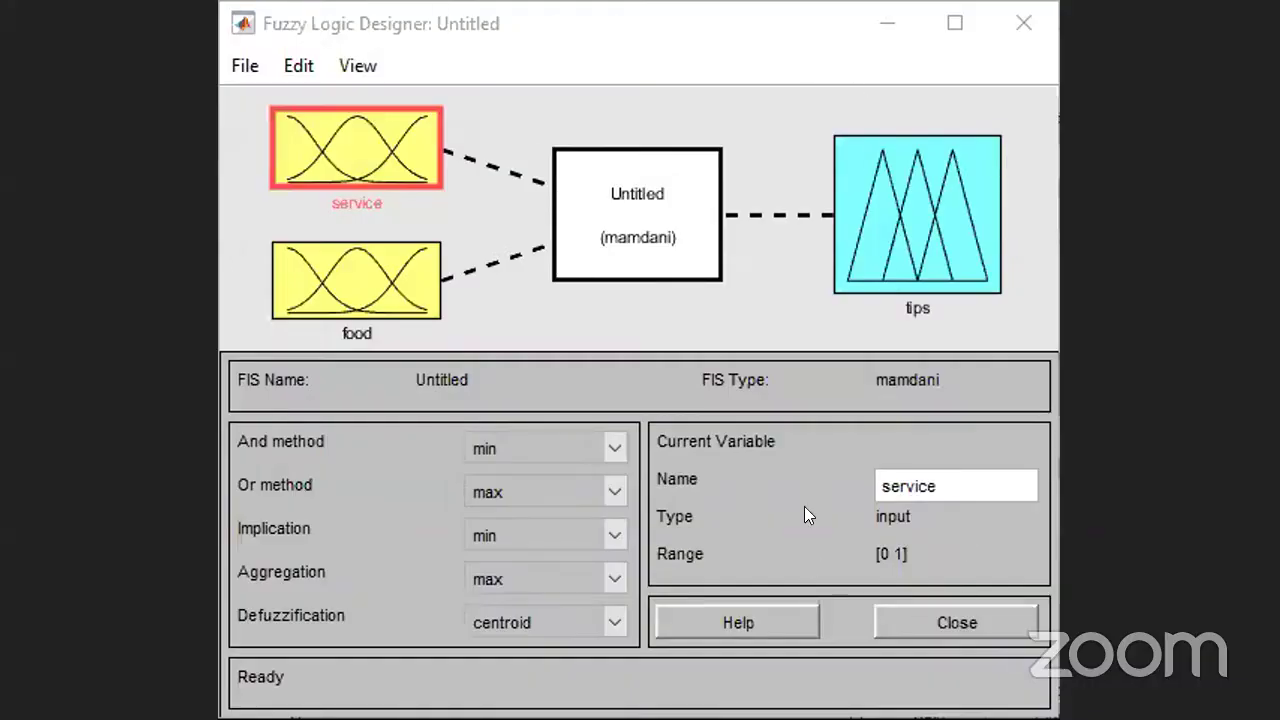
- Open the Rule Viewer to examine how the three rules fire for the default inputs, and close it
{"action": "left_click", "coordinate": [357, 68]}
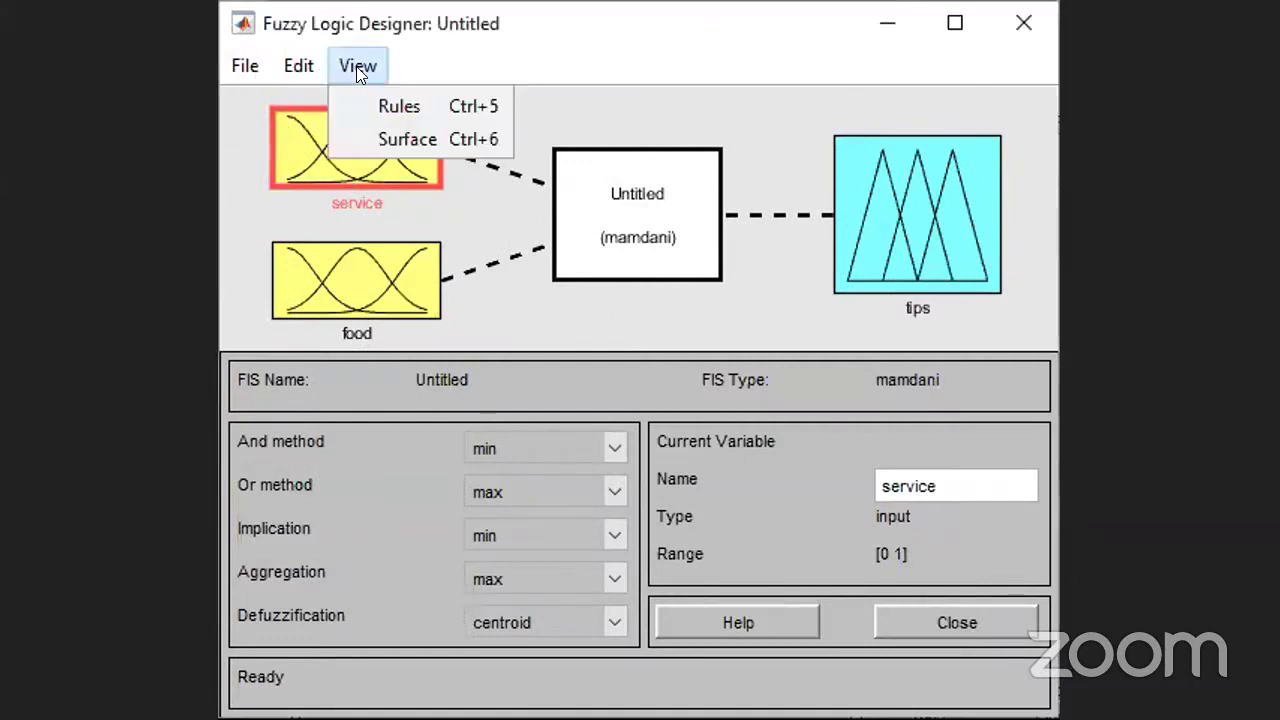
{"action": "left_click", "coordinate": [422, 108]}
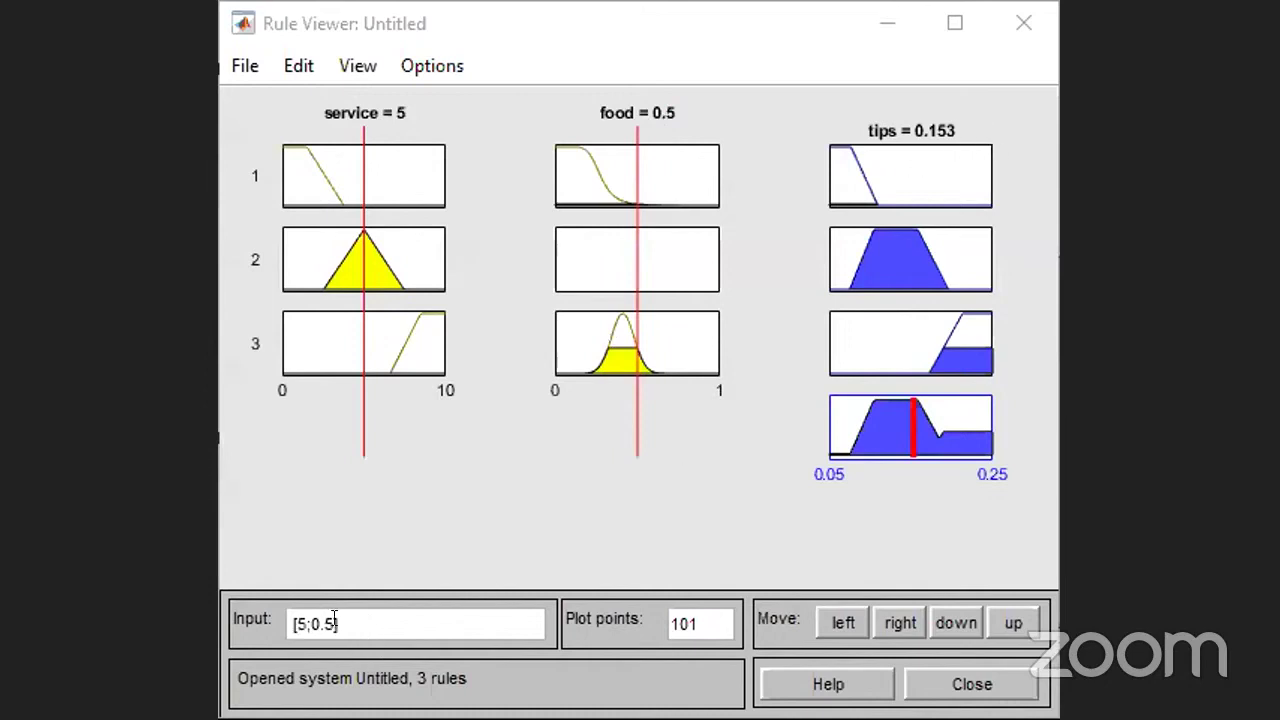
{"action": "left_click_drag", "start_coordinate": [337, 622], "coordinate": [294, 622]}
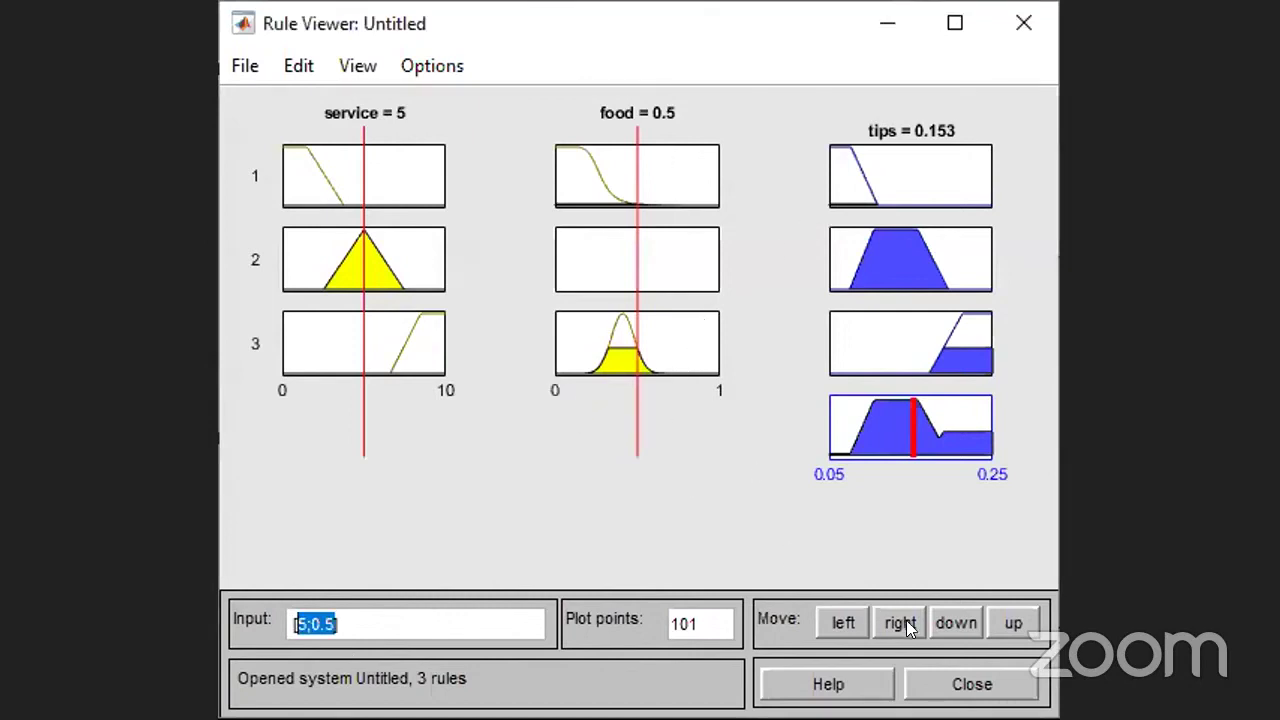
{"action": "left_click", "coordinate": [969, 682]}
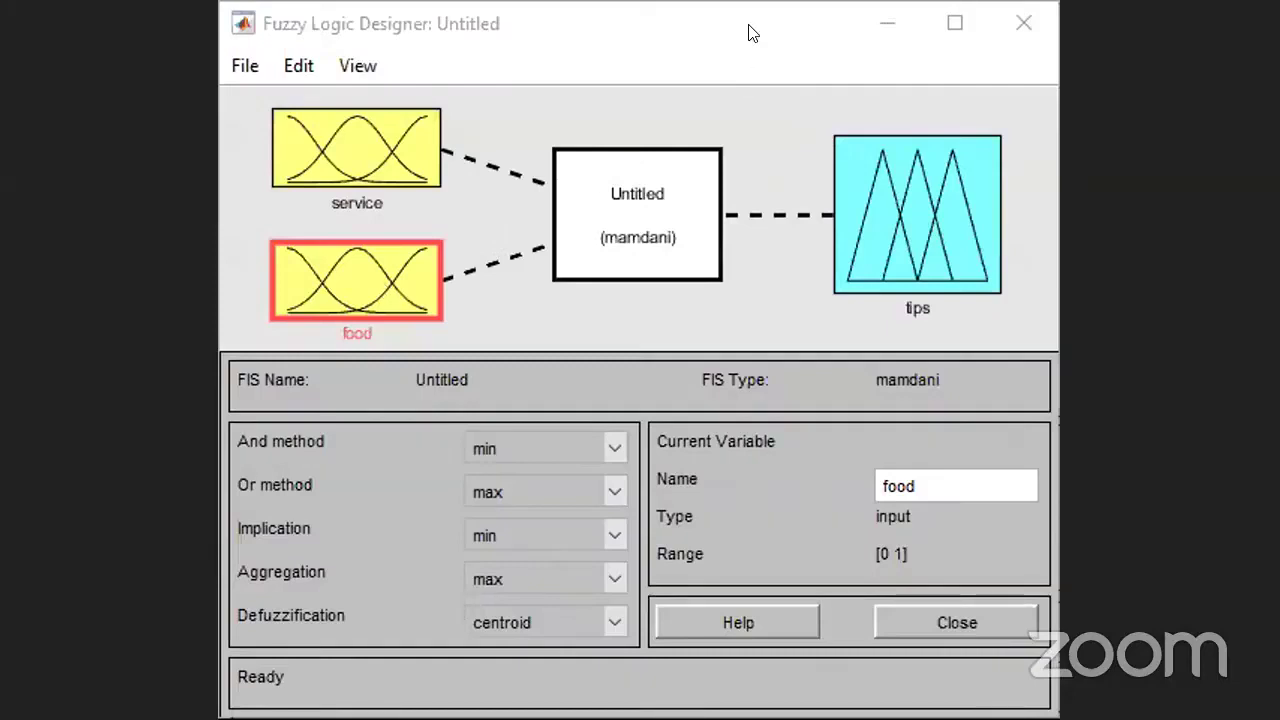
- Set the range of the input variable food to [0 10] in the Membership Function Editor
{"action": "left_click", "coordinate": [546, 127]}
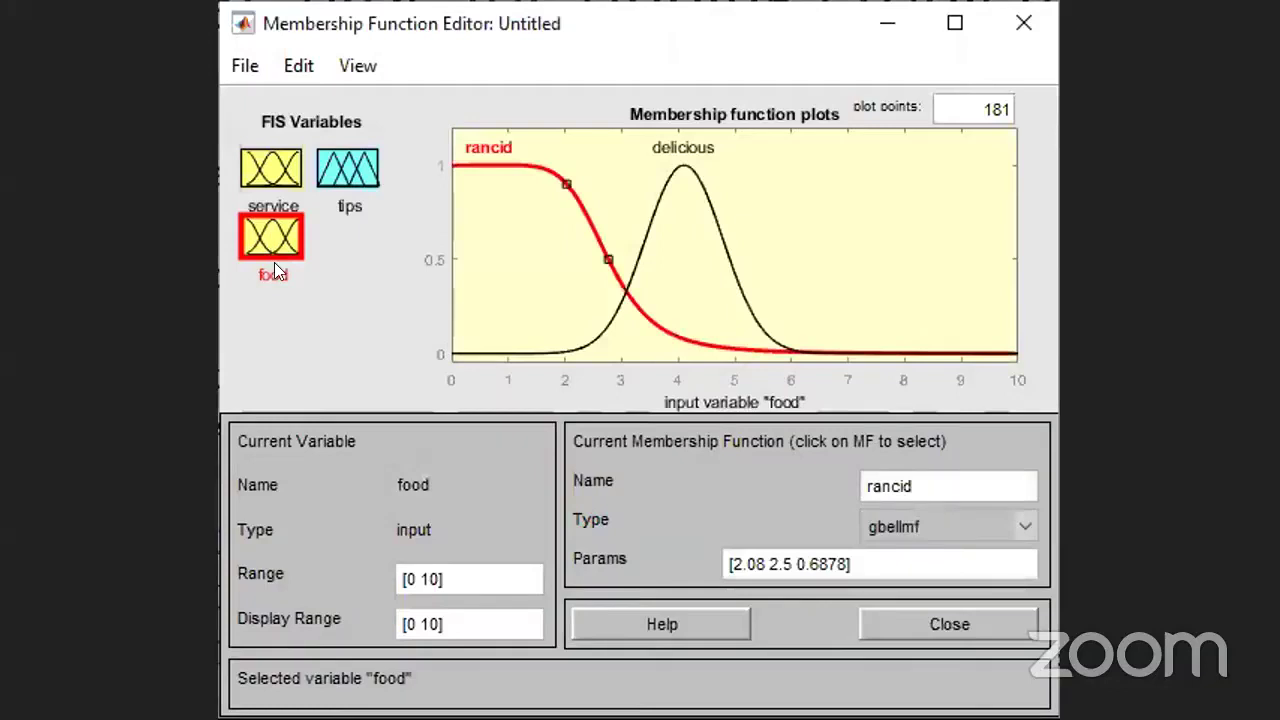
{"action": "left_click_drag", "start_coordinate": [442, 578], "coordinate": [404, 578]}
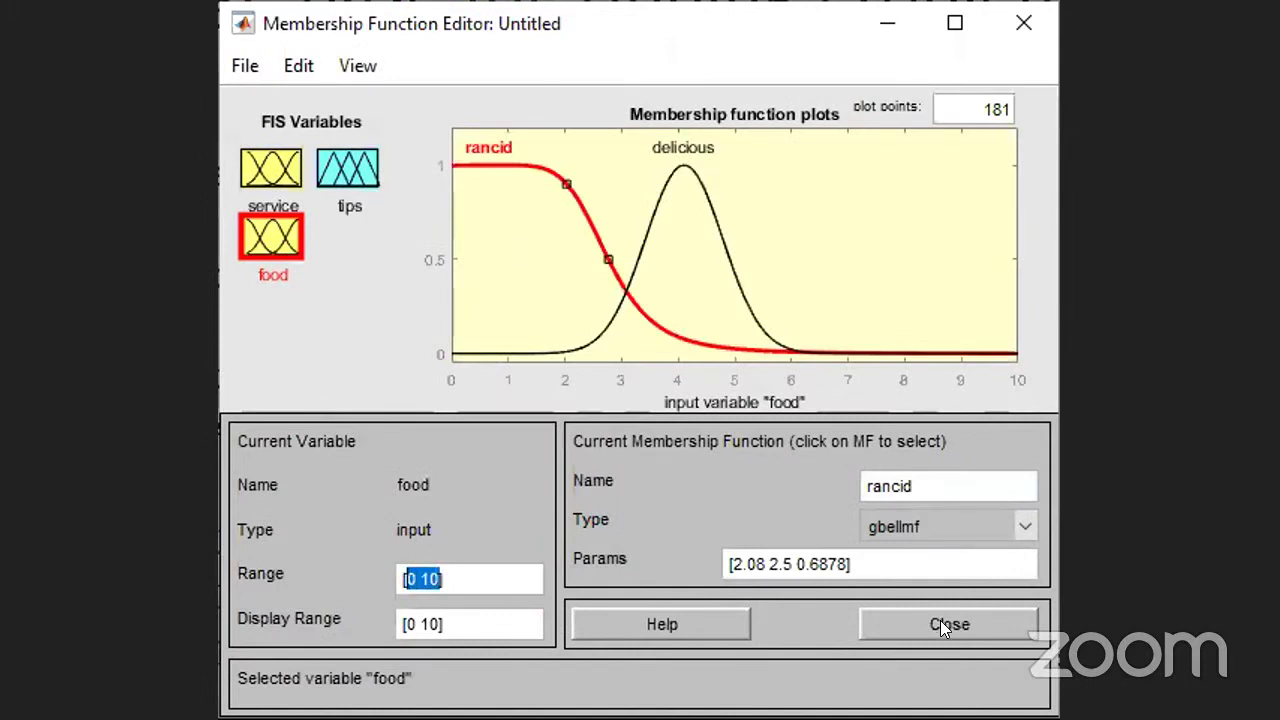
{"action": "left_click", "coordinate": [352, 330]}
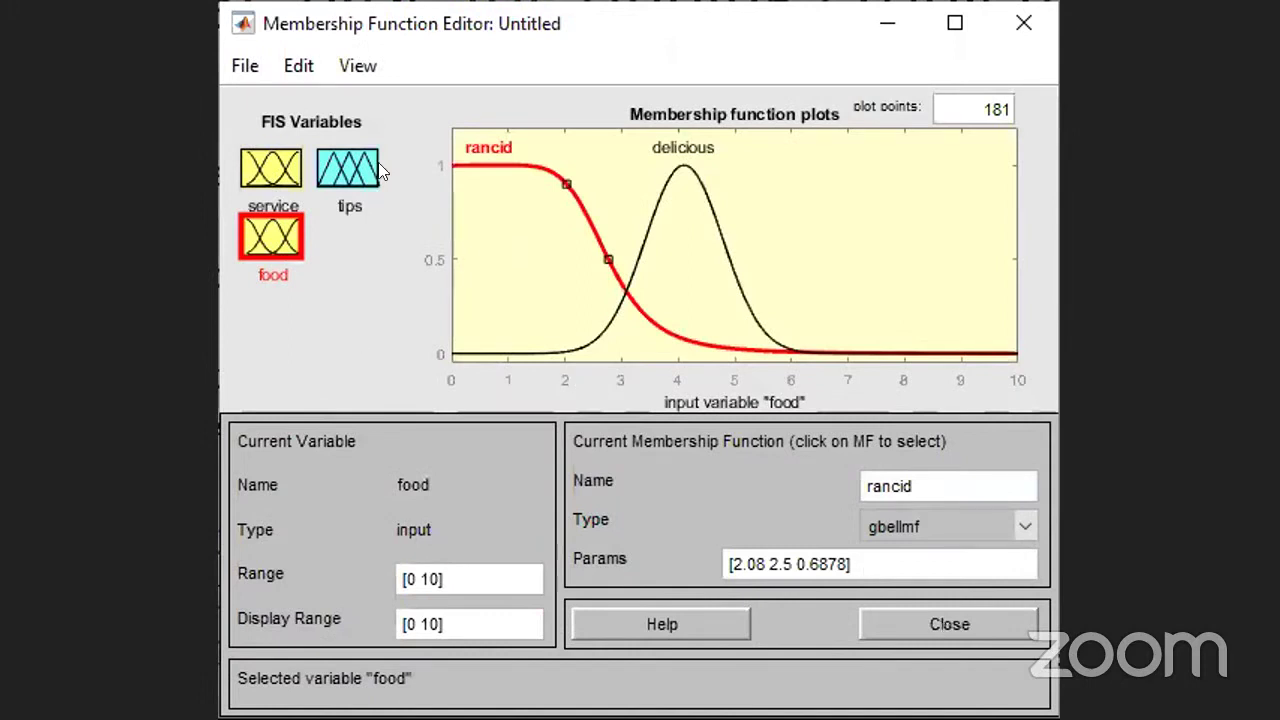
- Open the Rule Viewer and evaluate the system for the input [3 8]
{"action": "left_click", "coordinate": [357, 65]}
{"action": "left_click", "coordinate": [390, 106]}
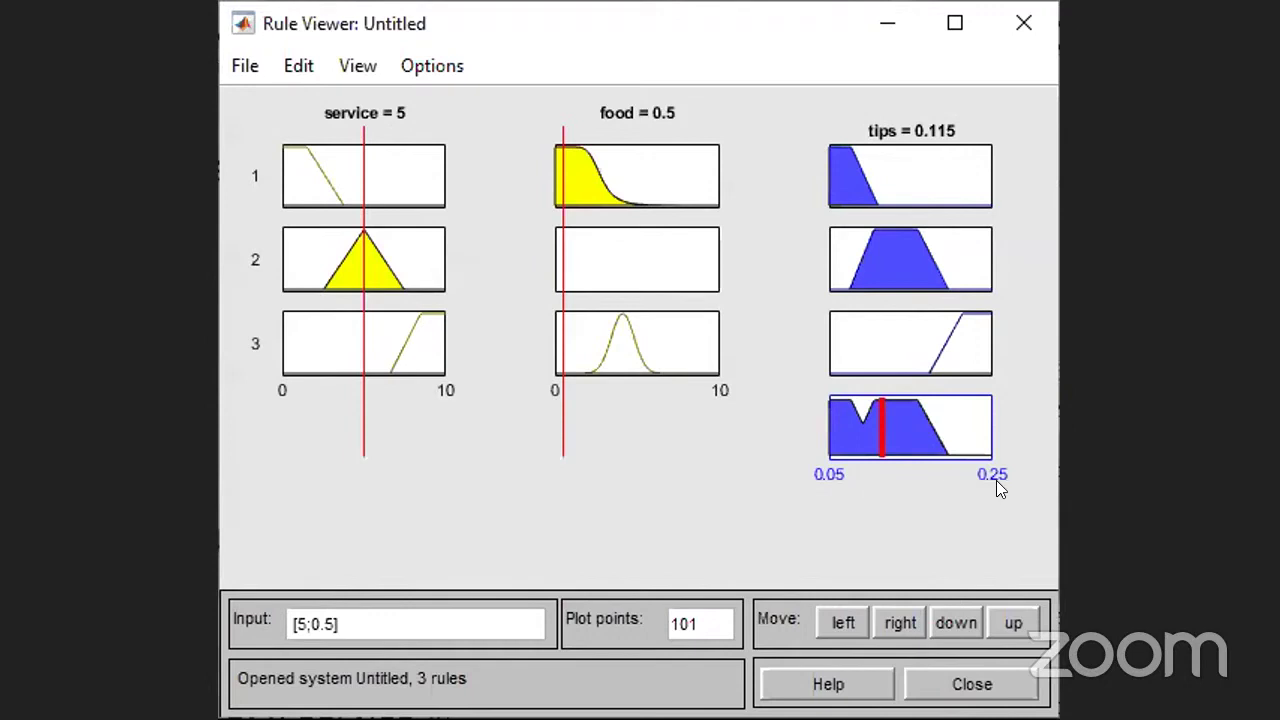
{"action": "left_click_drag", "start_coordinate": [336, 624], "coordinate": [298, 622]}
{"action": "key", "text": "BackSpace"}
{"action": "type", "text": "3]"}
{"action": "type", "text": " 8"}
{"action": "left_click", "coordinate": [430, 612]}
{"action": "key", "text": "Return"}
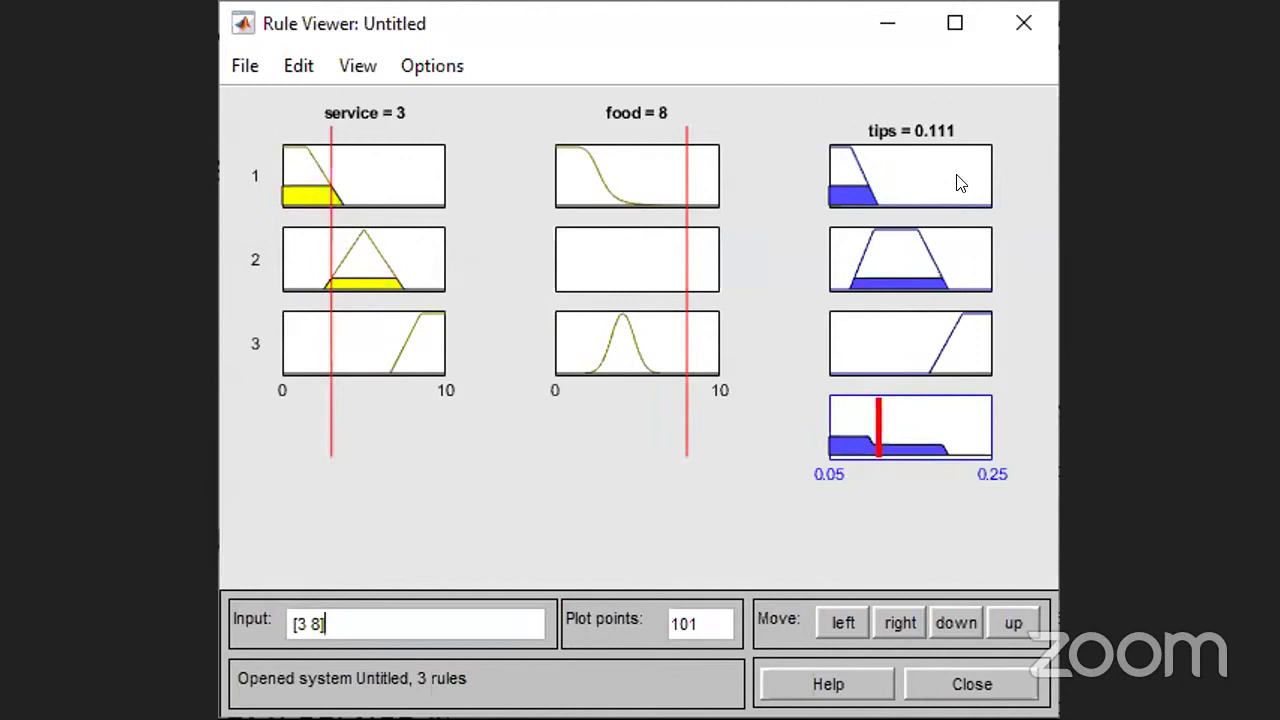
- Evaluate the system in the Rule Viewer for the input [10 10]
{"action": "key", "text": "Left"}
{"action": "key", "text": "Left"}
{"action": "key", "text": "Left"}
{"action": "key", "text": "Left"}
{"action": "key", "text": "Delete"}
{"action": "key", "text": "Delete"}
{"action": "type", "text": "10"}
{"action": "key", "text": "Delete"}
{"action": "type", "text": "10"}
{"action": "key", "text": "Return"}
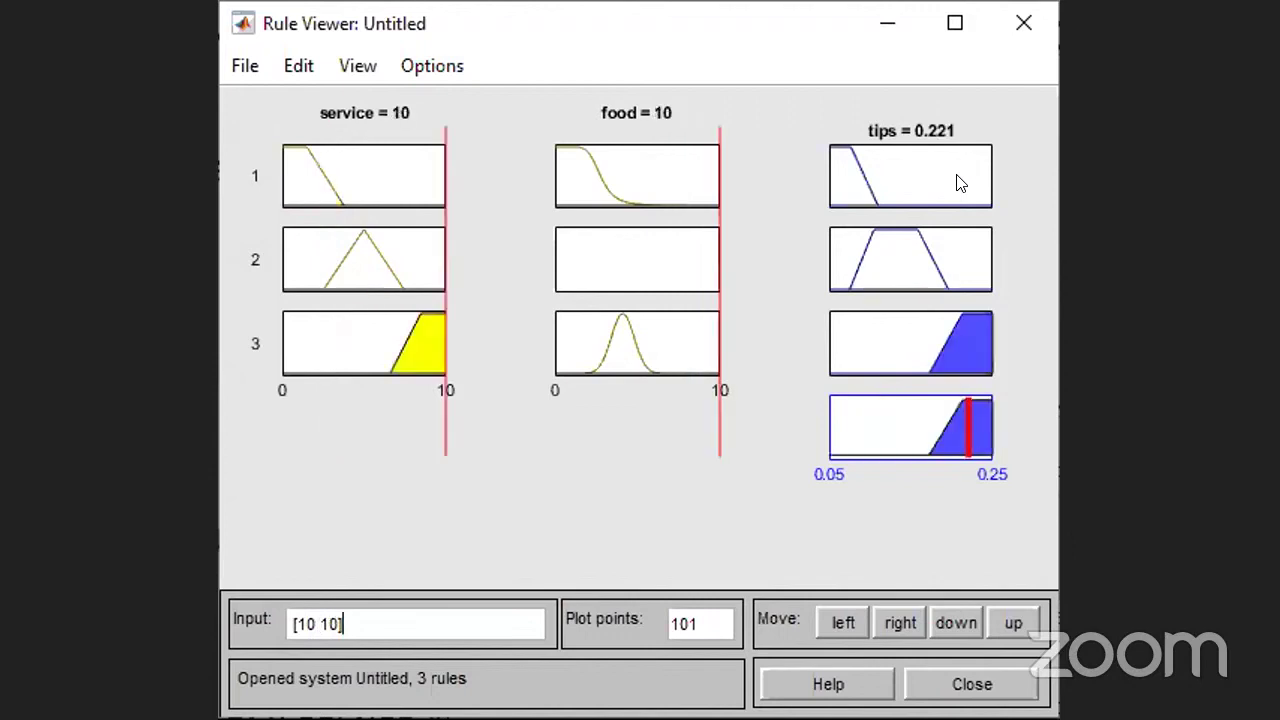
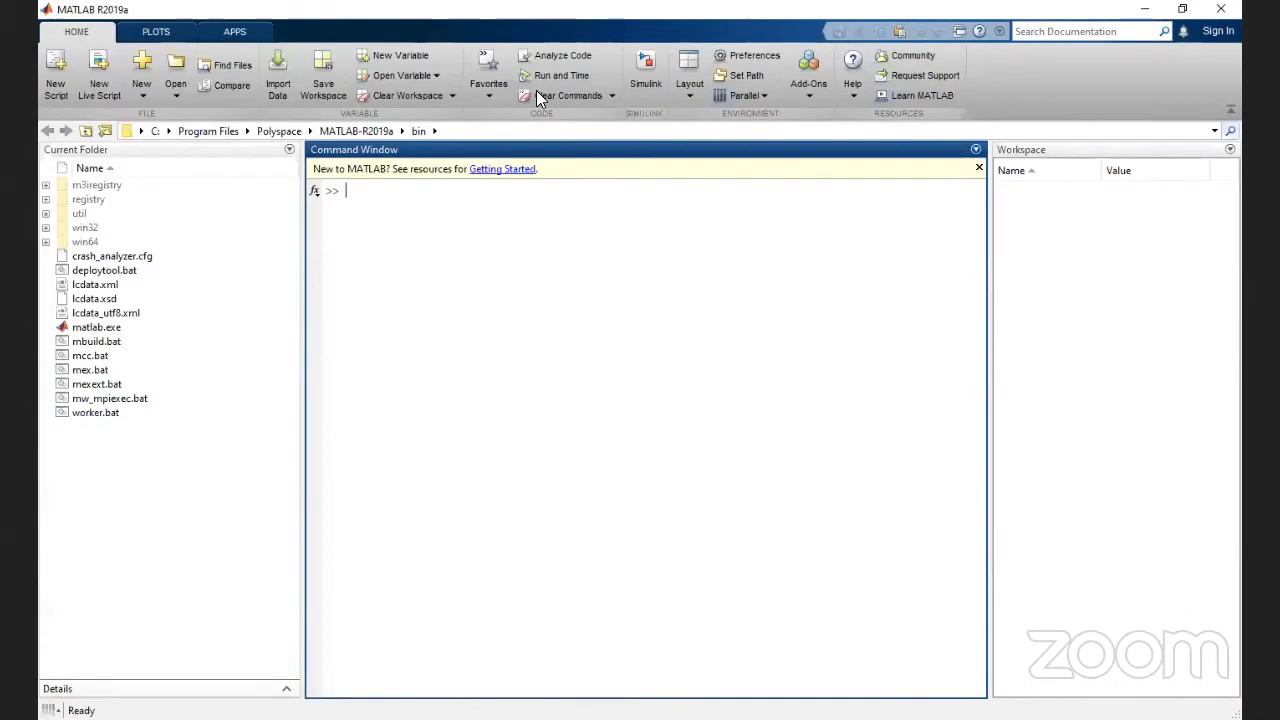
- Launch the Fuzzy Logic Designer from MATLAB's control system design and analysis apps
{"action": "left_click", "coordinate": [242, 34]}
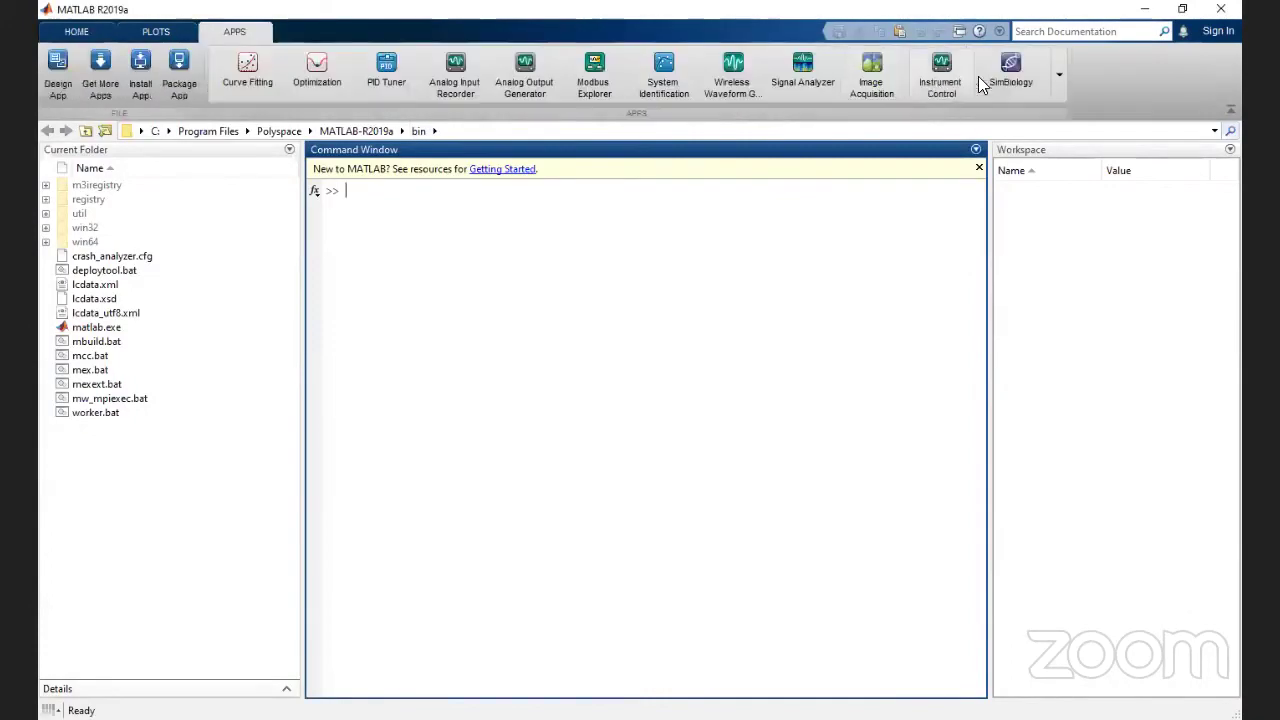
{"action": "left_click", "coordinate": [1058, 68]}
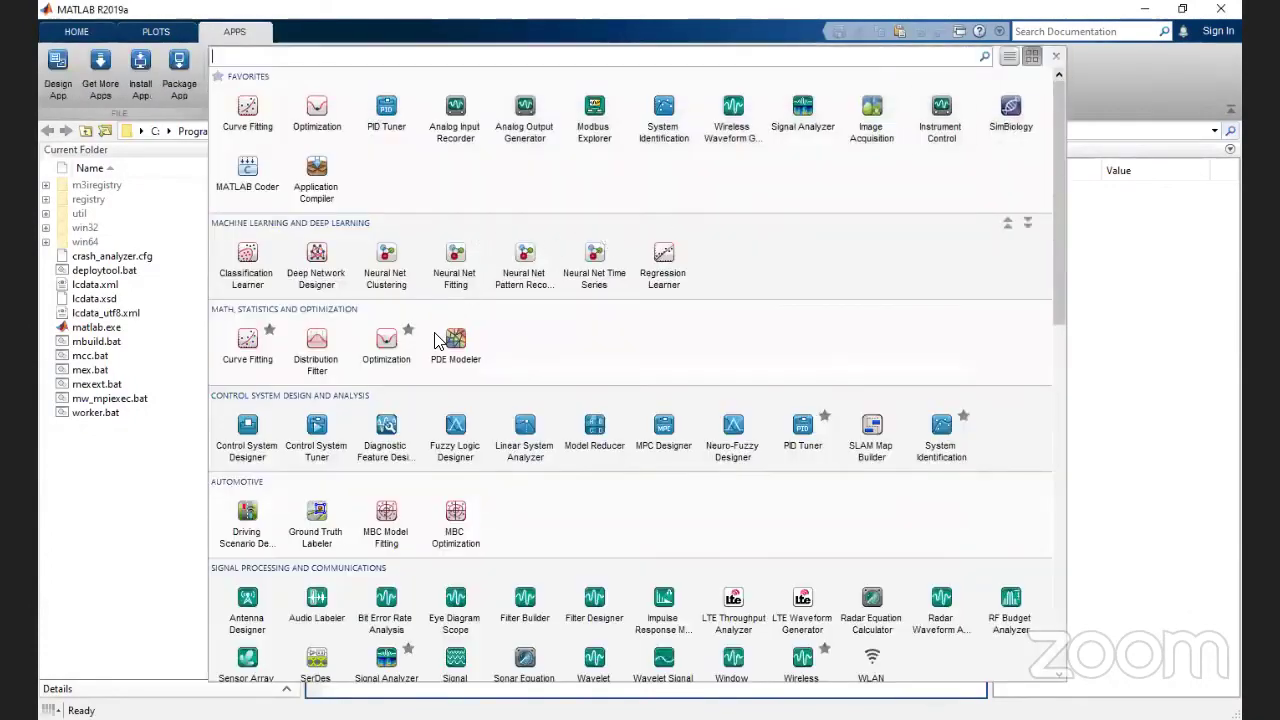
{"action": "left_click", "coordinate": [455, 440]}
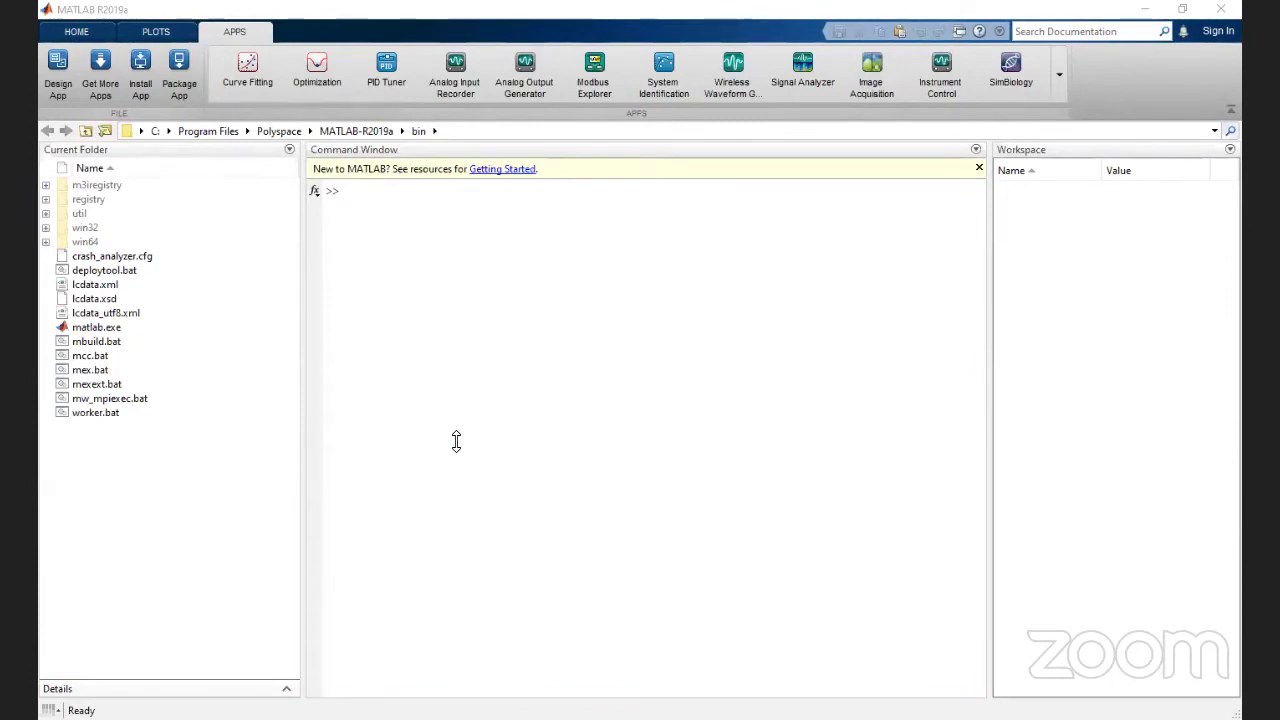
- Import the fuzzy system file washingmachine.fis from the AN folder inside 4-28-5-2020 of PSR-FDP-25-3-2020 to 30-5-2020
{"action": "key", "text": "Down"}
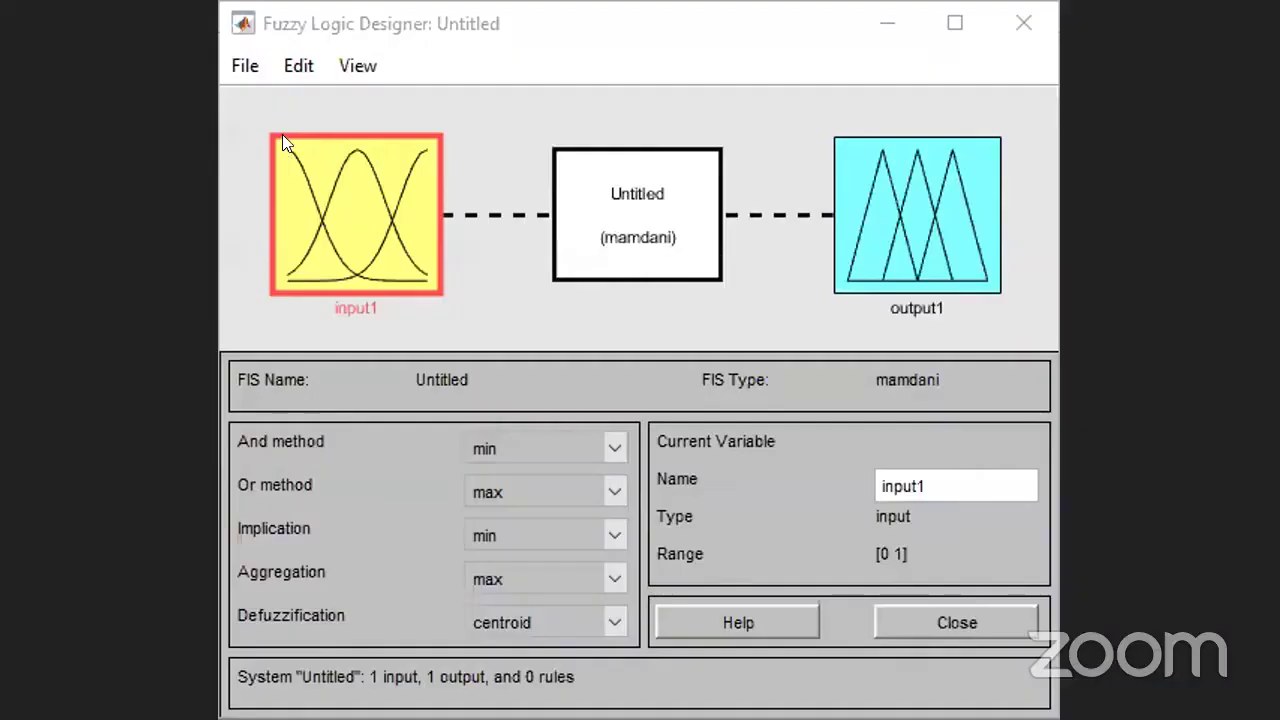
{"action": "left_click", "coordinate": [246, 68]}
{"action": "mouse_move", "coordinate": [300, 160]}
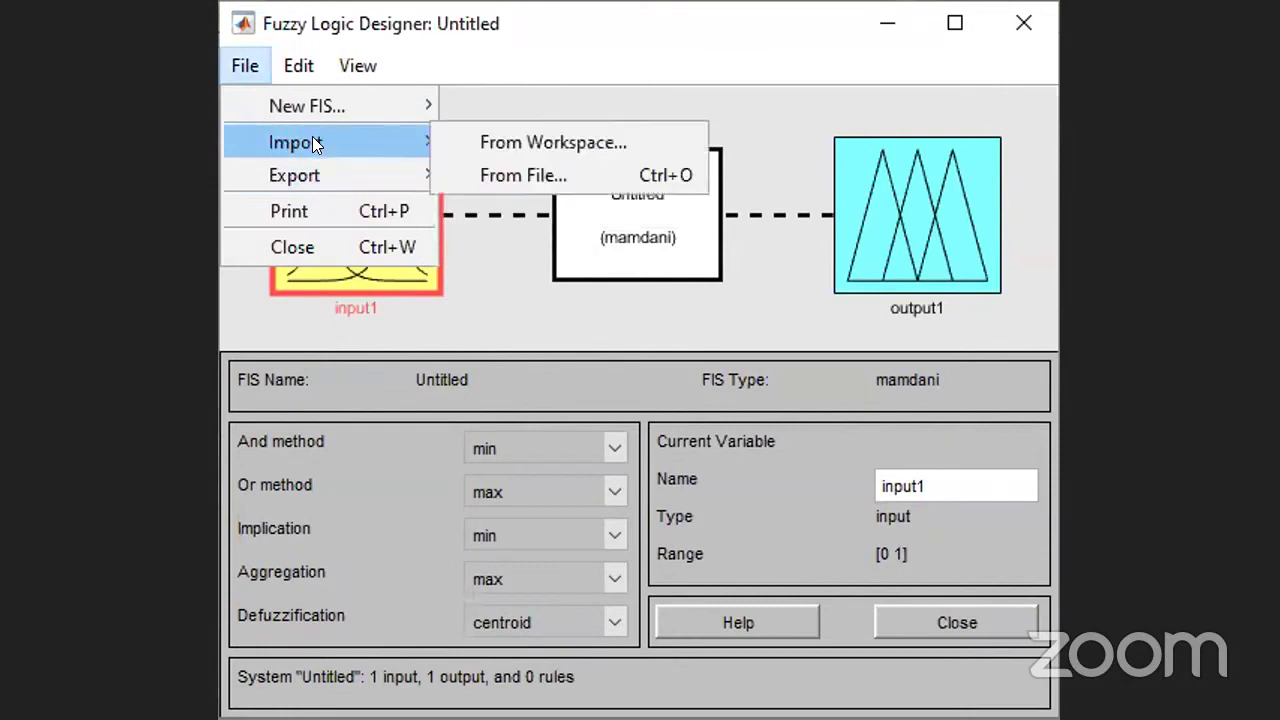
{"action": "left_click", "coordinate": [524, 173]}
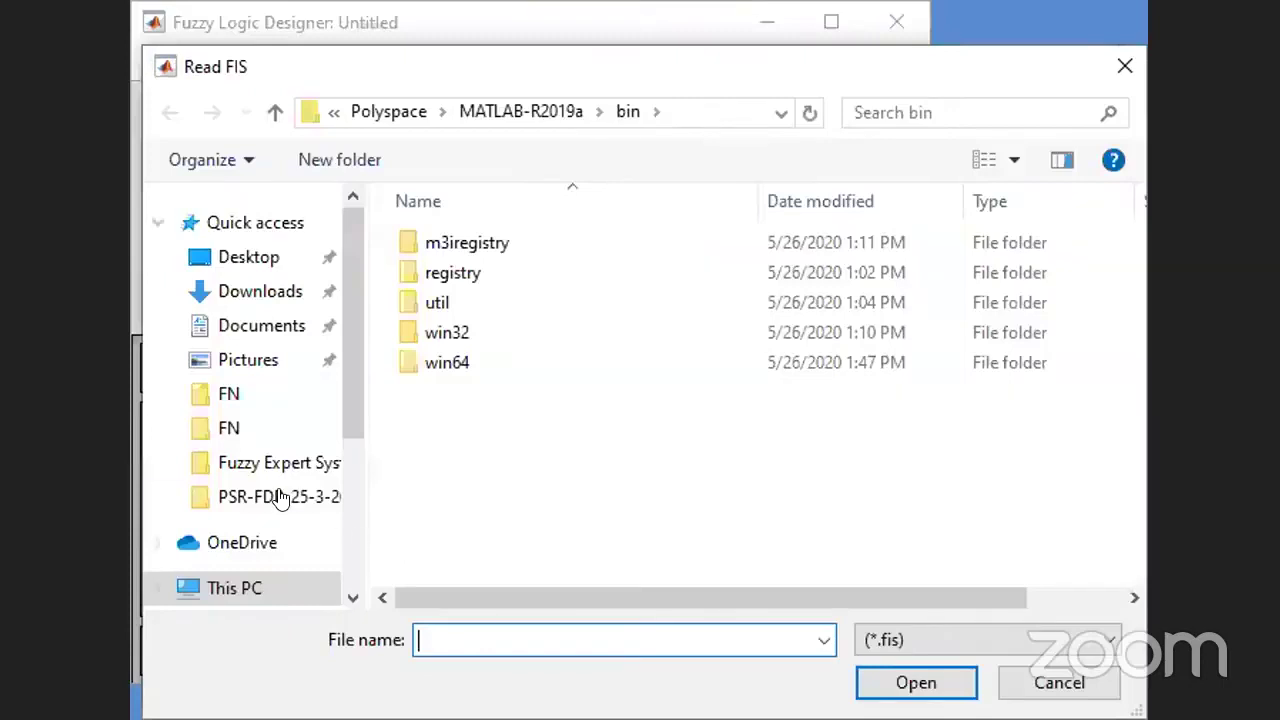
{"action": "left_click", "coordinate": [278, 497]}
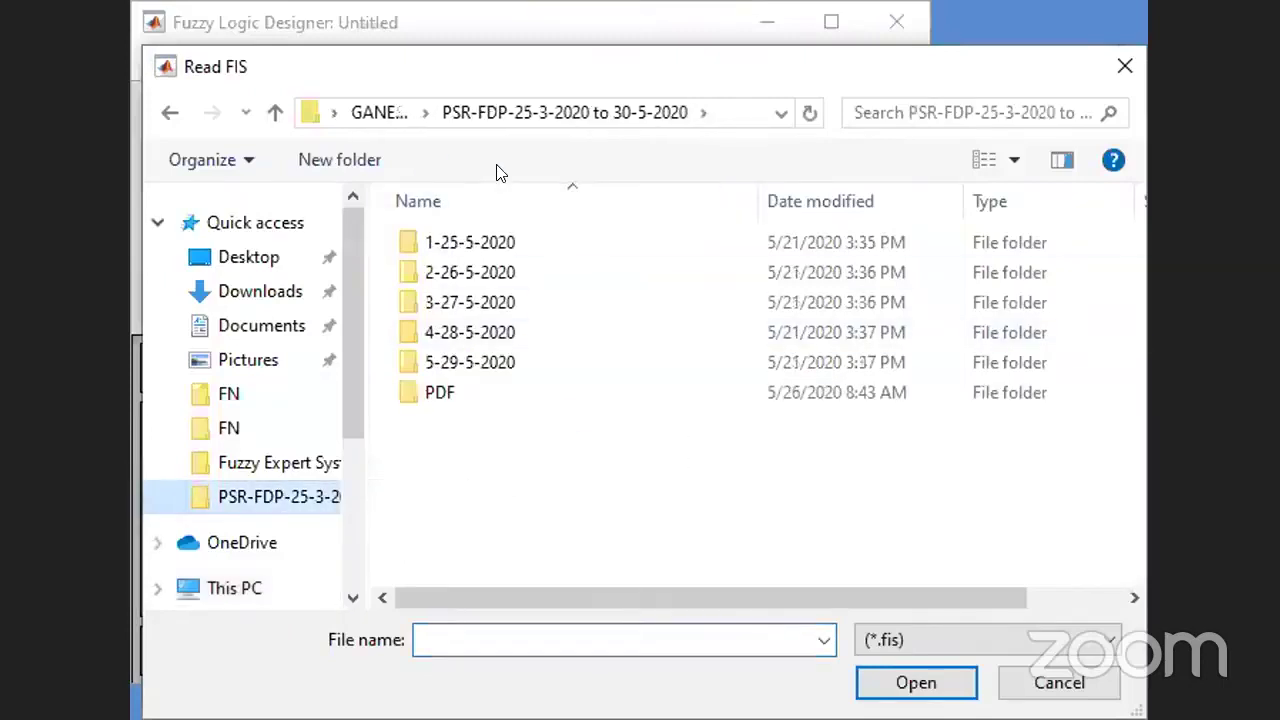
{"action": "double_click", "coordinate": [468, 334]}
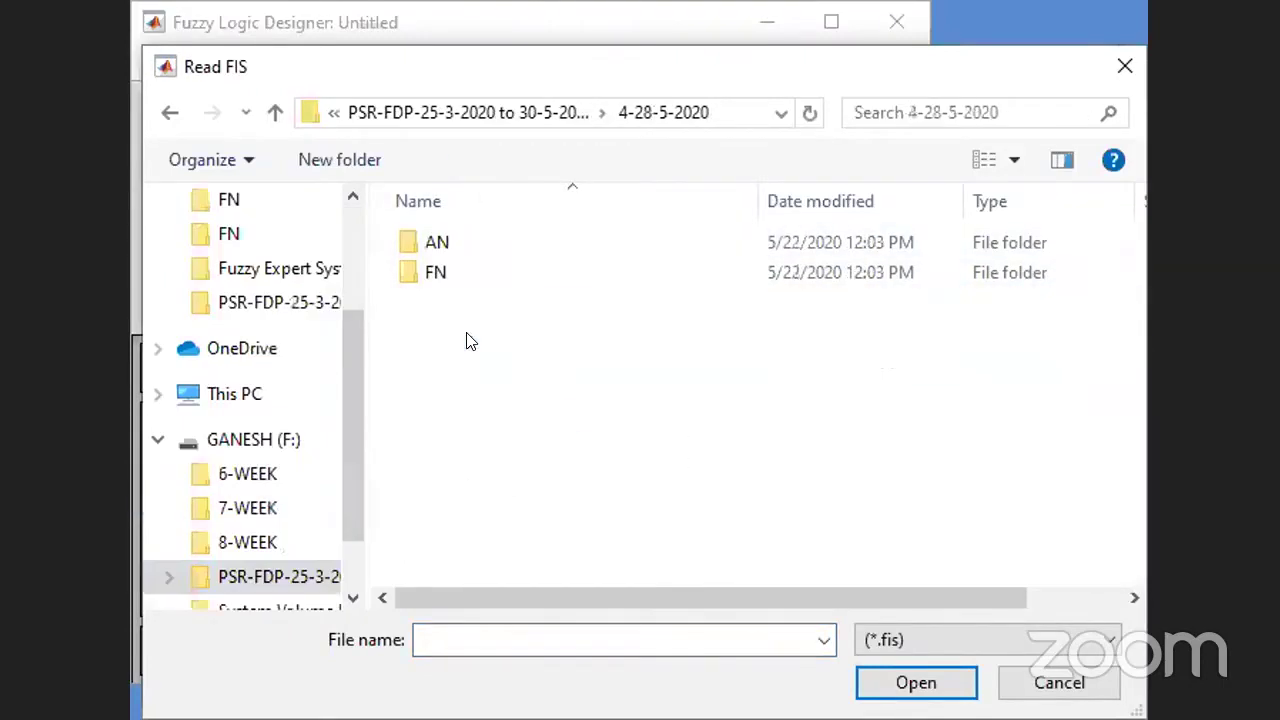
{"action": "double_click", "coordinate": [440, 246]}
{"action": "left_click", "coordinate": [446, 250]}
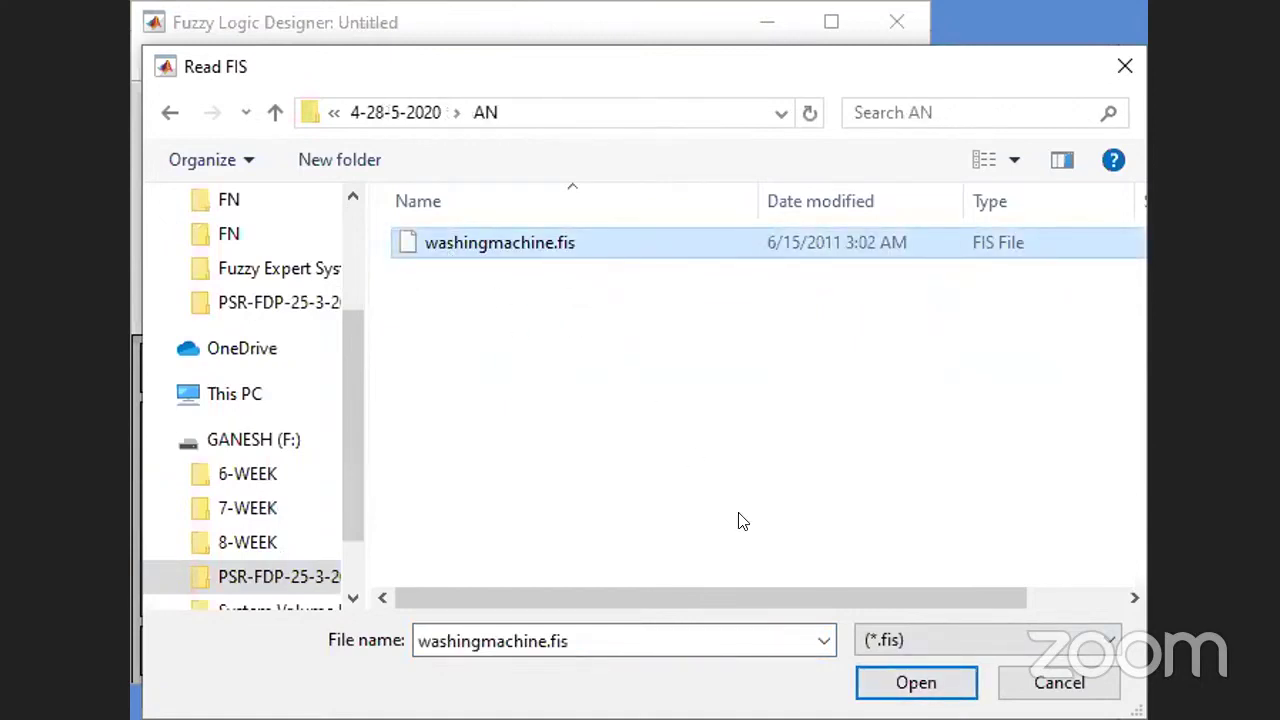
{"action": "left_click", "coordinate": [910, 686]}
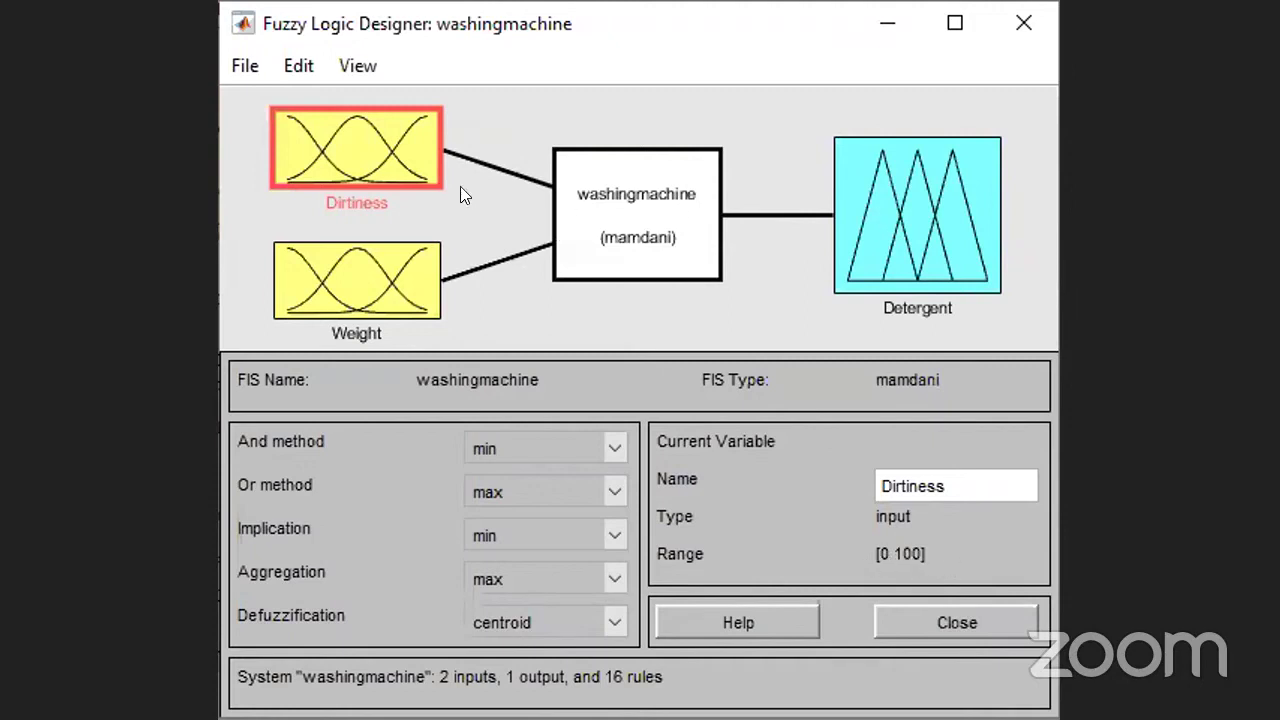
- Inspect the AlmostClean, Dirty, Soiled and Filthy membership functions of the input Dirtiness in the Membership Function Editor
{"action": "double_click", "coordinate": [360, 170]}
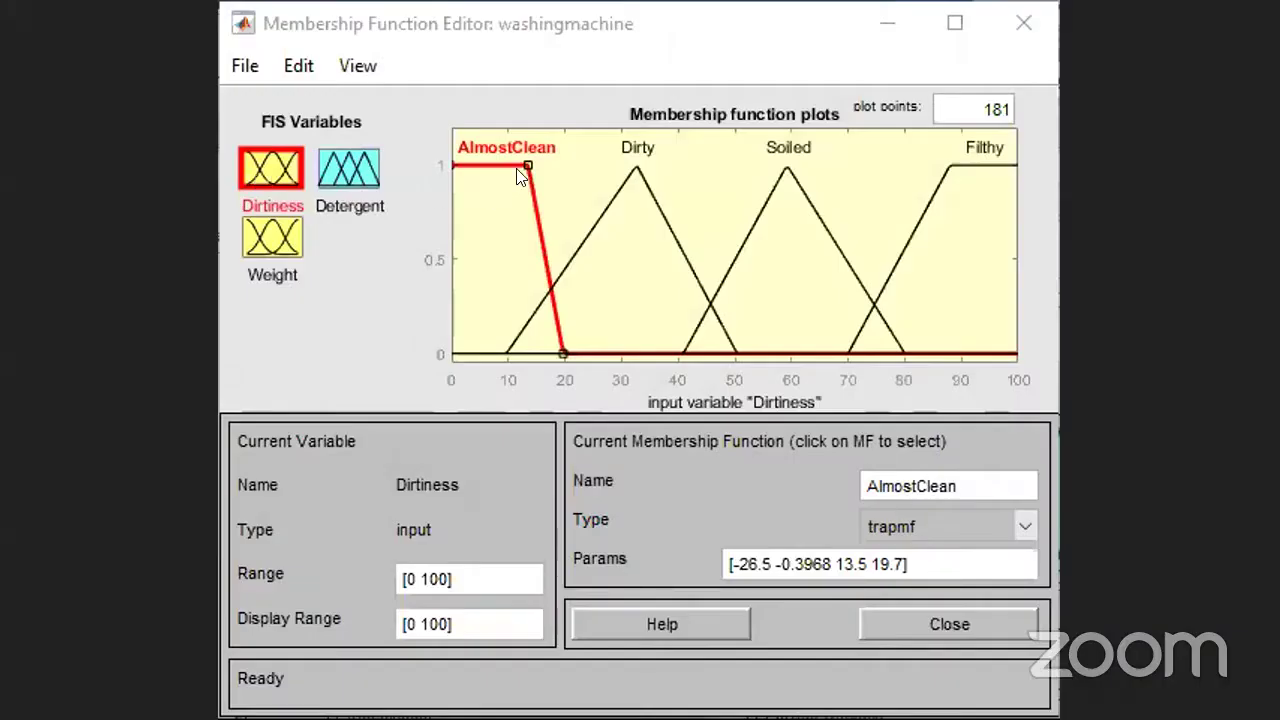
{"action": "left_click", "coordinate": [632, 186]}
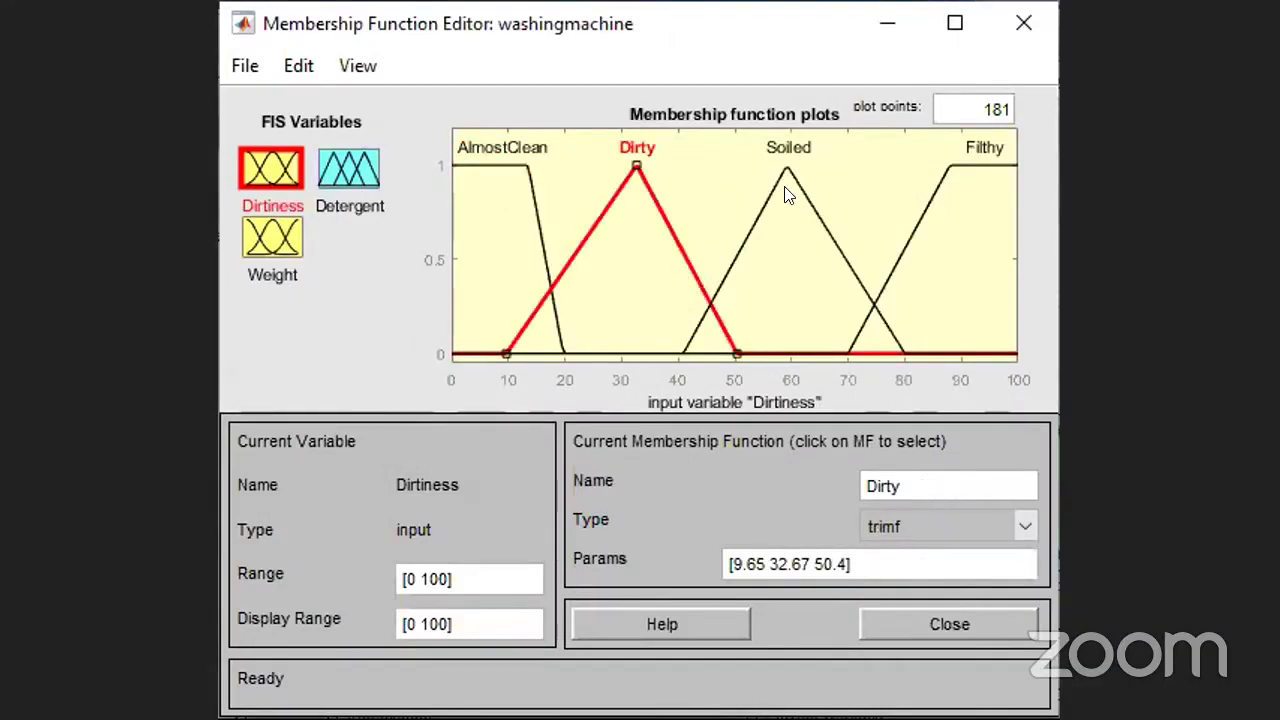
{"action": "left_click", "coordinate": [786, 194]}
{"action": "left_click", "coordinate": [938, 200]}
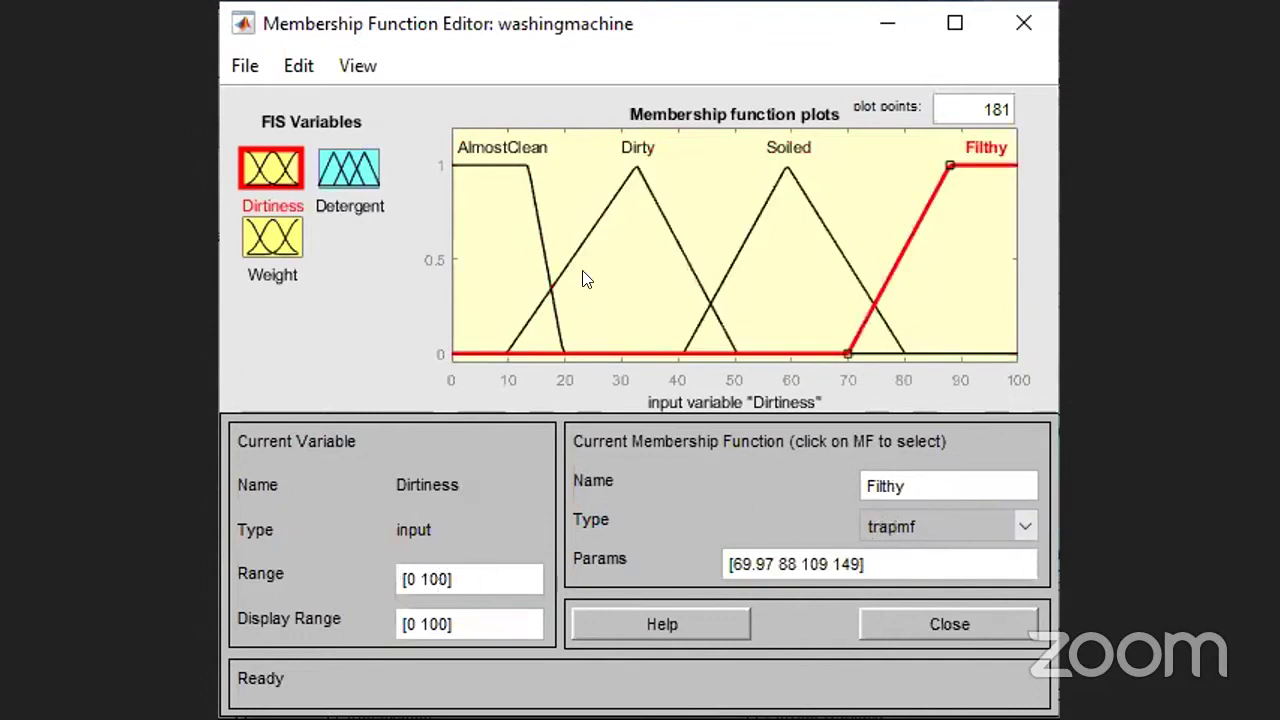
{"action": "left_click", "coordinate": [505, 166]}
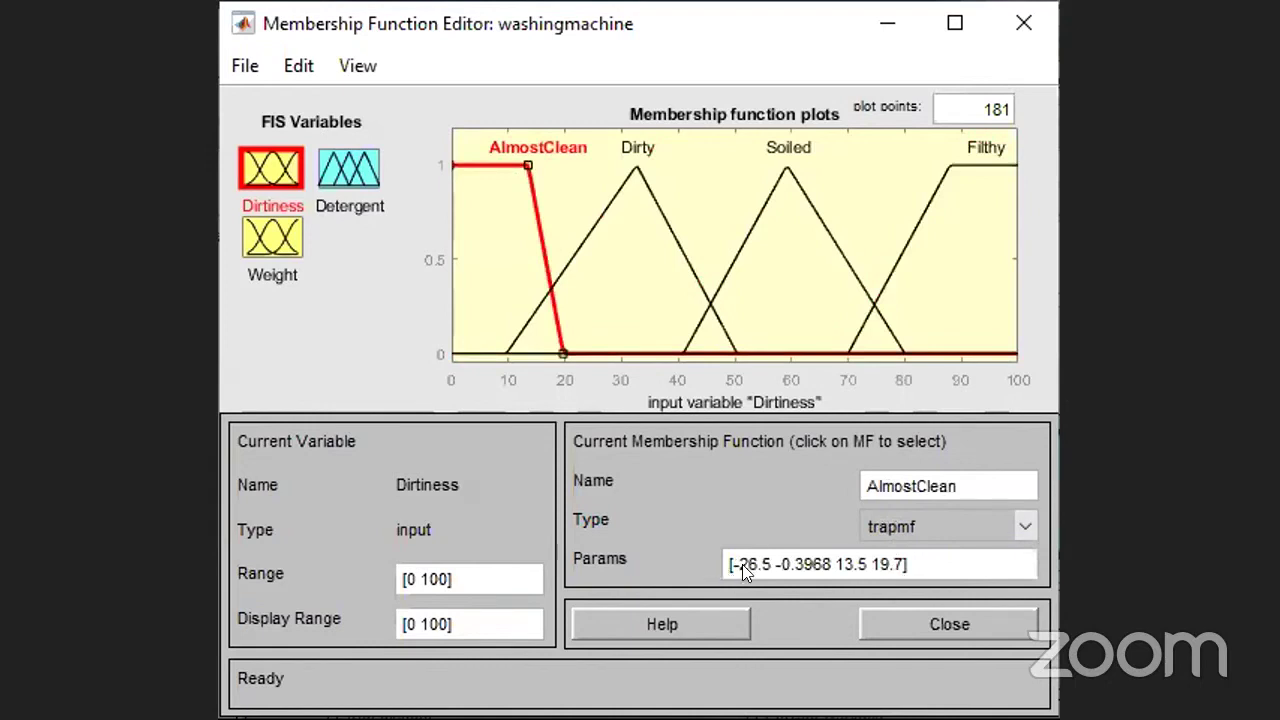
{"action": "left_click", "coordinate": [586, 243]}
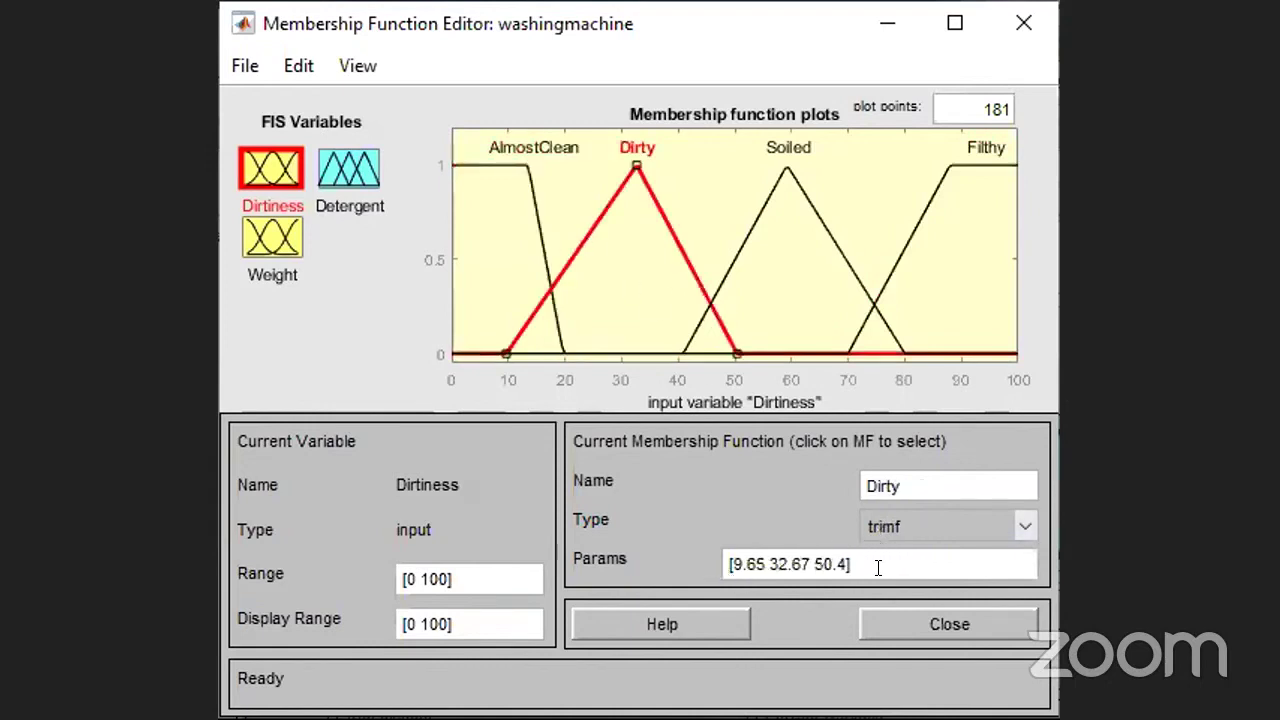
- Inspect the types and parameters of the VeryLight, Light, Heavy and VeryHeavy membership functions of the input Weight
{"action": "left_click", "coordinate": [290, 235]}
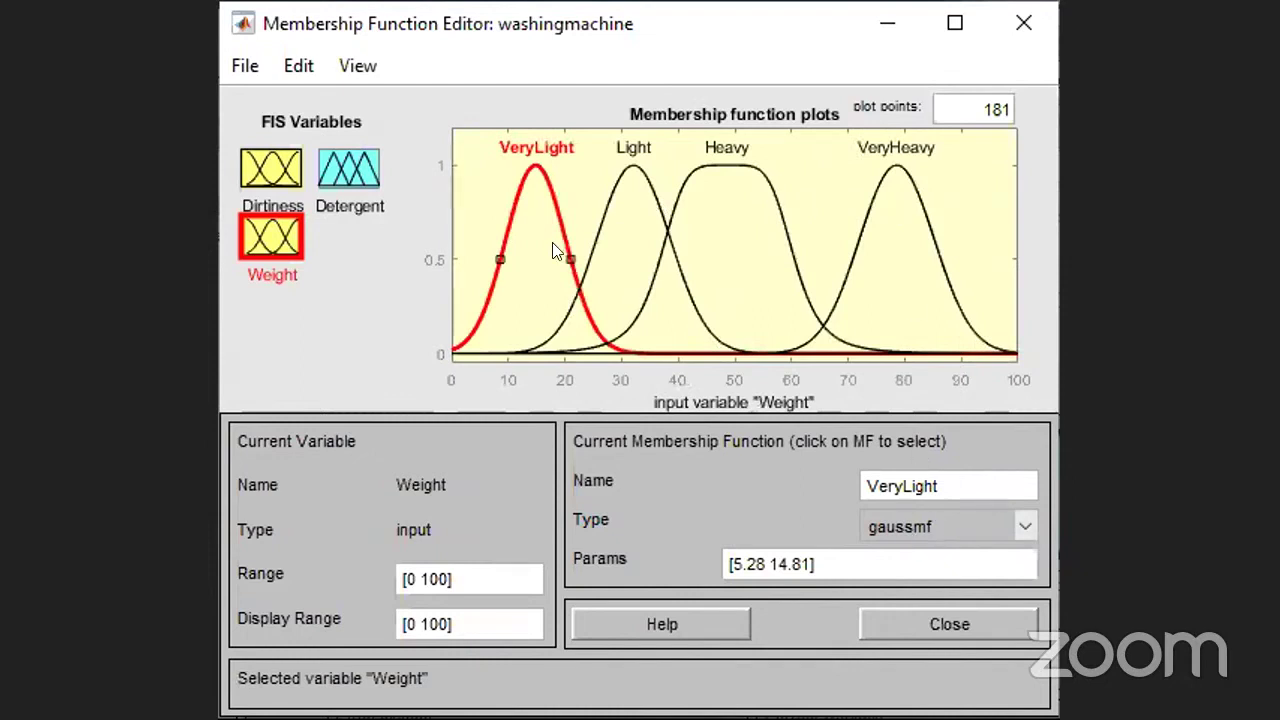
{"action": "left_click", "coordinate": [598, 247]}
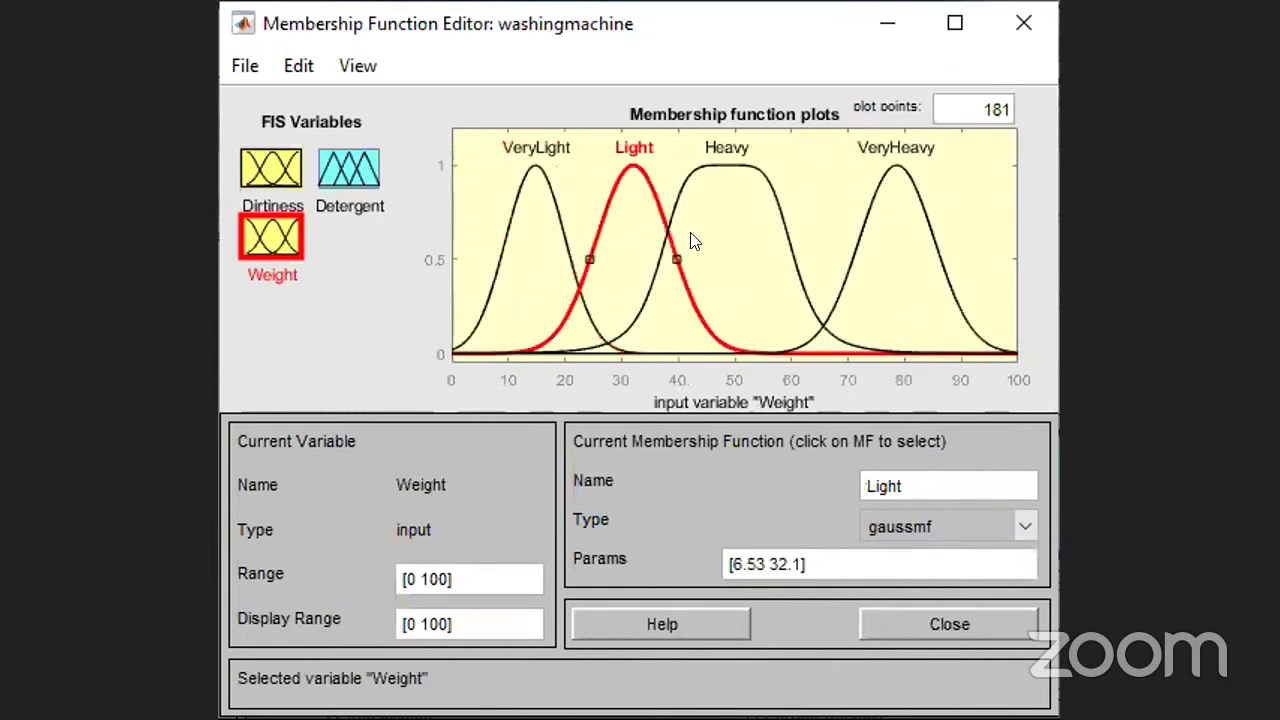
{"action": "left_click", "coordinate": [676, 203]}
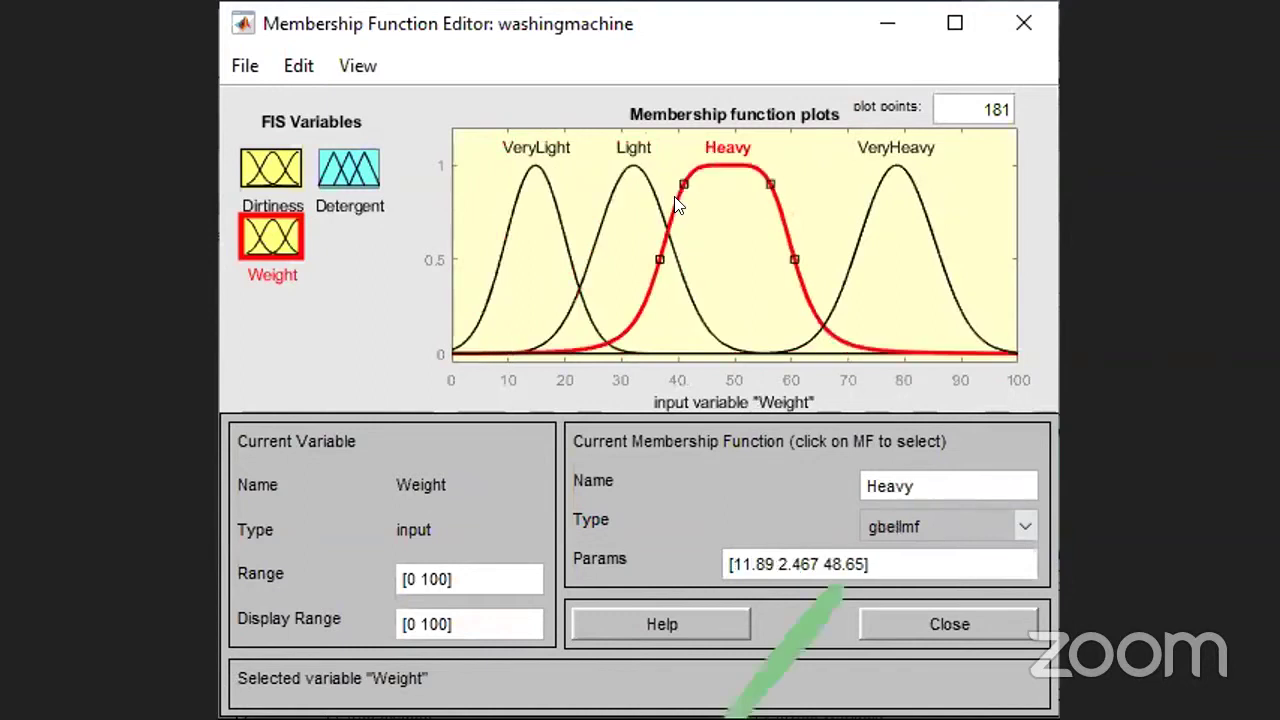
{"action": "left_click", "coordinate": [857, 236]}
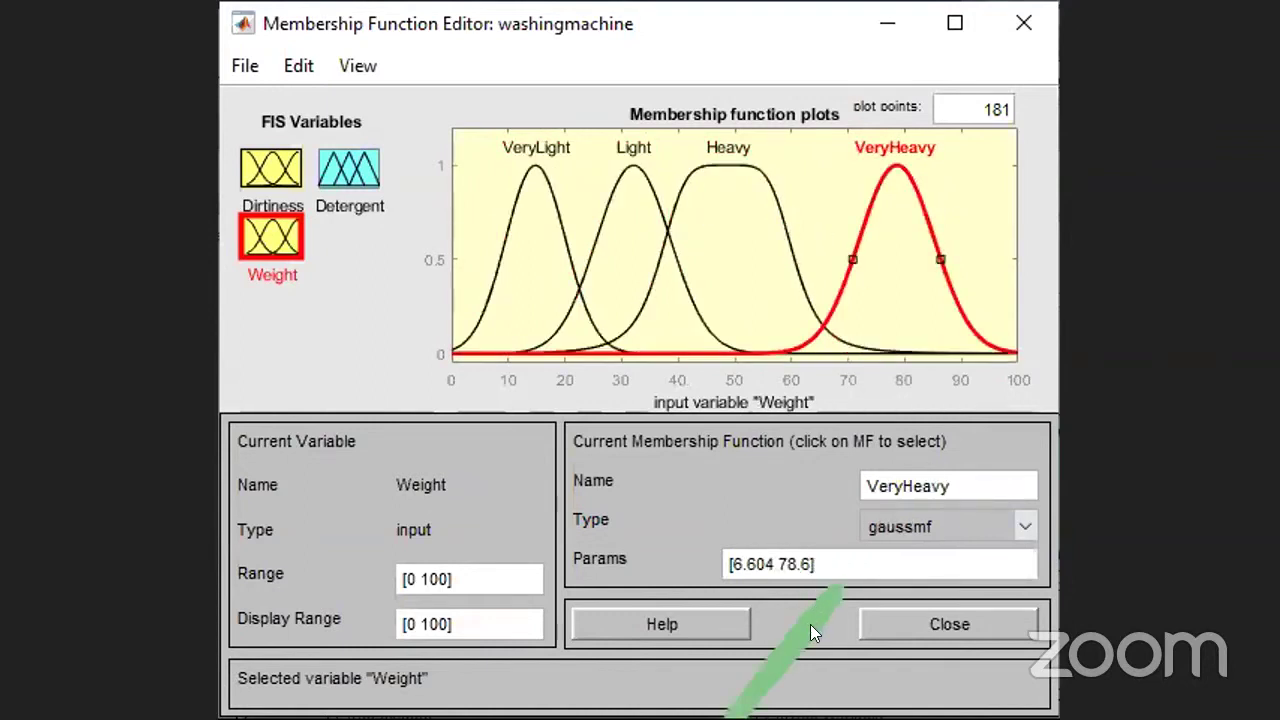
- Inspect the VeryLittle, Little, Much, VeryMuch and maximum membership functions of the output Detergent
{"action": "left_click", "coordinate": [362, 186]}
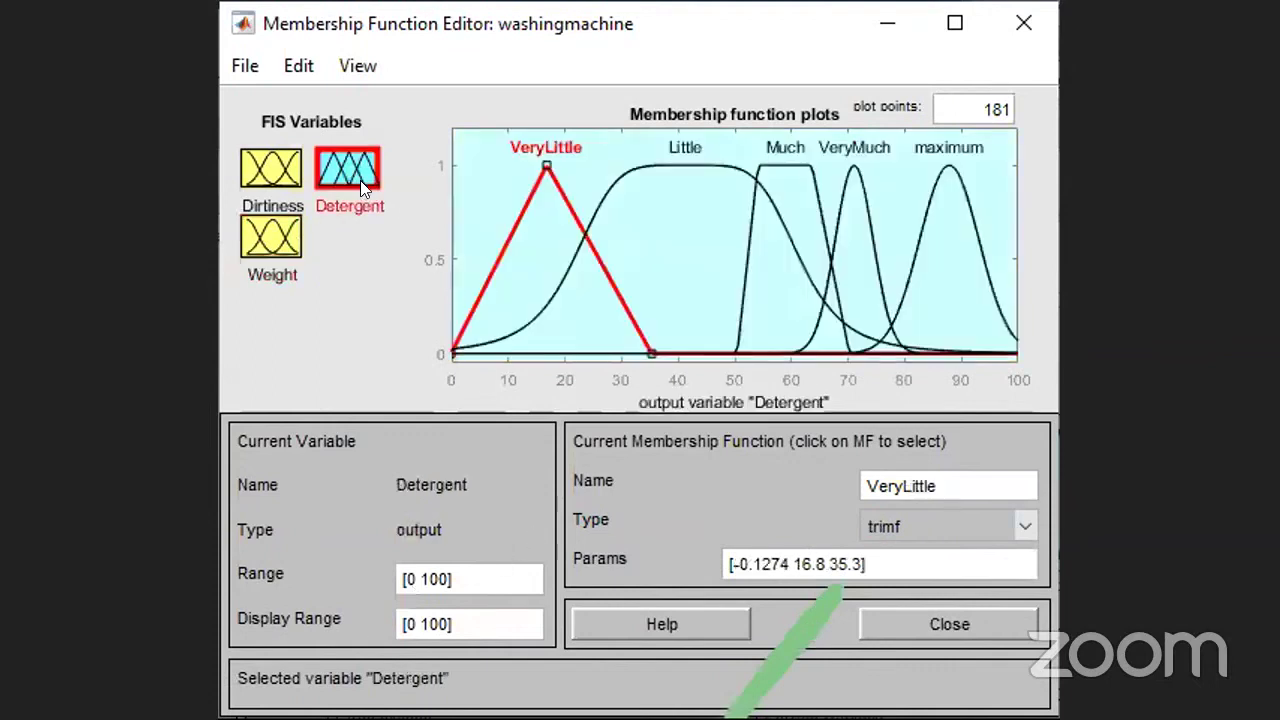
{"action": "left_click", "coordinate": [653, 170]}
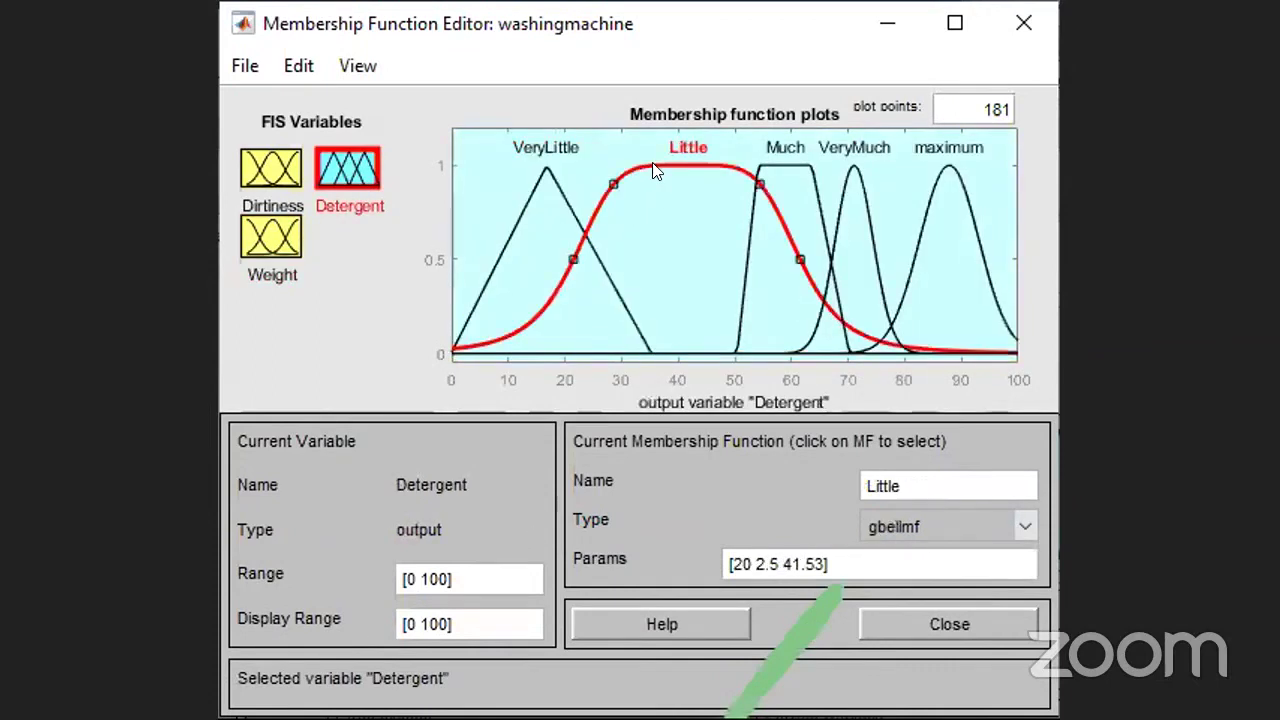
{"action": "left_click", "coordinate": [806, 167]}
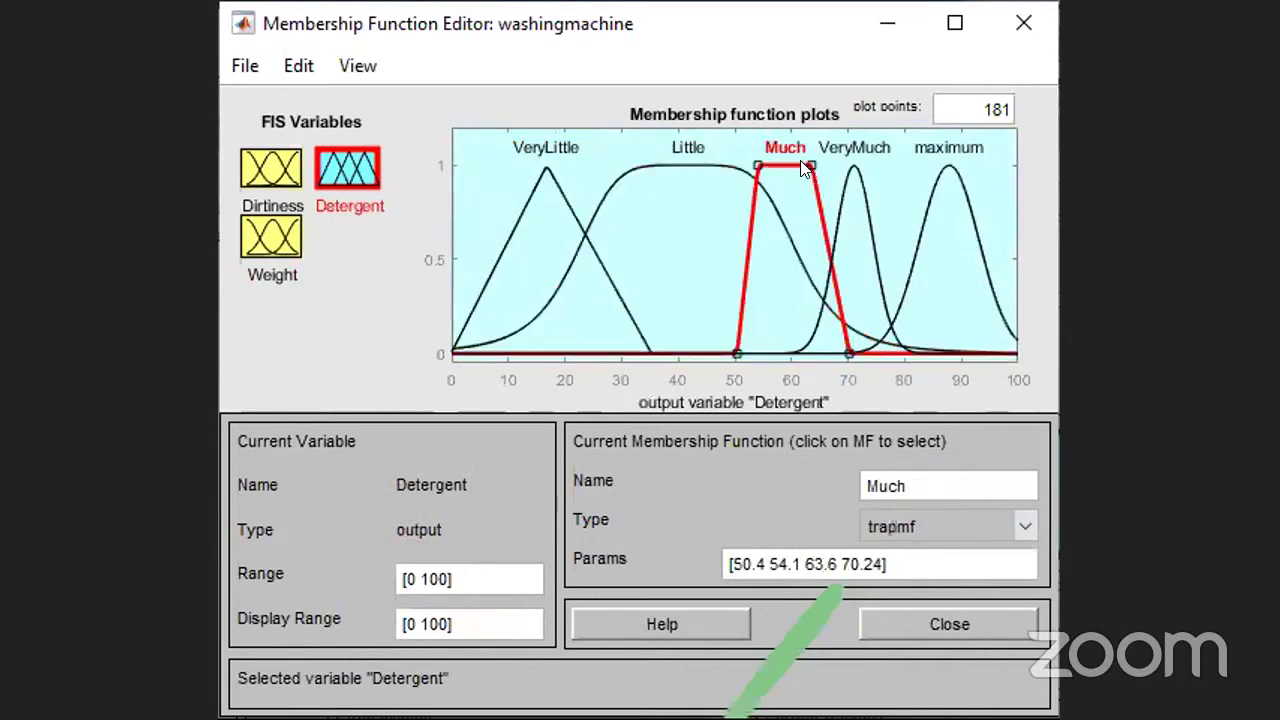
{"action": "left_click", "coordinate": [853, 176]}
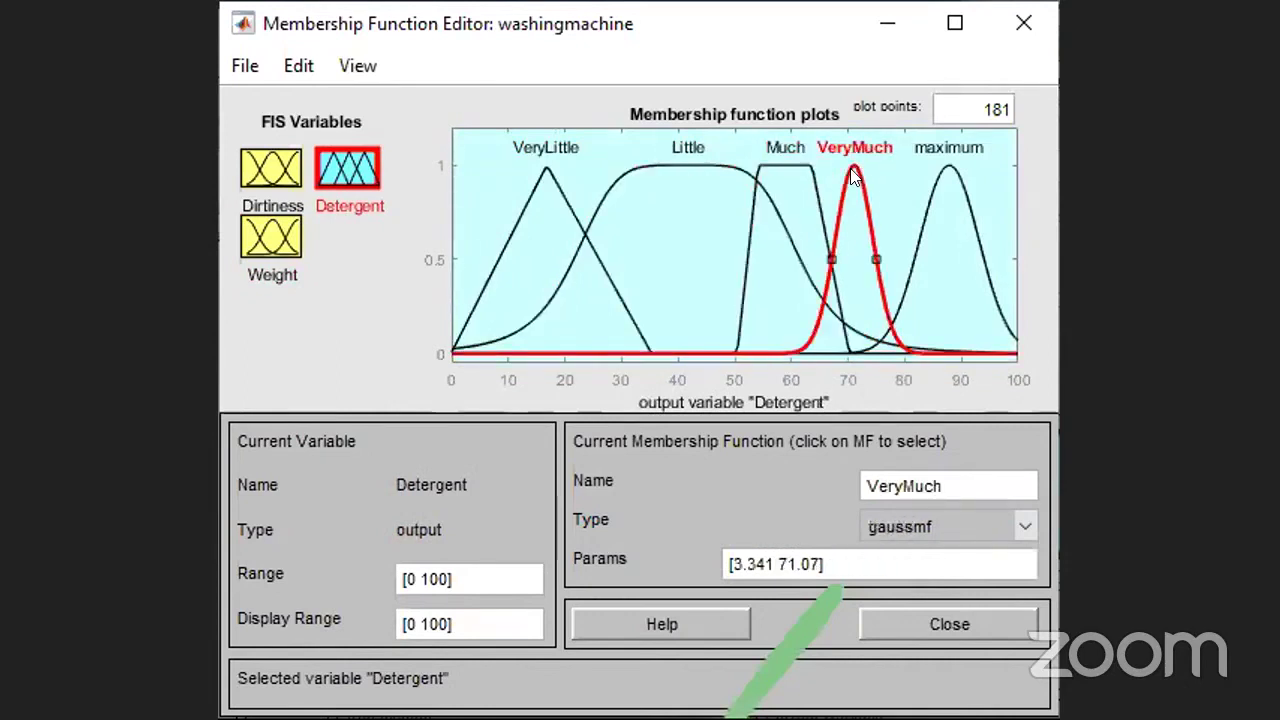
{"action": "left_click", "coordinate": [949, 168]}
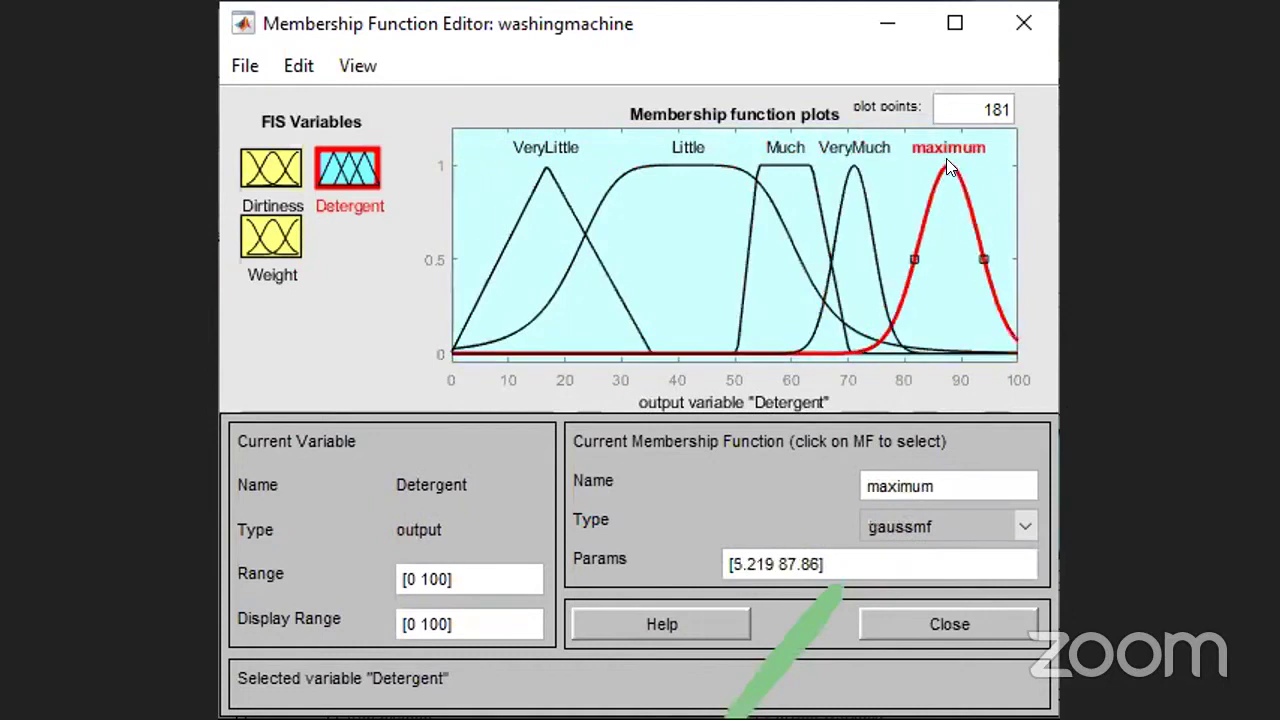
{"action": "left_click", "coordinate": [564, 208]}
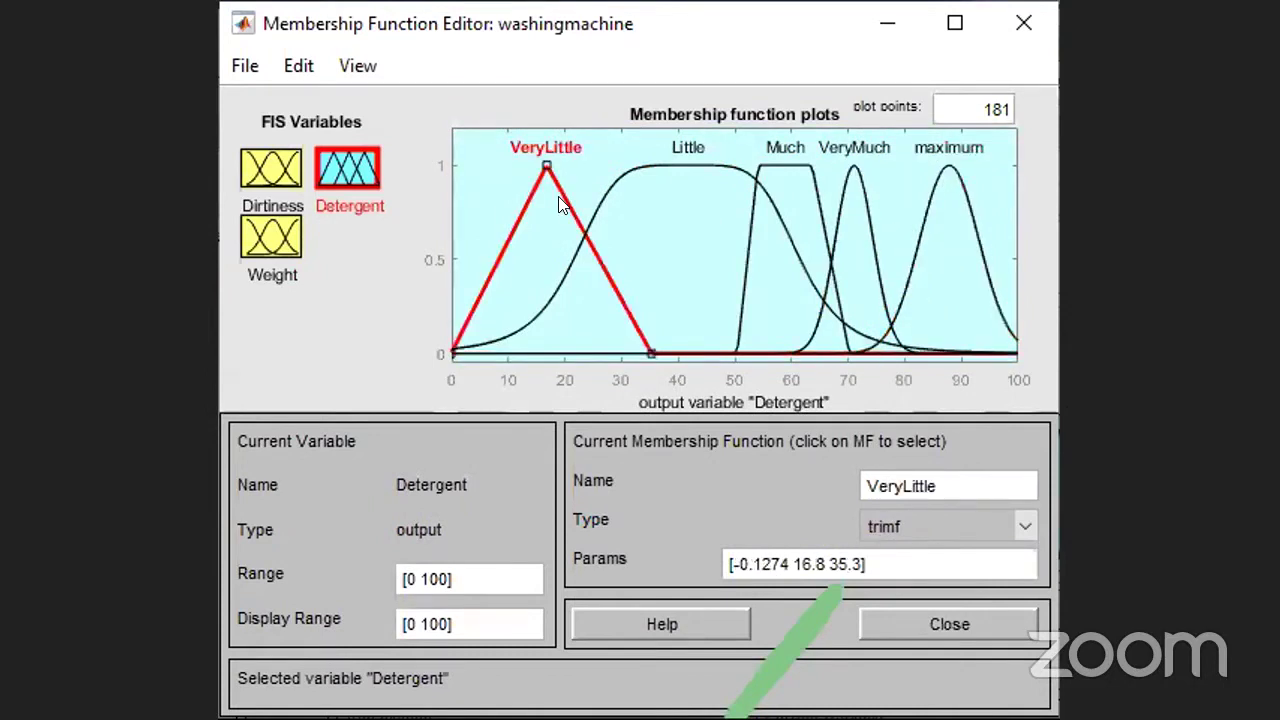
{"action": "left_click", "coordinate": [646, 177]}
{"action": "left_click", "coordinate": [781, 167]}
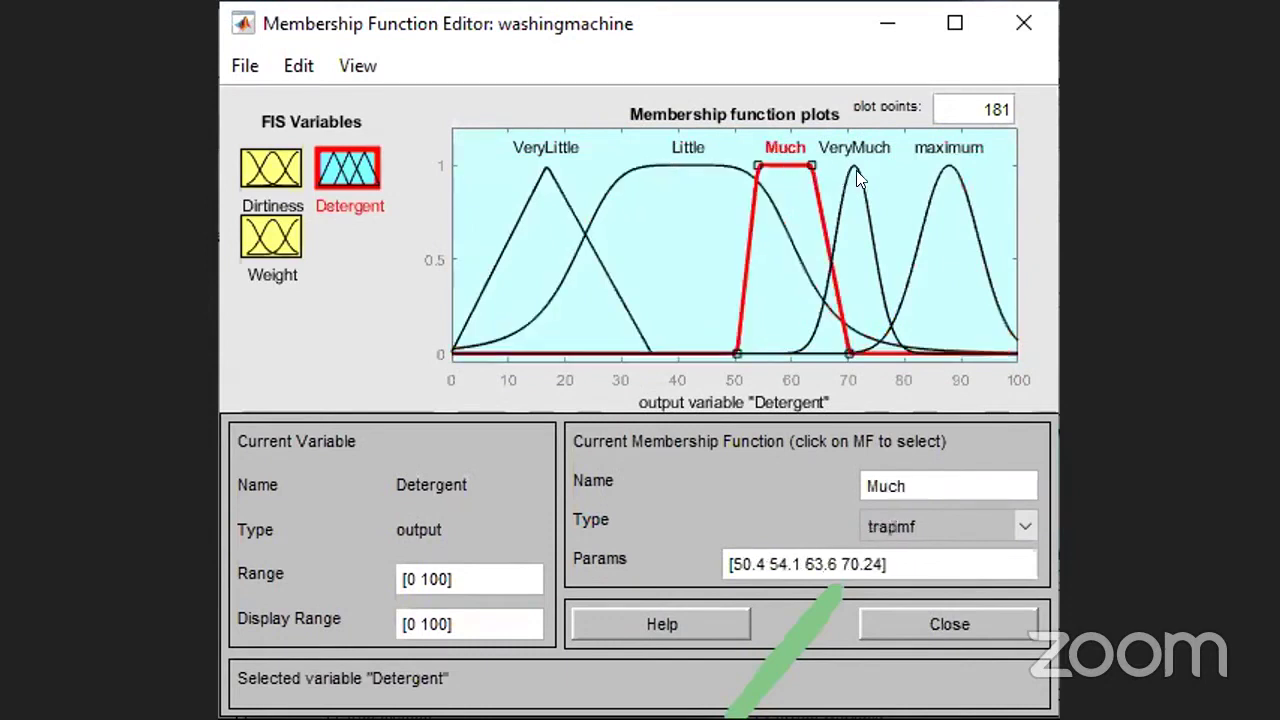
{"action": "left_click", "coordinate": [856, 170]}
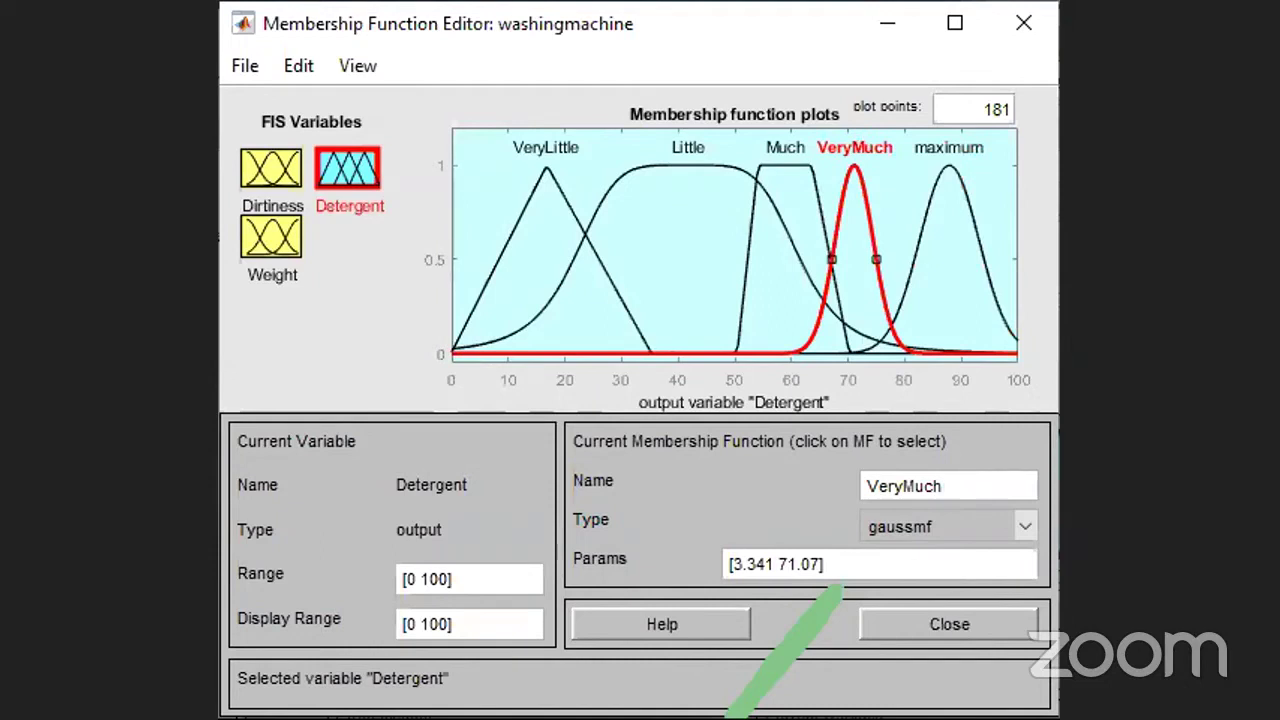
- Open the Rule Editor for the washing machine system and review its complete rule list
{"action": "left_click", "coordinate": [298, 65]}
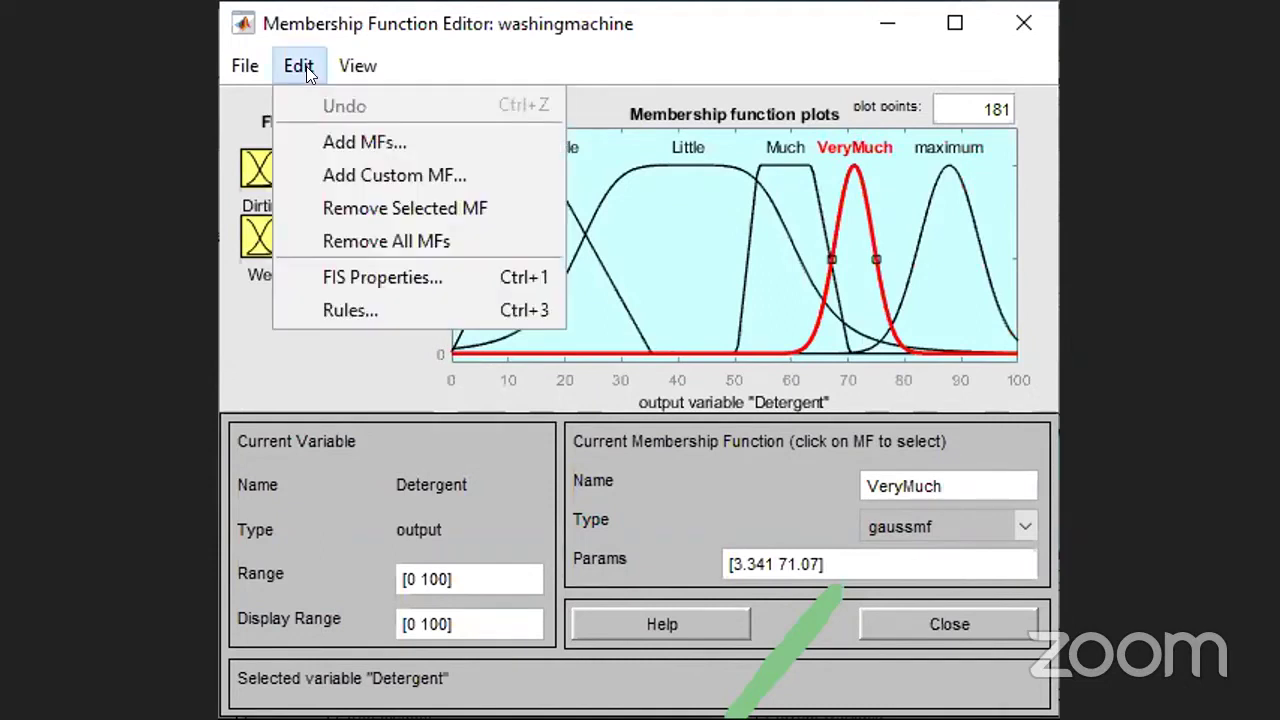
{"action": "left_click", "coordinate": [386, 310]}
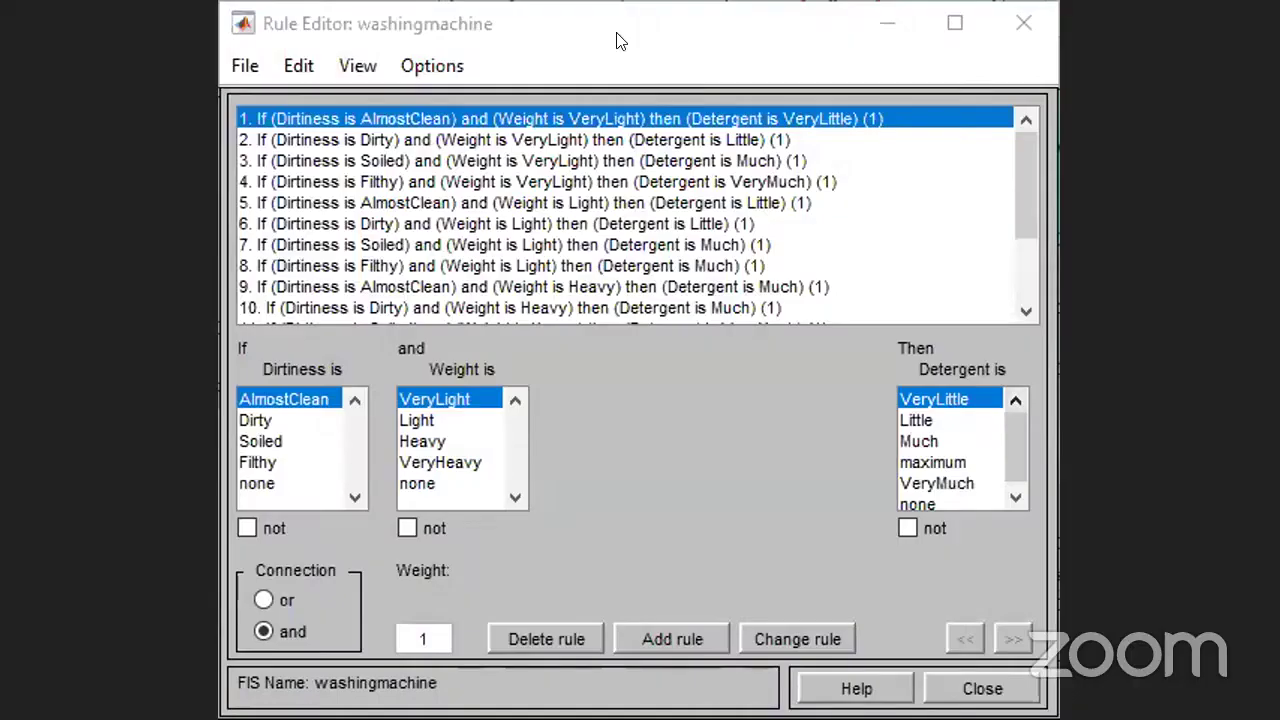
{"action": "left_click_drag", "start_coordinate": [1022, 186], "coordinate": [1024, 256]}
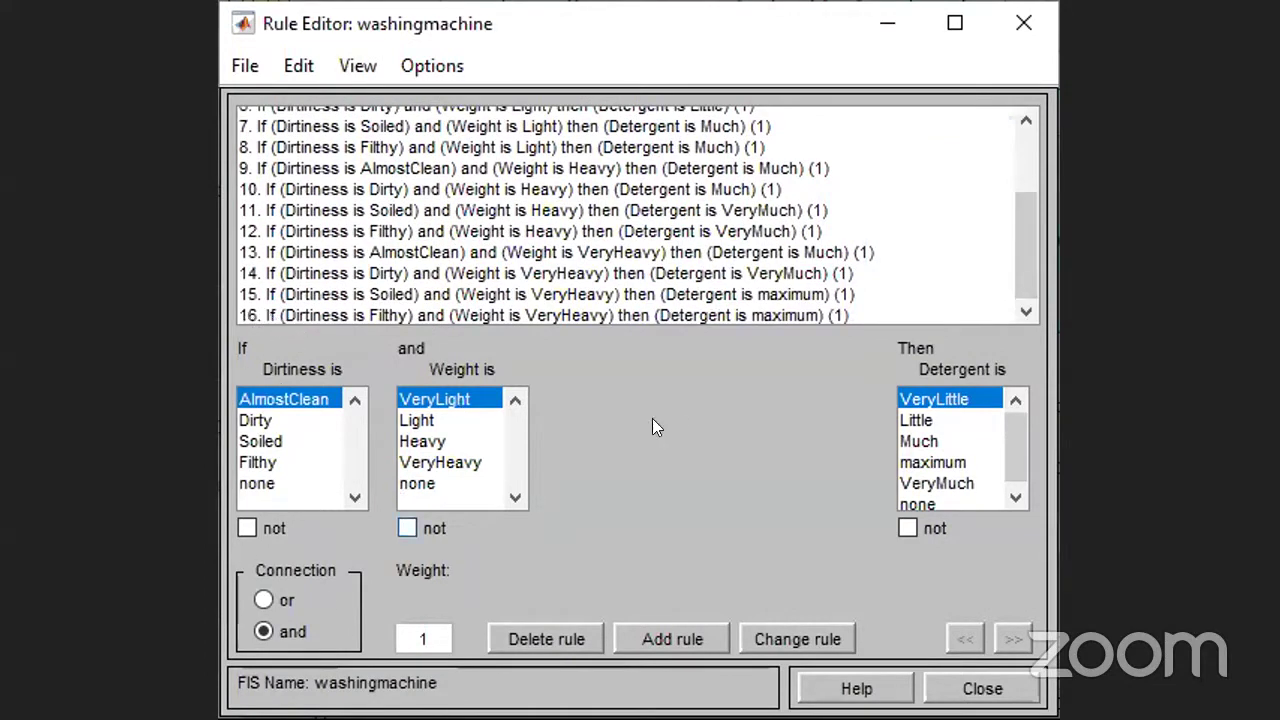
{"action": "left_click_drag", "start_coordinate": [1014, 240], "coordinate": [1024, 142]}
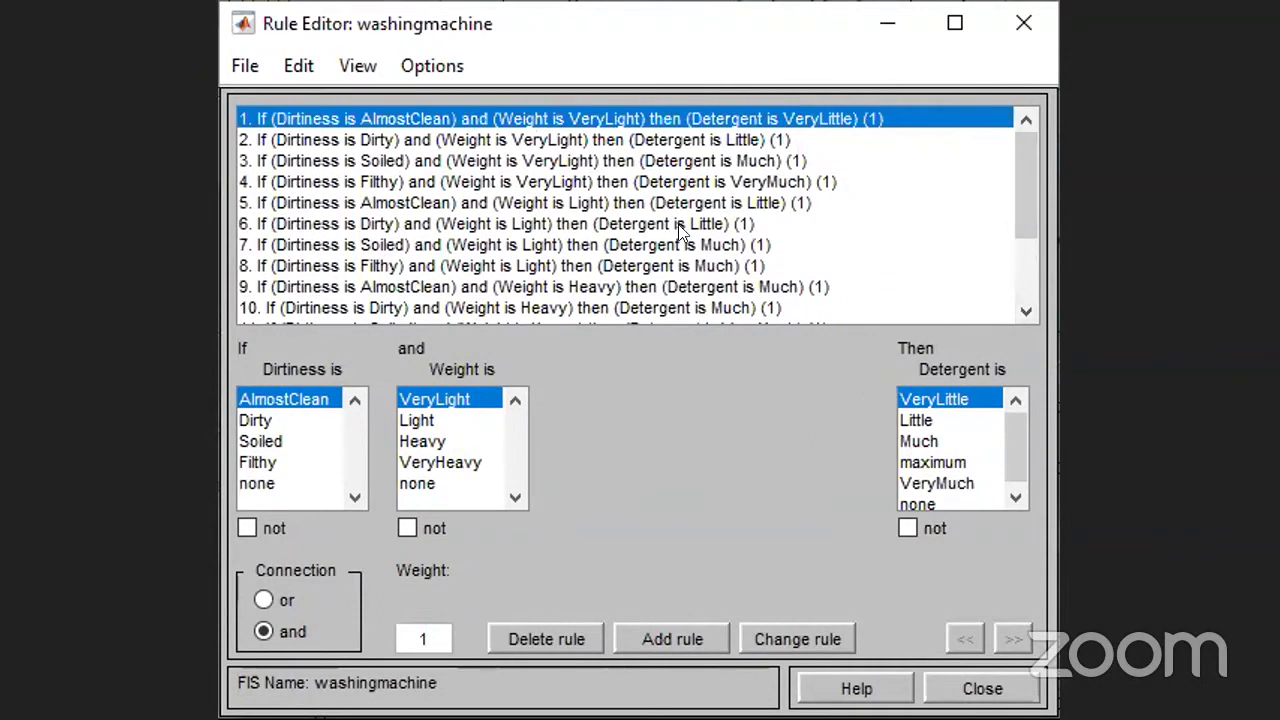
- Open the Rule Viewer and evaluate the washing machine system for the input [0 0]
{"action": "left_click", "coordinate": [360, 70]}
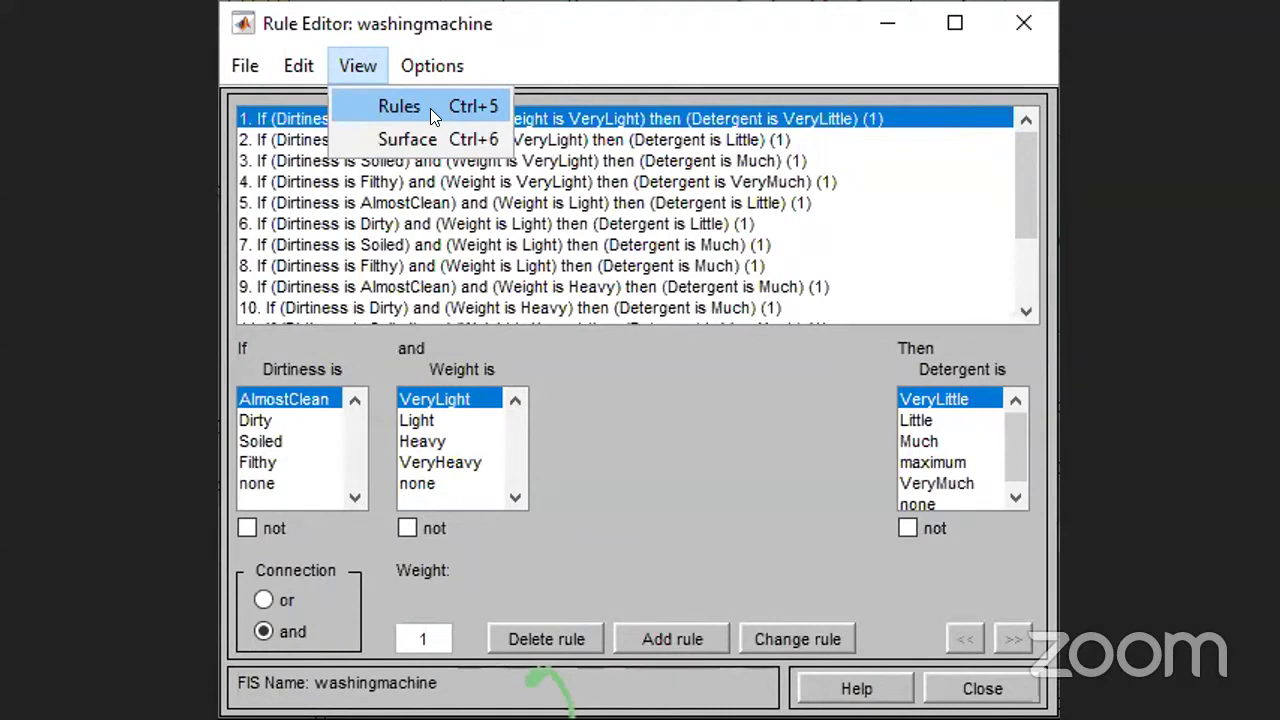
{"action": "left_click", "coordinate": [430, 108]}
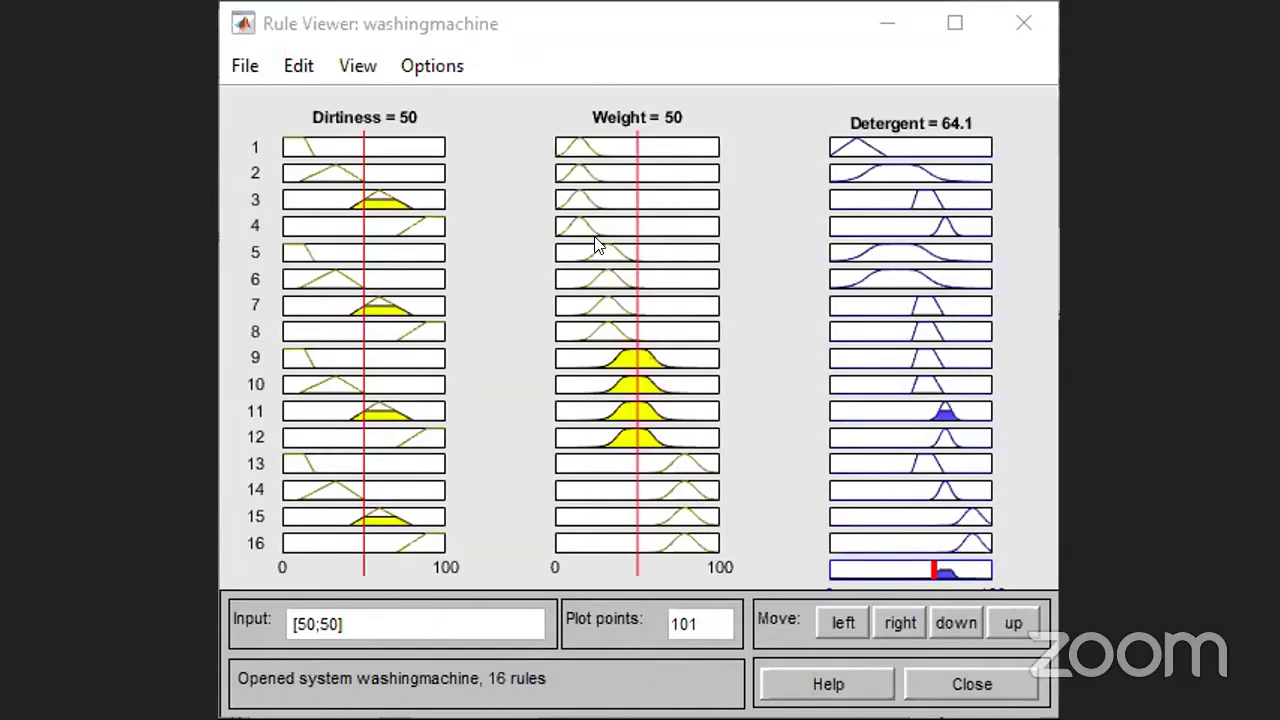
{"action": "left_click", "coordinate": [711, 126]}
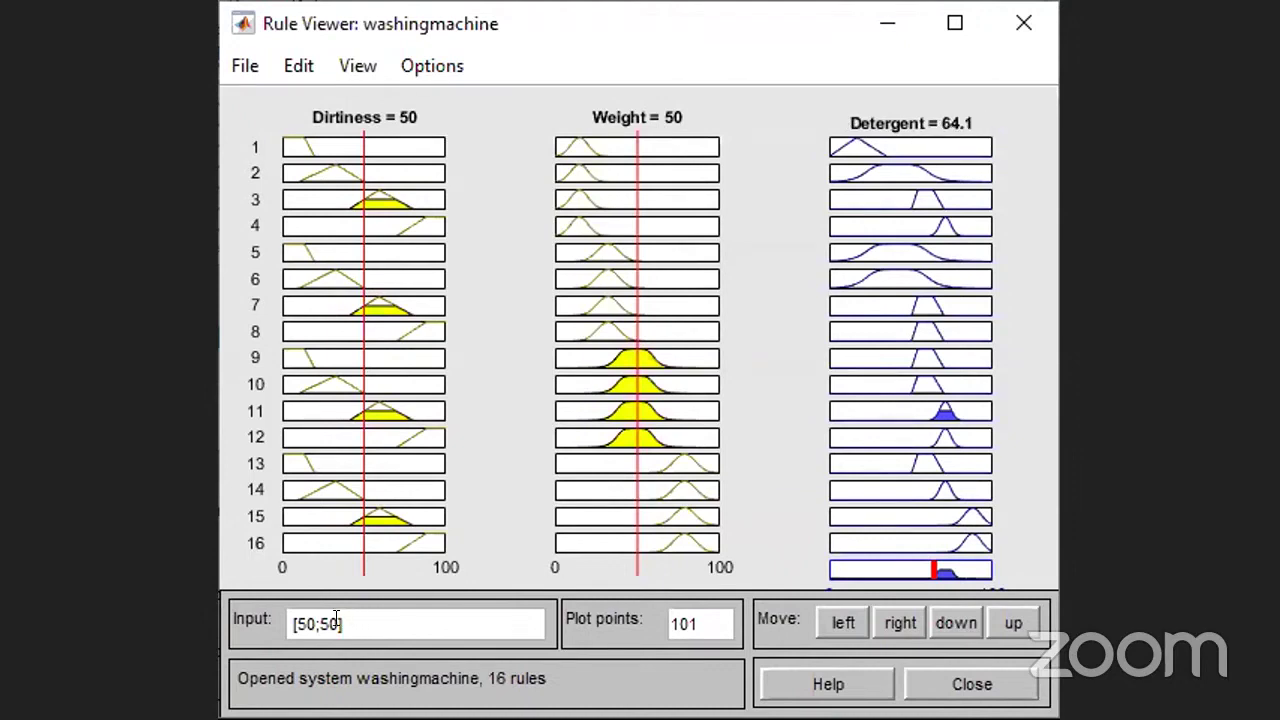
{"action": "left_click_drag", "start_coordinate": [340, 622], "coordinate": [298, 620]}
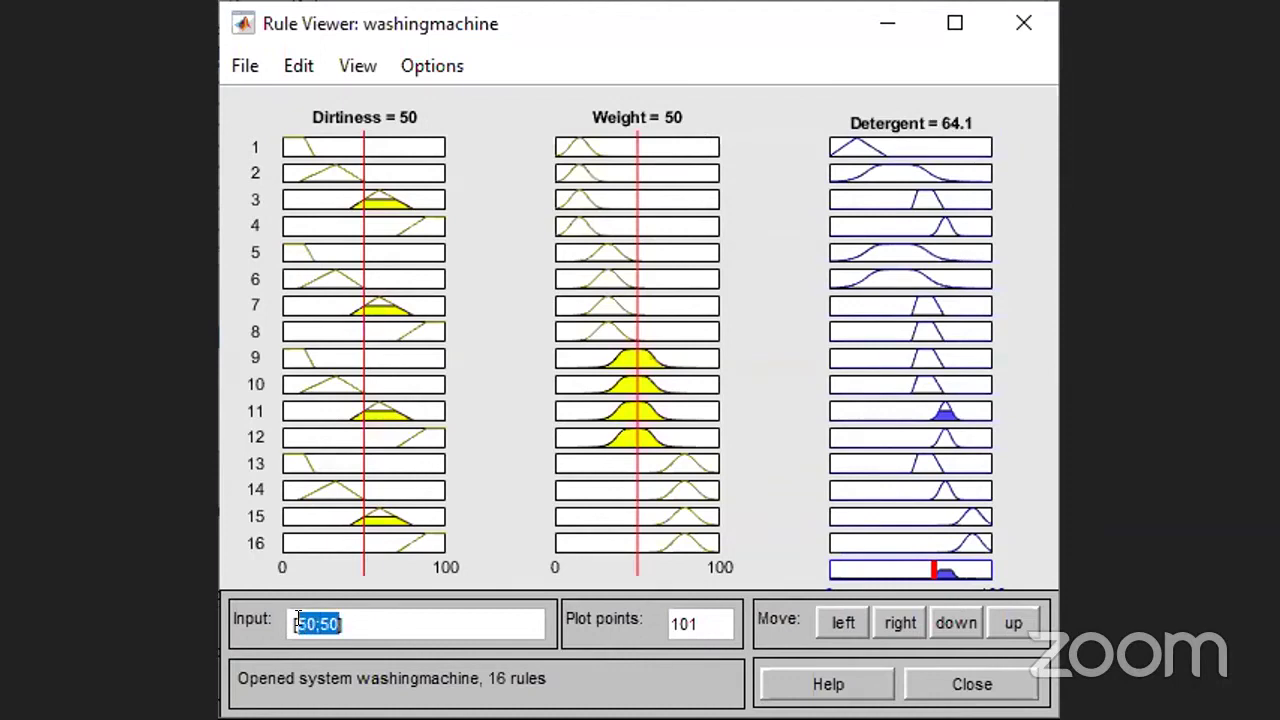
{"action": "type", "text": "0 "}
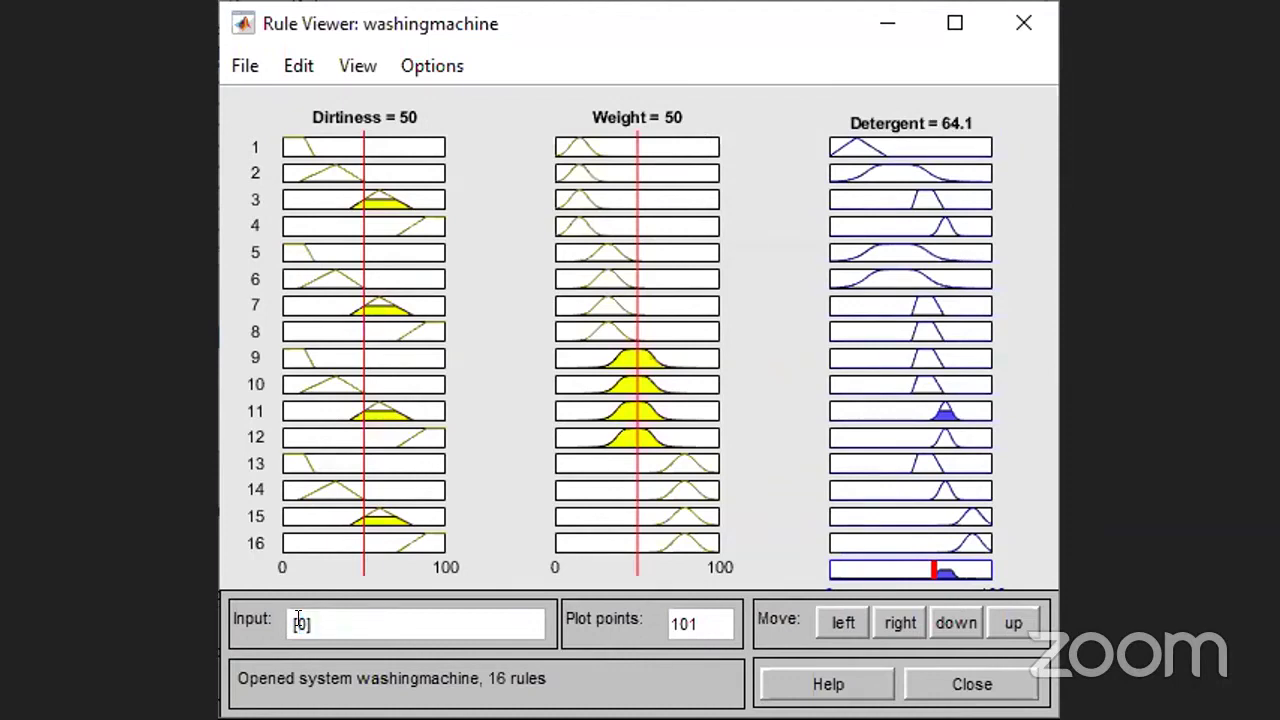
{"action": "type", "text": "0]"}
{"action": "key", "text": "Return"}
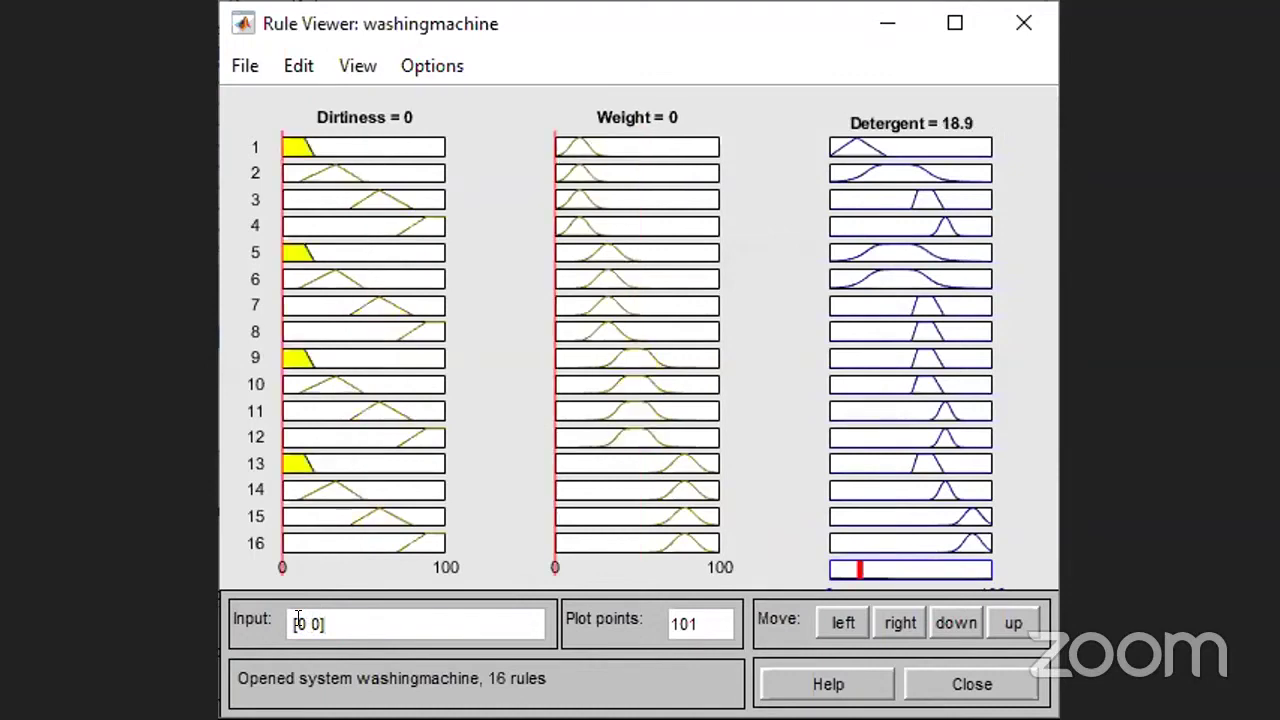
- Evaluate the washing machine system in the Rule Viewer for the input [100 100]
{"action": "key", "text": "BackSpace"}
{"action": "key", "text": "Left"}
{"action": "key", "text": "Left"}
{"action": "key", "text": "Left"}
{"action": "key", "text": "Left"}
{"action": "type", "text": "4"}
{"action": "type", "text": "0"}
{"action": "key", "text": "Right"}
{"action": "type", "text": "100"}
{"action": "key", "text": "Delete"}
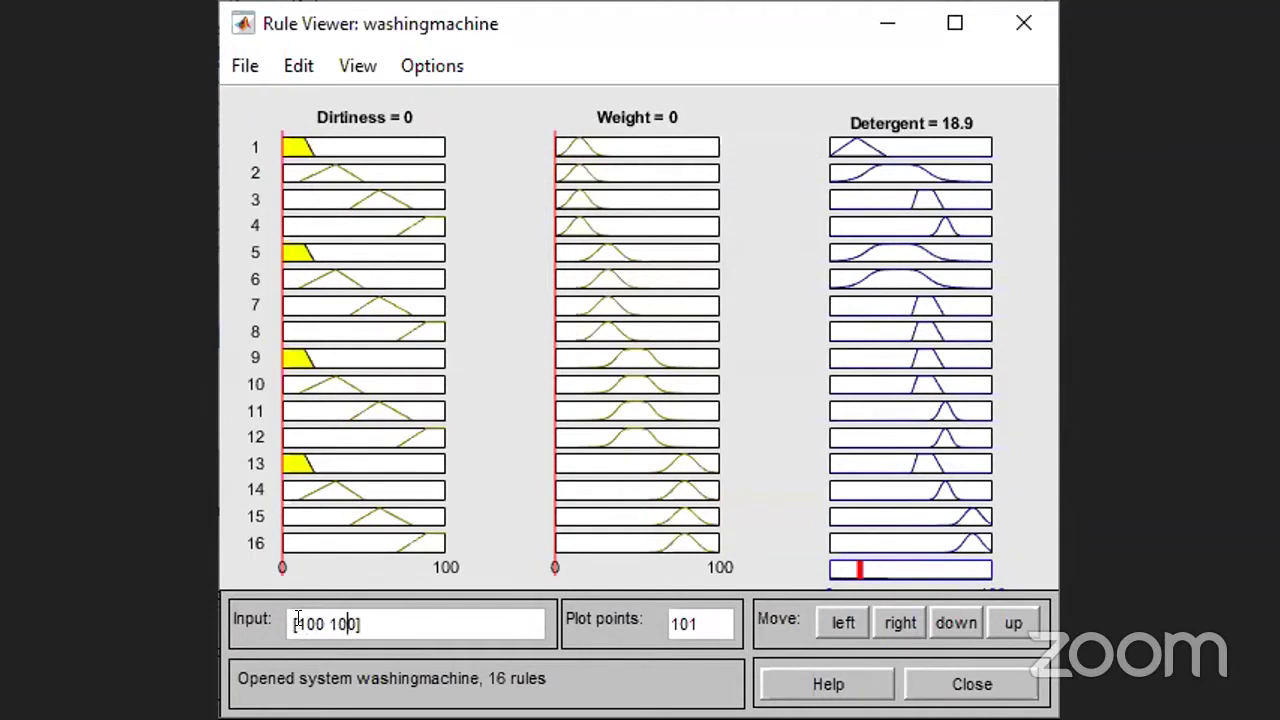
{"action": "key", "text": "Right"}
{"action": "key", "text": "Return"}
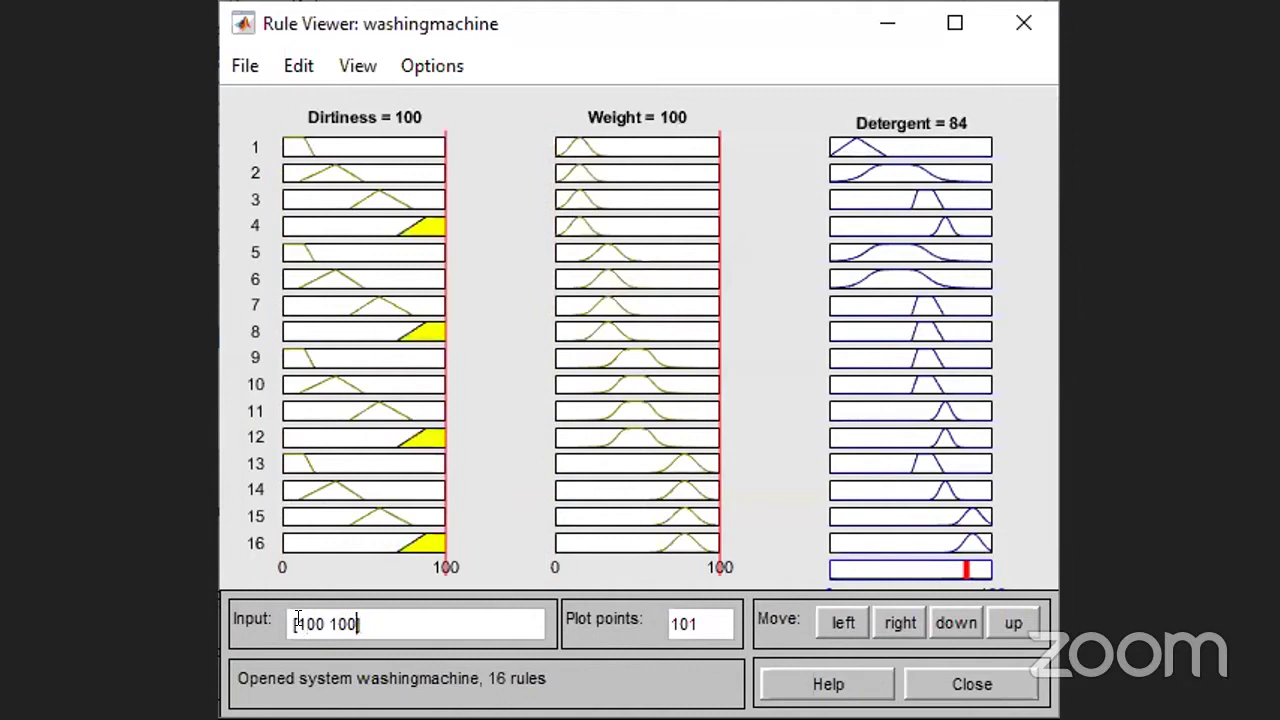
- Evaluate the washing machine system in the Rule Viewer for the input [110 90]
{"action": "key", "text": "BackSpace"}
{"action": "key", "text": "BackSpace"}
{"action": "key", "text": "BackSpace"}
{"action": "key", "text": "BackSpace"}
{"action": "type", "text": "90]"}
{"action": "key", "text": "Left"}
{"action": "key", "text": "Left"}
{"action": "key", "text": "Left"}
{"action": "key", "text": "Left"}
{"action": "key", "text": "BackSpace"}
{"action": "key", "text": "BackSpace"}
{"action": "key", "text": "BackSpace"}
{"action": "type", "text": "110"}
{"action": "key", "text": "Right"}
{"action": "key", "text": "Right"}
{"action": "key", "text": "Right"}
{"action": "key", "text": "Return"}
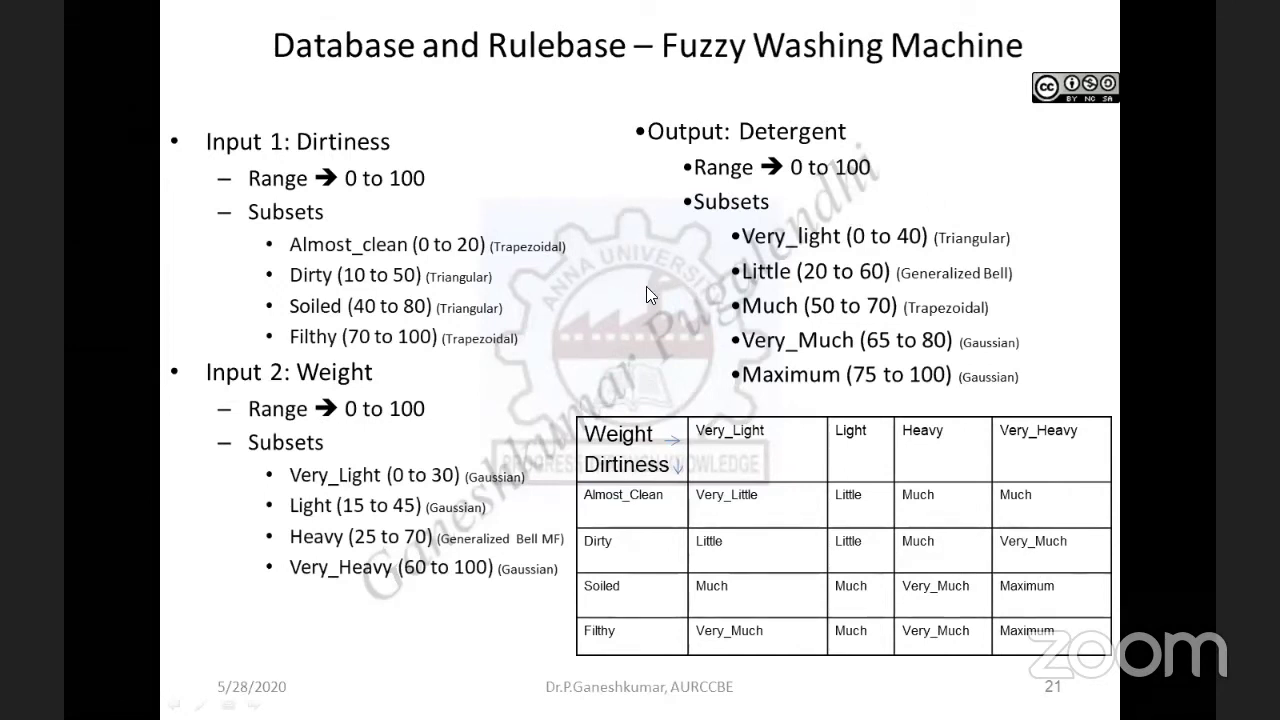
{"action": "key", "text": "Right"}
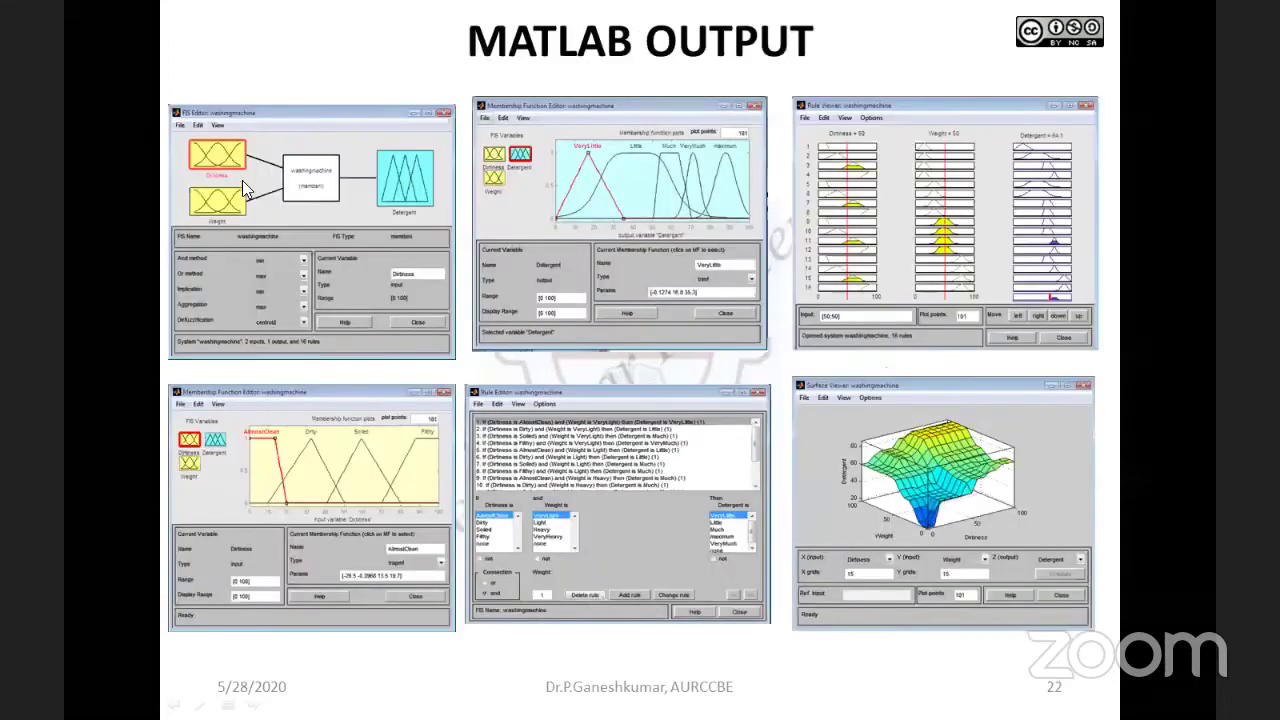